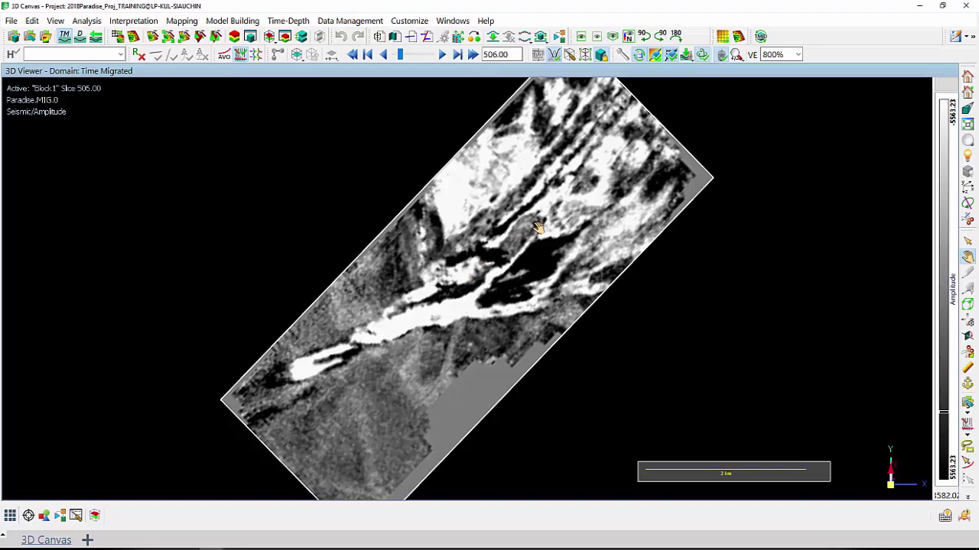
Step the Block1 time slice back to 500.00 and list the saved Geobody Detection workflows.
{"action": "left_click", "coordinate": [385, 54]}
{"action": "left_click", "coordinate": [384, 54]}
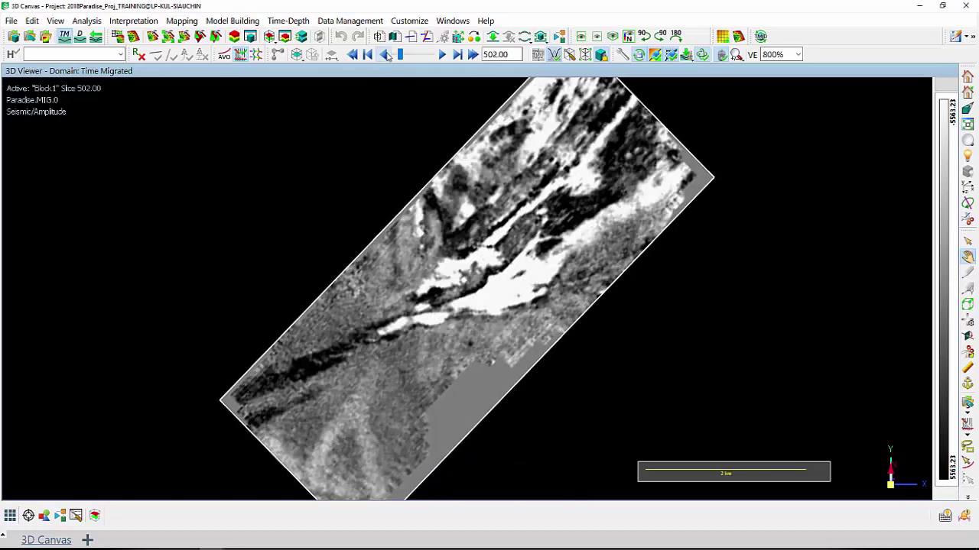
{"action": "left_click", "coordinate": [385, 54]}
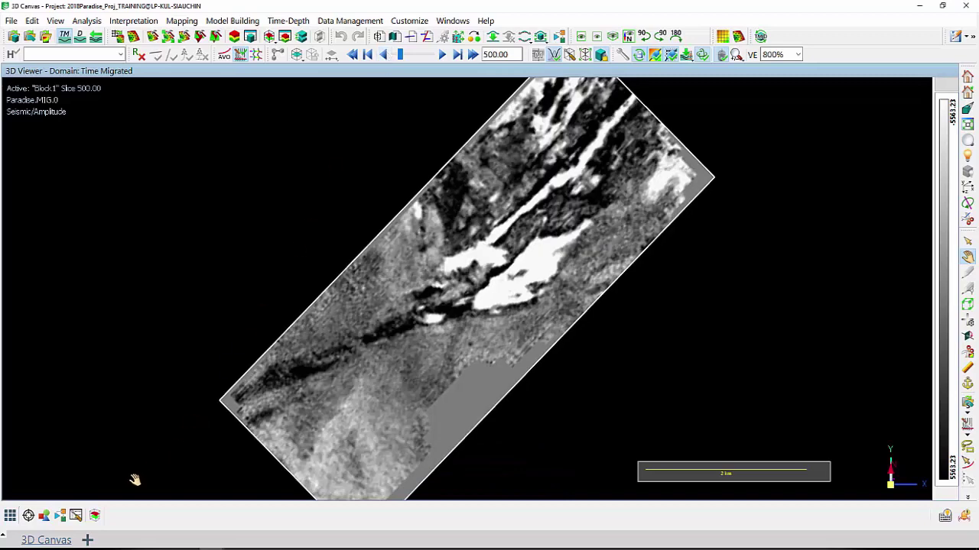
{"action": "left_click", "coordinate": [60, 515]}
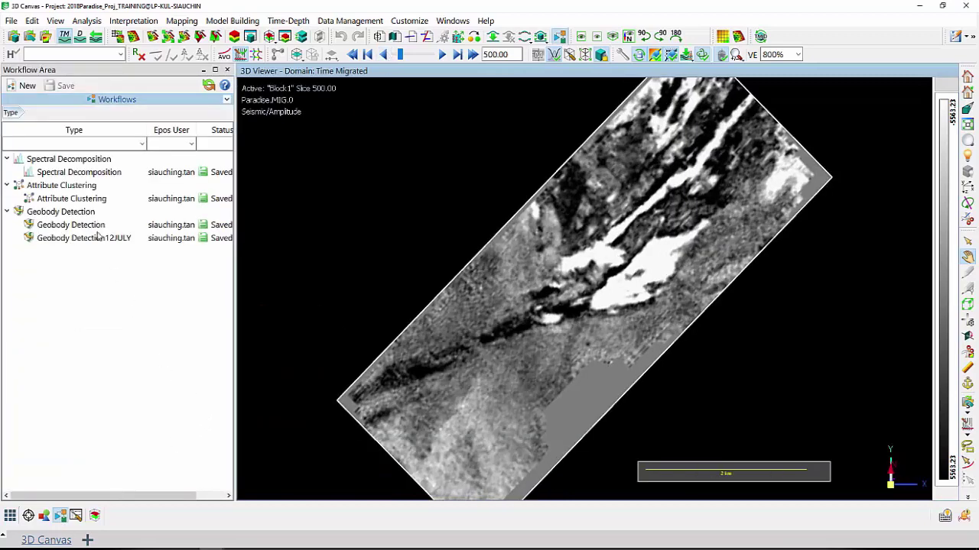
Create a new Spectral Decomposition workflow named 'Spectral Decomposition_demo'.
{"action": "left_click", "coordinate": [76, 161]}
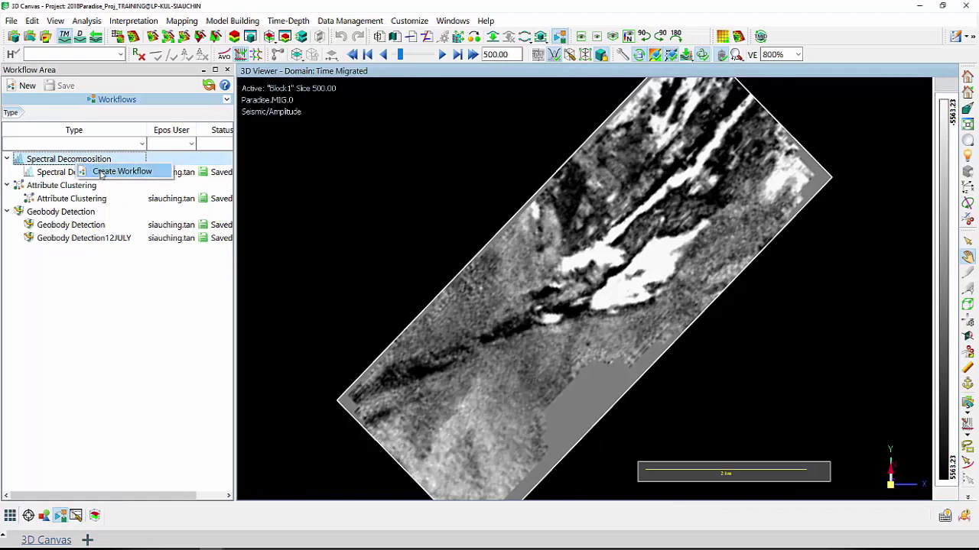
{"action": "left_click", "coordinate": [115, 171]}
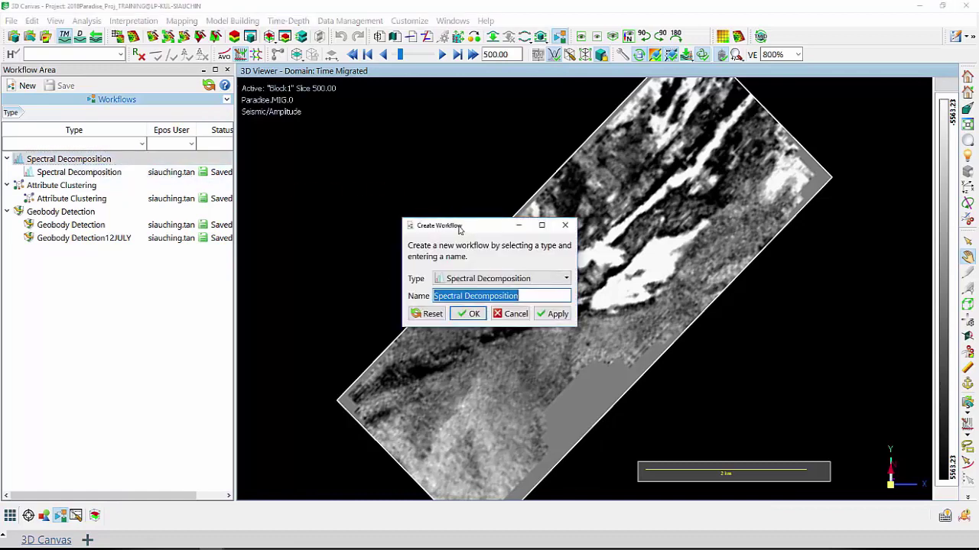
{"action": "left_click_drag", "start_coordinate": [458, 230], "coordinate": [336, 162]}
{"action": "left_click", "coordinate": [410, 227]}
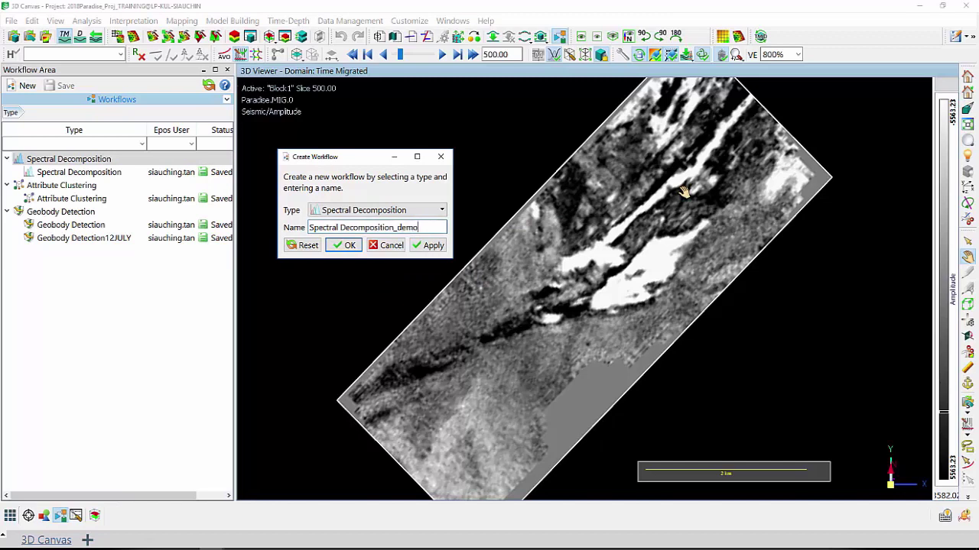
{"action": "left_click", "coordinate": [345, 245]}
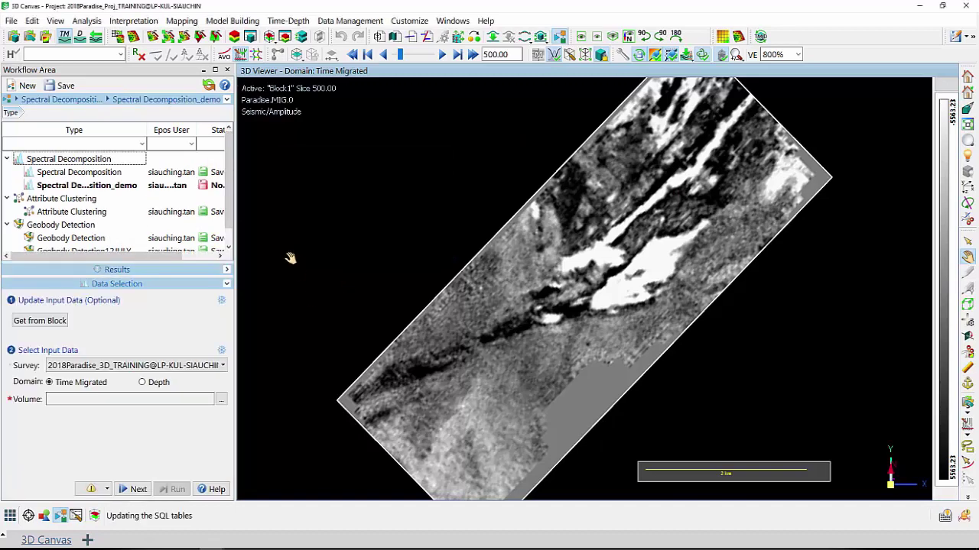
Use Paradise.MIG.0 from the block as input volume and advance to the frequency parameters.
{"action": "left_click", "coordinate": [48, 321]}
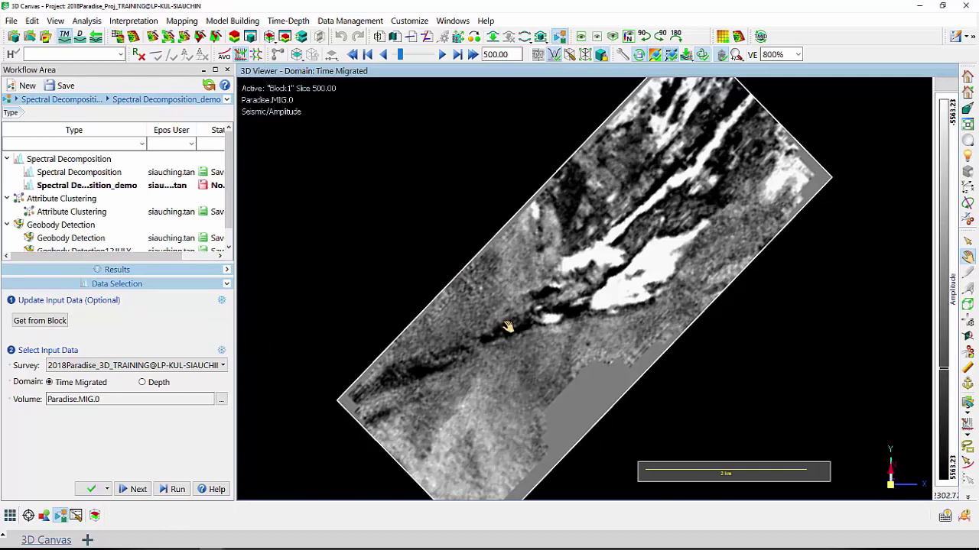
{"action": "scroll", "coordinate": [508, 327], "scroll_direction": "up", "scroll_amount": 1}
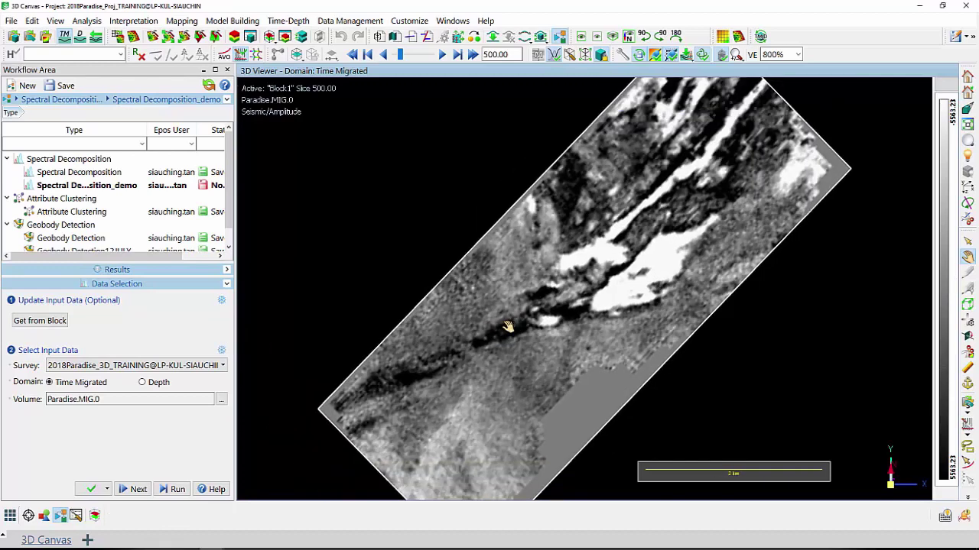
{"action": "left_click", "coordinate": [134, 490]}
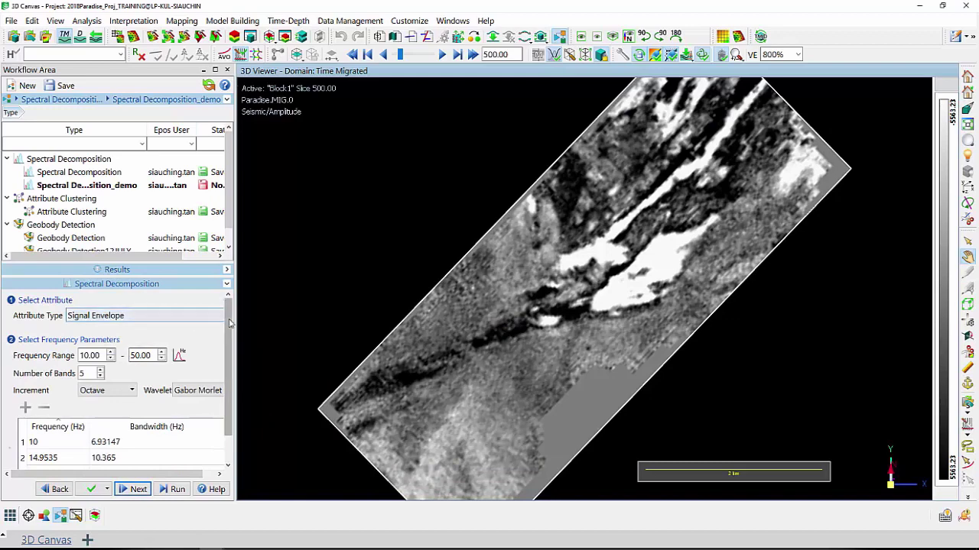
{"action": "scroll", "coordinate": [233, 316], "scroll_direction": "down", "scroll_amount": 1}
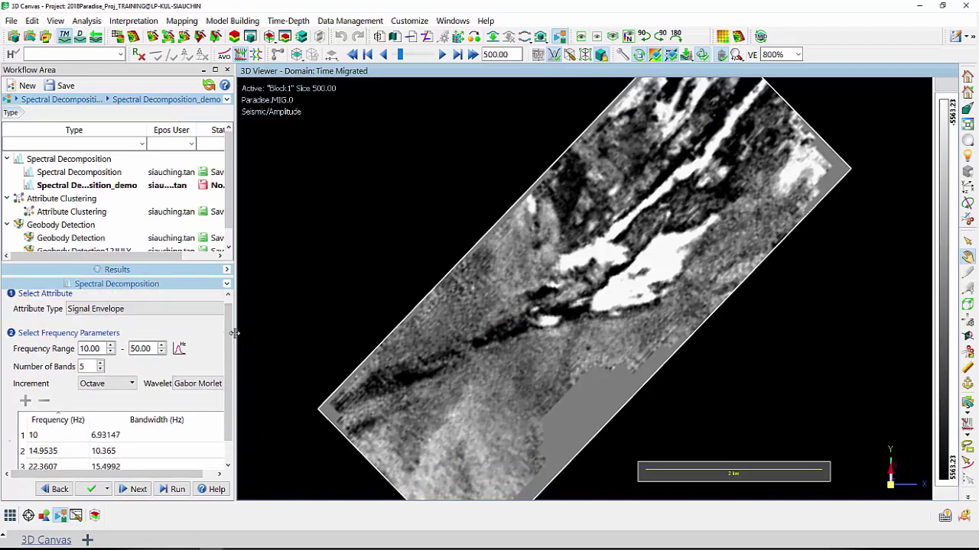
{"action": "left_click_drag", "start_coordinate": [234, 334], "coordinate": [246, 332]}
Show the seismic block as a Chair display tilted into an oblique view.
{"action": "left_click", "coordinate": [298, 55]}
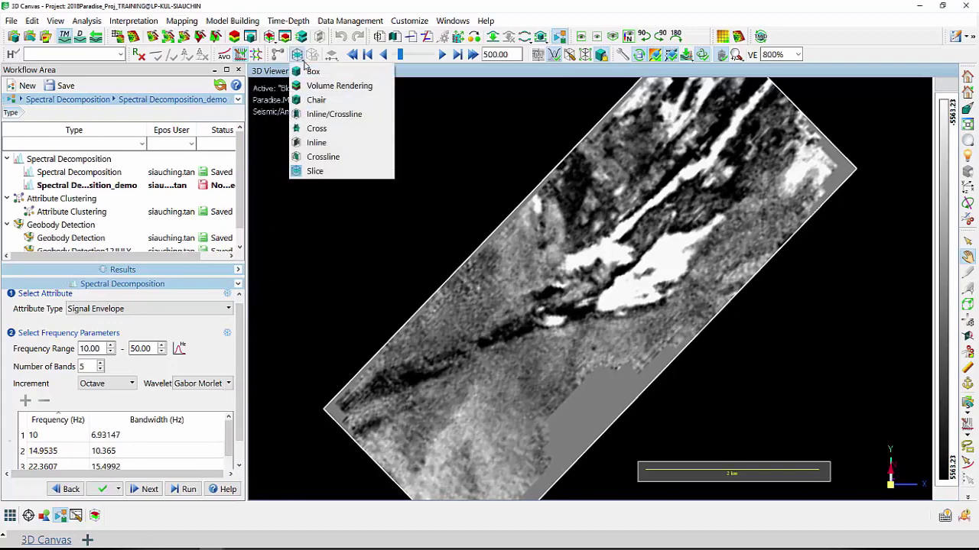
{"action": "left_click", "coordinate": [321, 100]}
{"action": "left_click_drag", "start_coordinate": [573, 378], "coordinate": [436, 280]}
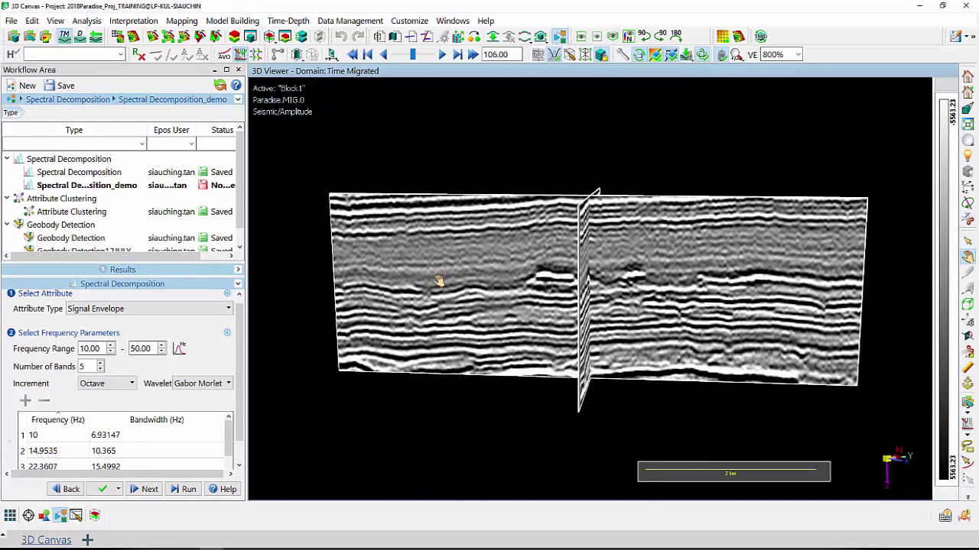
Plot amplitude spectra for two rectangular areas outlined on the seismic section.
{"action": "left_click", "coordinate": [179, 349]}
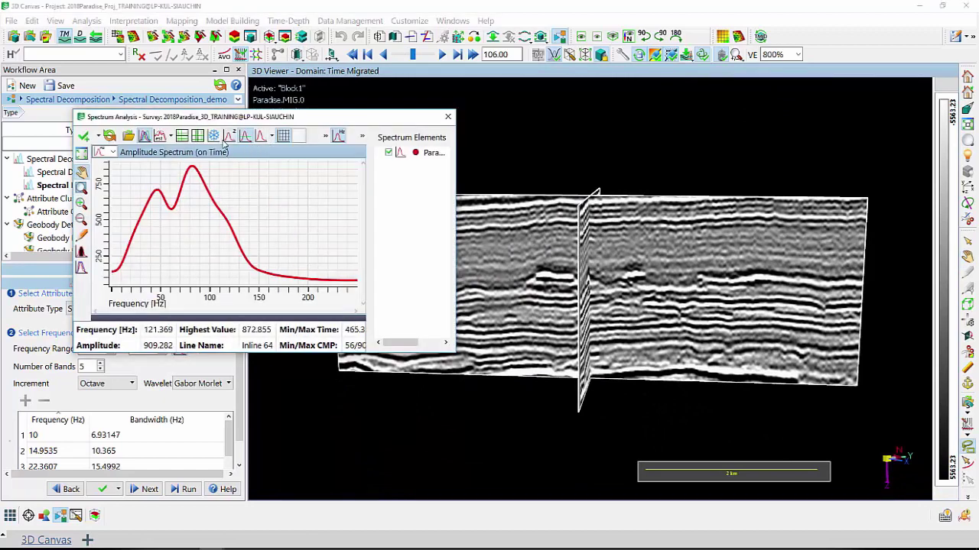
{"action": "left_click", "coordinate": [101, 136]}
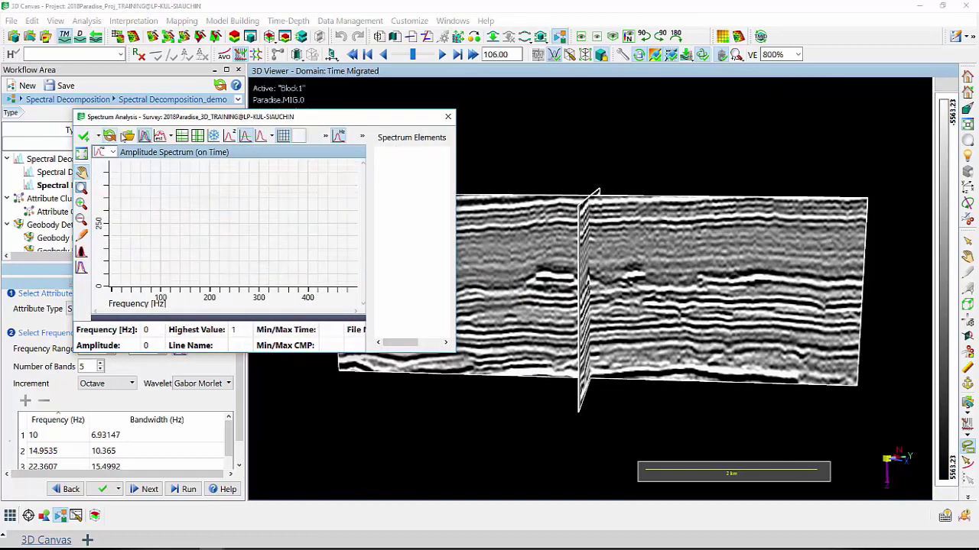
{"action": "left_click_drag", "start_coordinate": [656, 269], "coordinate": [716, 294]}
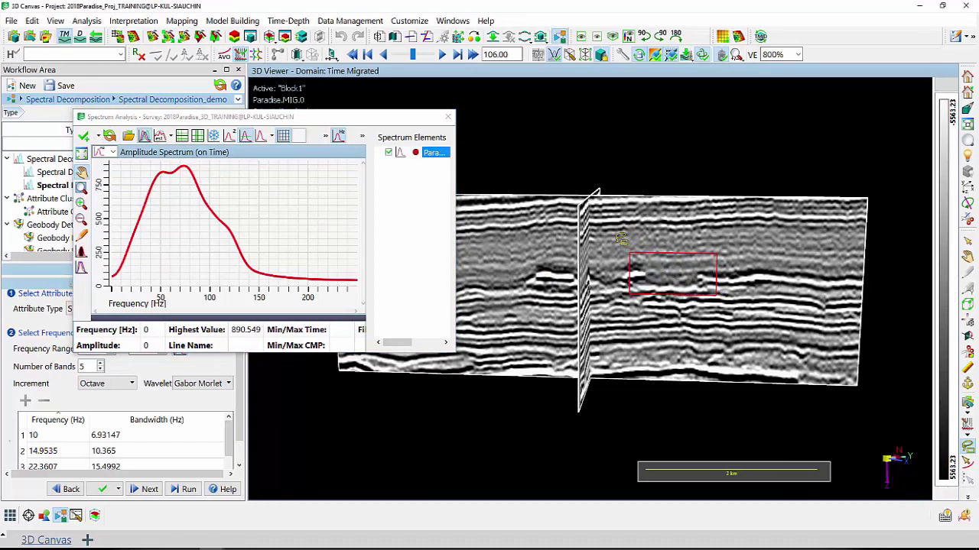
{"action": "left_click_drag", "start_coordinate": [616, 245], "coordinate": [731, 312]}
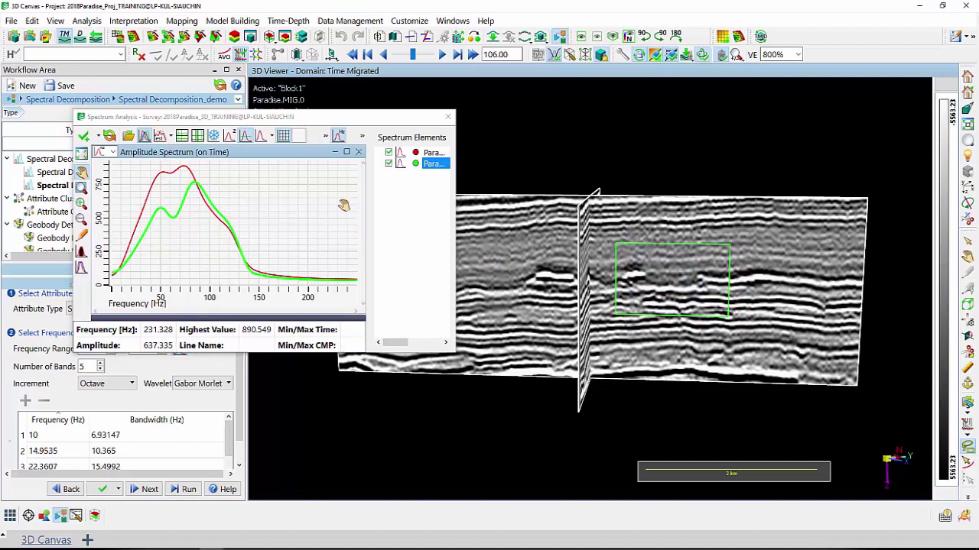
Set the frequency range to 50–90 Hz with Frequency band increment.
{"action": "left_click", "coordinate": [448, 116]}
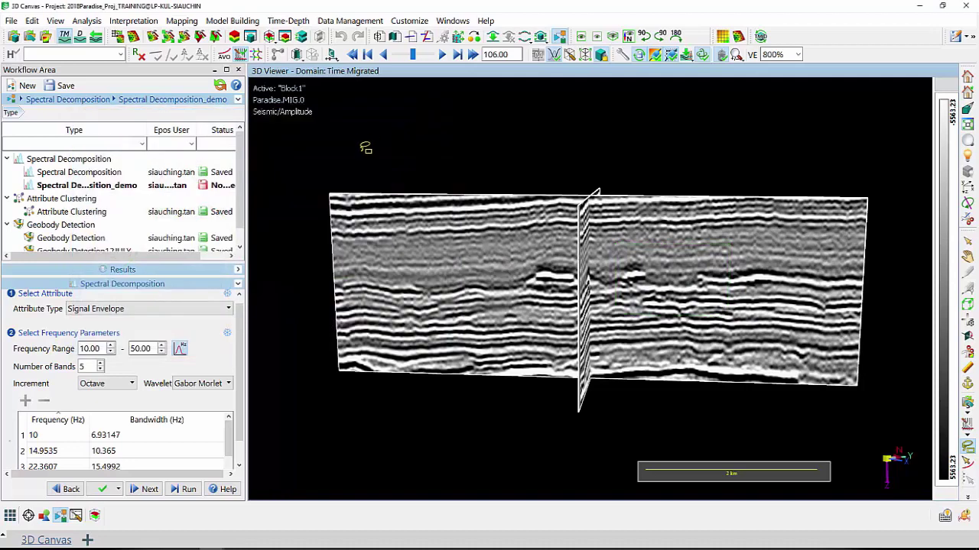
{"action": "double_click", "coordinate": [106, 348]}
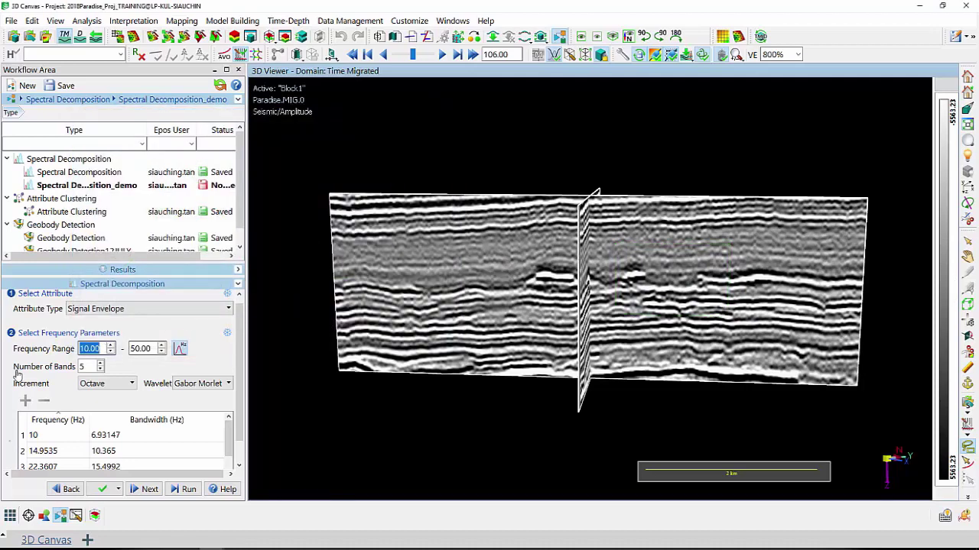
{"action": "type", "text": "50"}
{"action": "key", "text": "Tab"}
{"action": "type", "text": "90"}
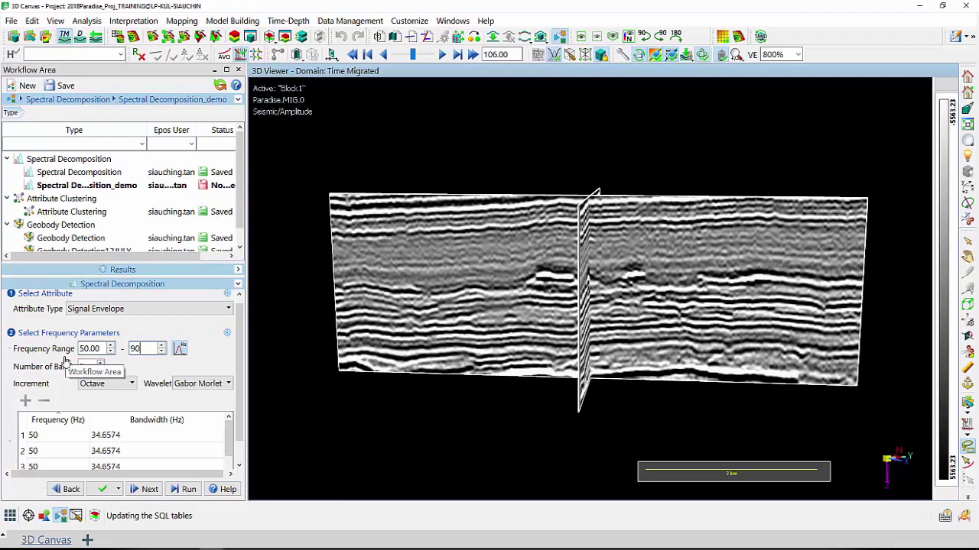
{"action": "key", "text": "Tab"}
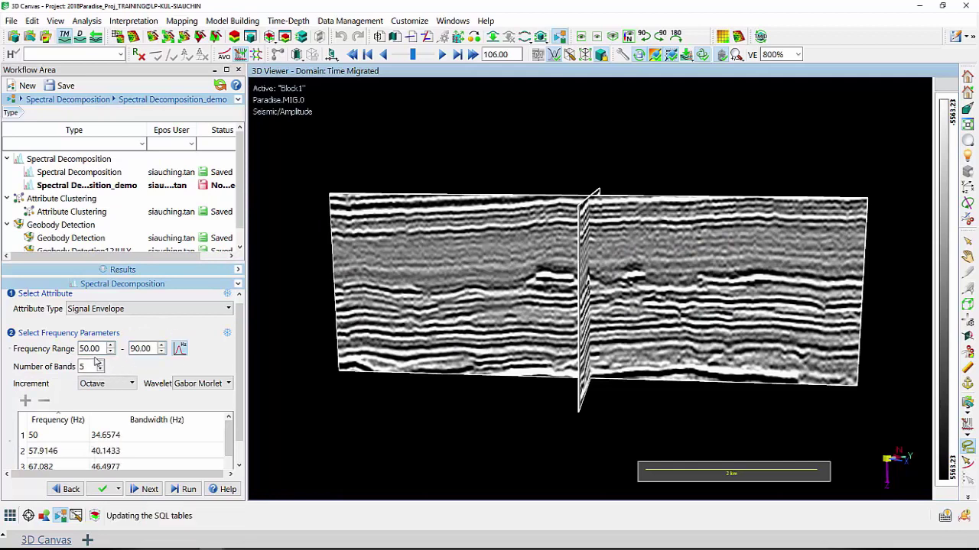
{"action": "left_click", "coordinate": [100, 386]}
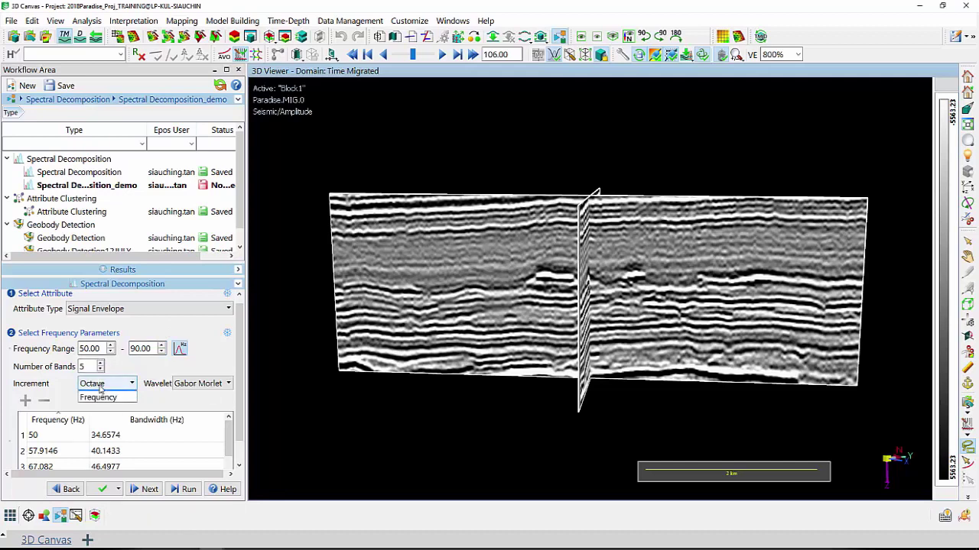
{"action": "left_click", "coordinate": [98, 398]}
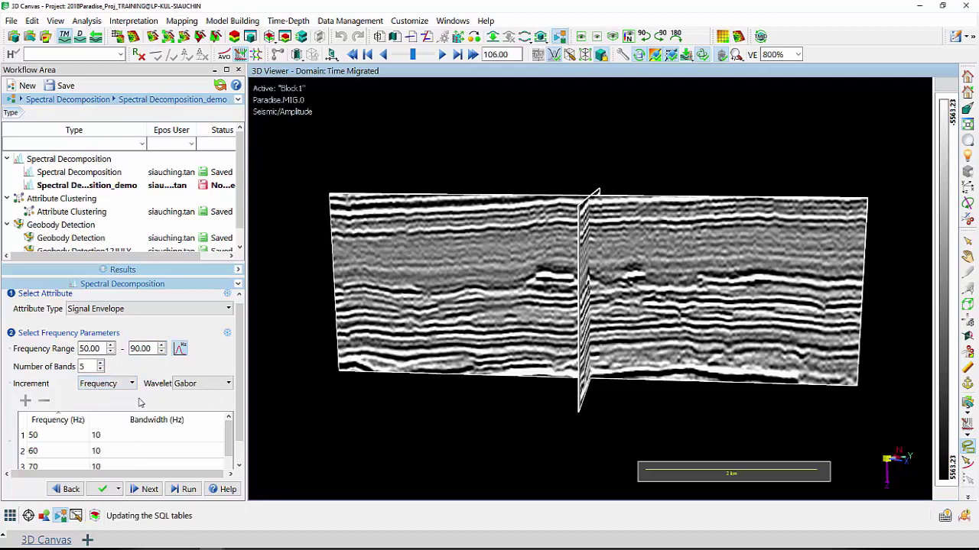
Advance to the SpecD output options and review them.
{"action": "scroll", "coordinate": [140, 403], "scroll_direction": "down", "scroll_amount": 2}
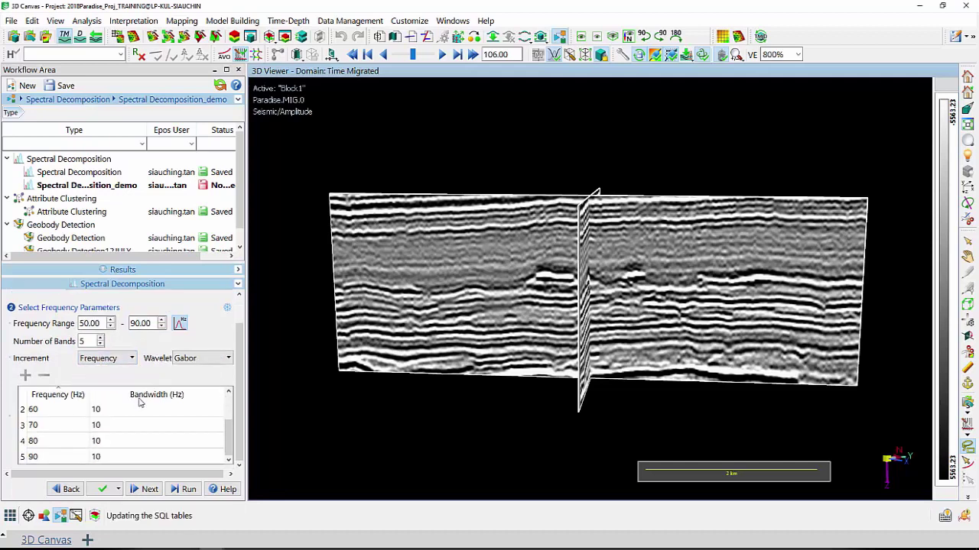
{"action": "left_click", "coordinate": [147, 490]}
{"action": "scroll", "coordinate": [156, 440], "scroll_direction": "down", "scroll_amount": 5}
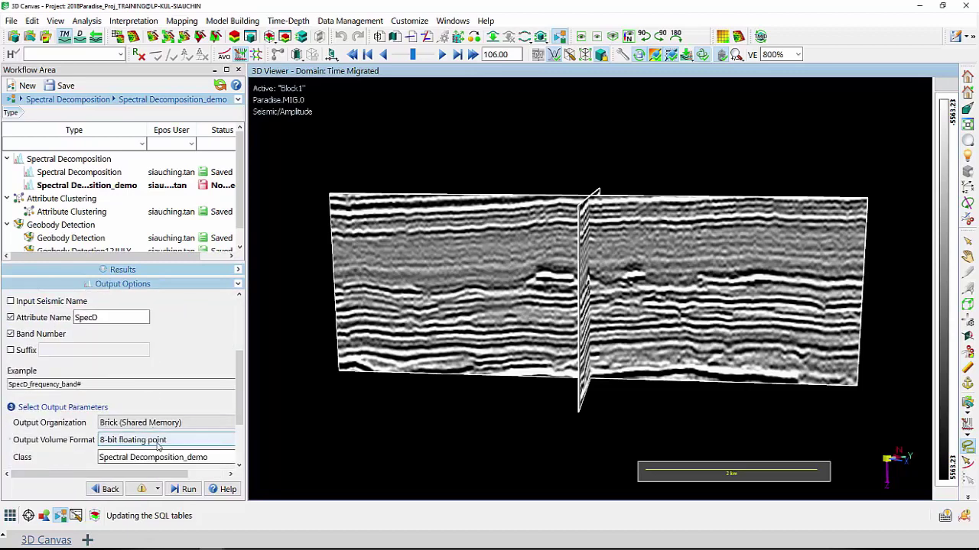
{"action": "scroll", "coordinate": [164, 451], "scroll_direction": "down", "scroll_amount": 3}
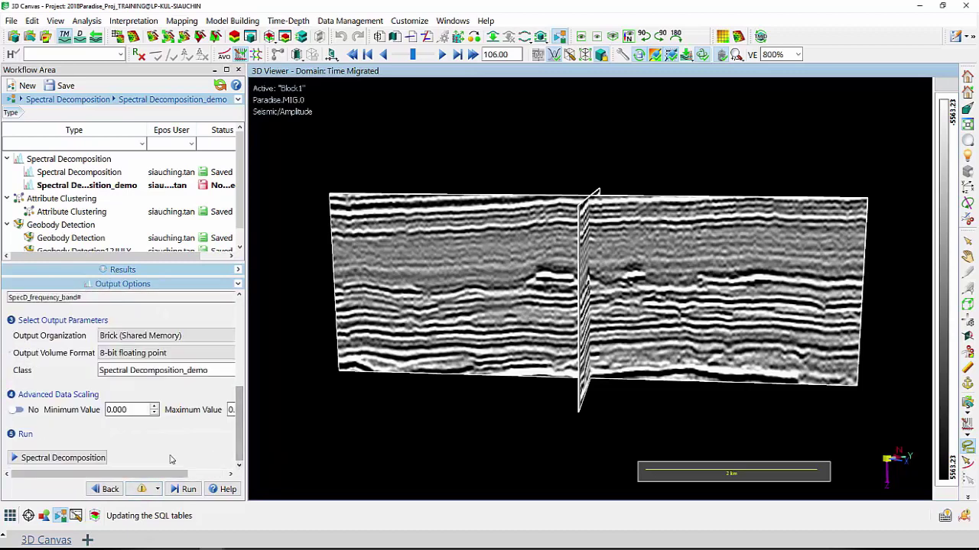
Run the decomposition and display SpecD_50.00 [Hz] _1 instead of 90 Hz on Block1.
{"action": "left_click", "coordinate": [121, 448]}
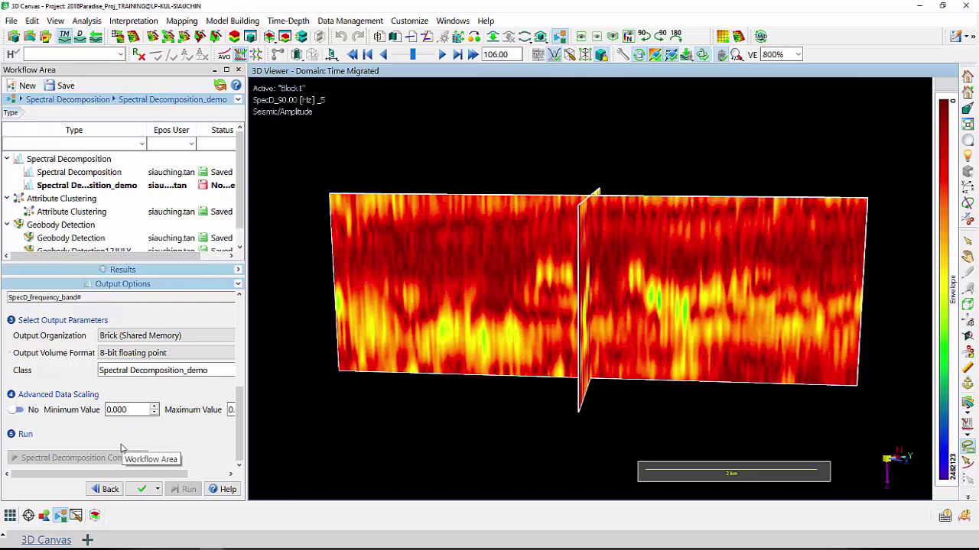
{"action": "left_click", "coordinate": [43, 515]}
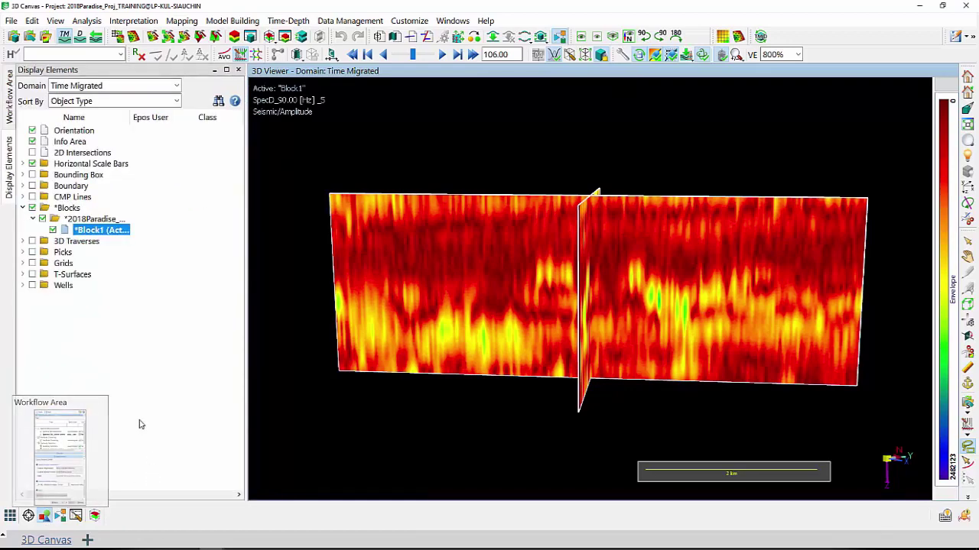
{"action": "right_click", "coordinate": [104, 231]}
{"action": "left_click", "coordinate": [154, 191]}
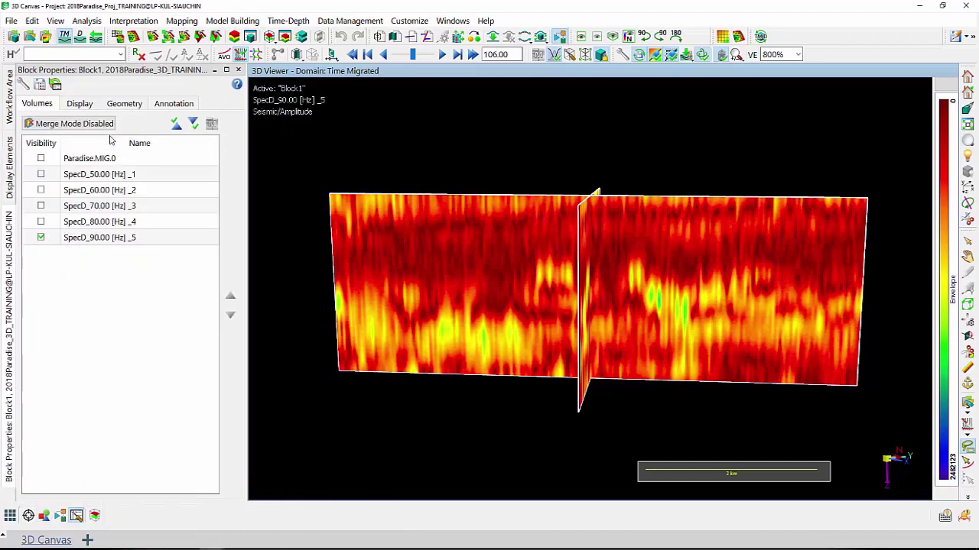
{"action": "left_click", "coordinate": [40, 174]}
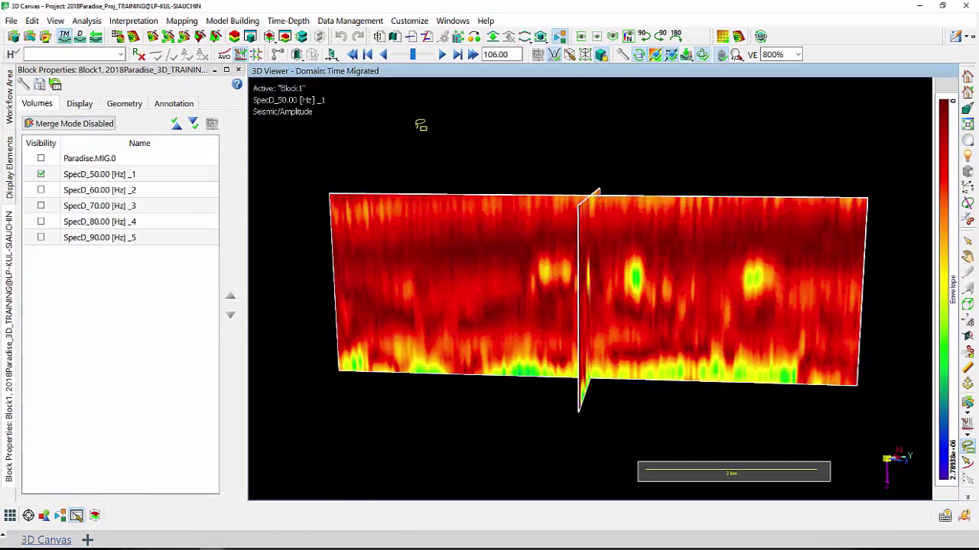
Rotate the seismic sections slightly with the hand tool.
{"action": "left_click", "coordinate": [967, 256]}
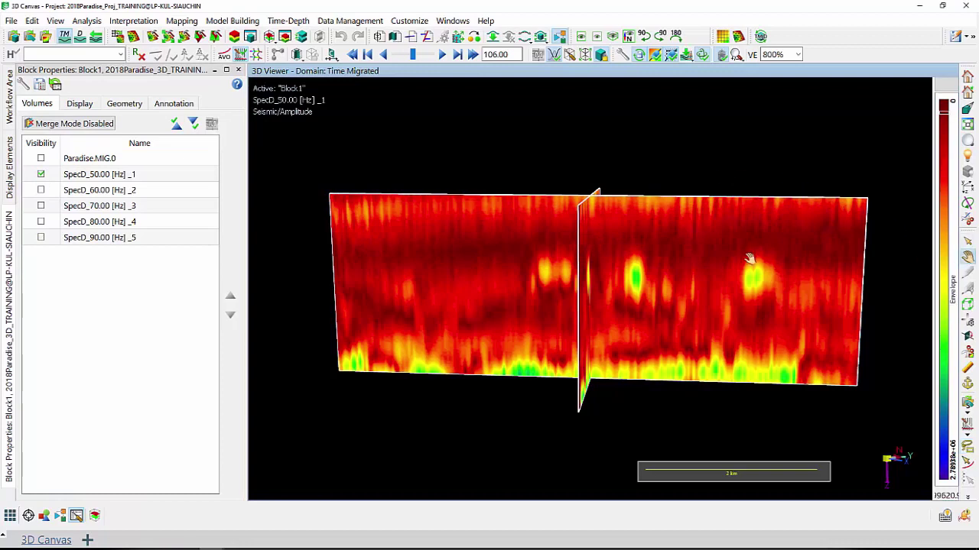
{"action": "left_click_drag", "start_coordinate": [747, 263], "coordinate": [723, 252]}
{"action": "left_click", "coordinate": [297, 55]}
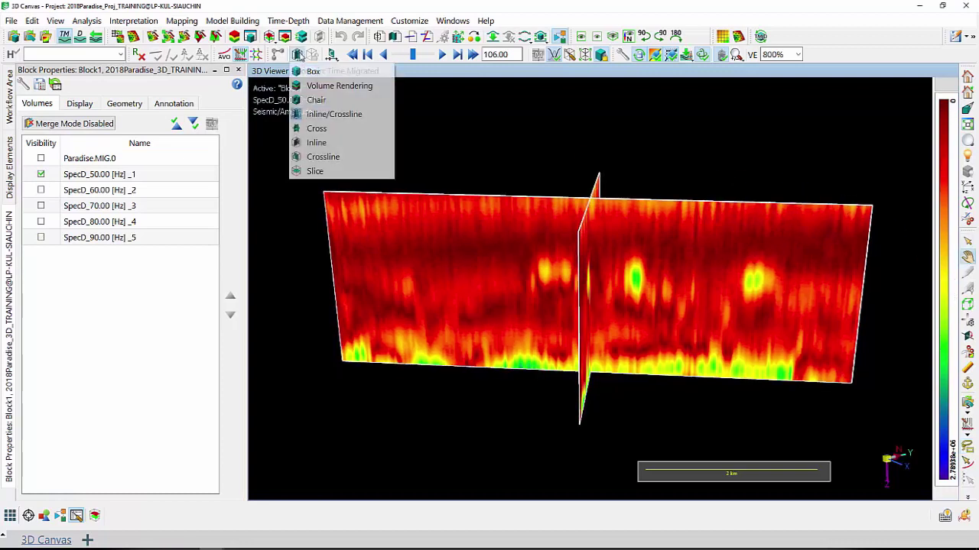
Show the 50 Hz volume as a top-down time slice at 510.
{"action": "left_click", "coordinate": [321, 173]}
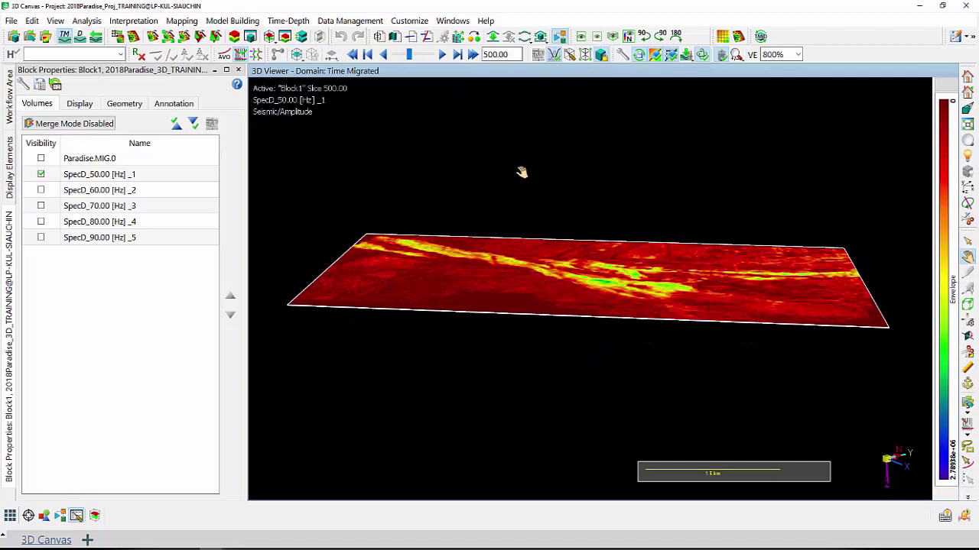
{"action": "left_click_drag", "start_coordinate": [521, 172], "coordinate": [560, 226]}
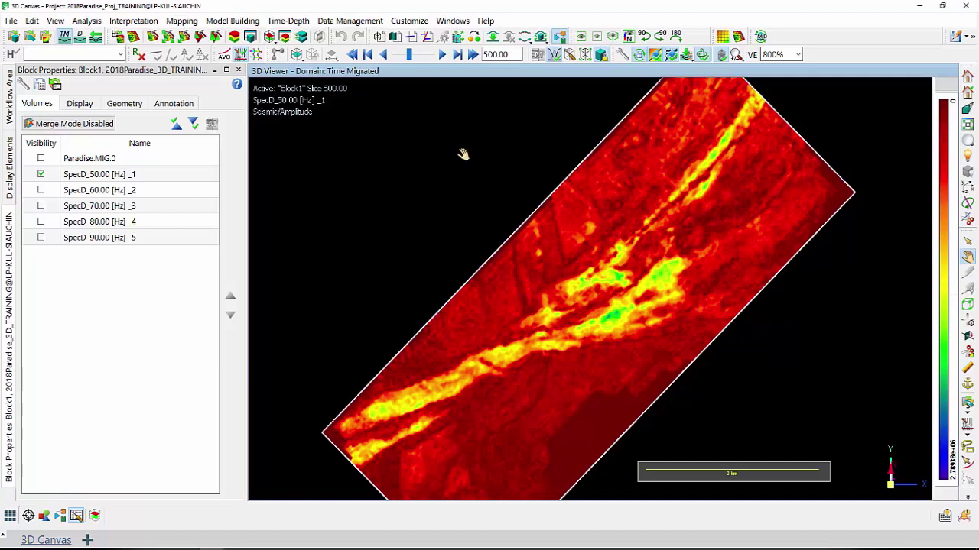
{"action": "left_click", "coordinate": [442, 54]}
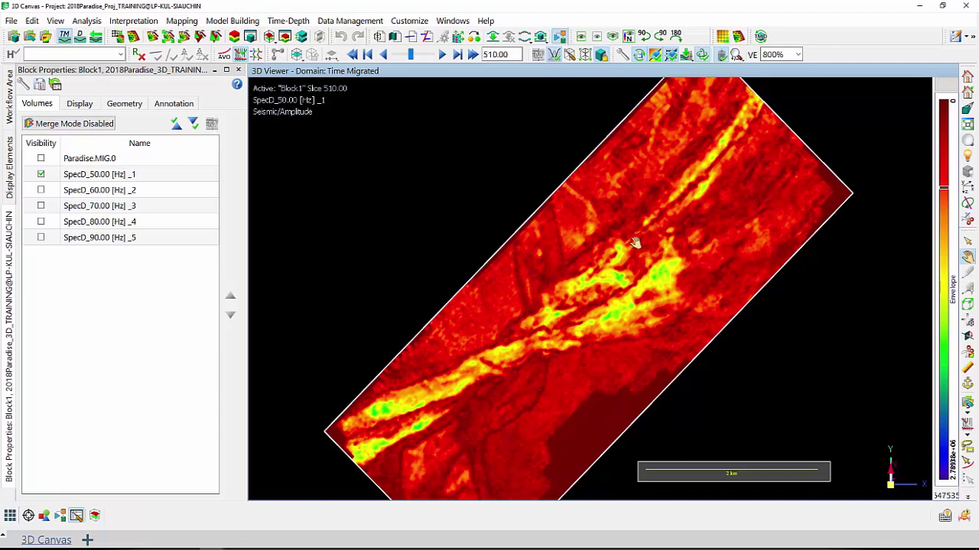
{"action": "scroll", "coordinate": [633, 242], "scroll_direction": "up", "scroll_amount": 2}
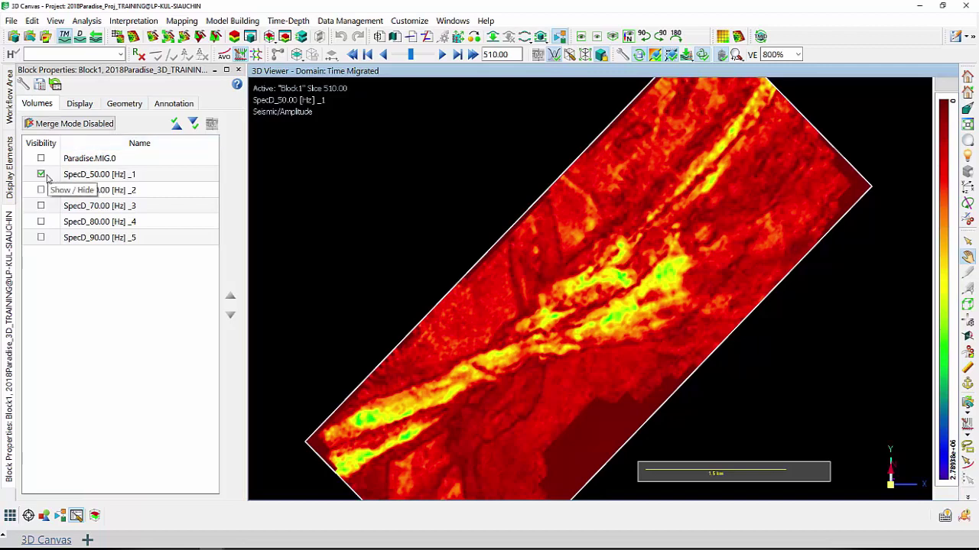
Enable merge mode and add SpecD_60.00 and SpecD_80.00 to the RGB blend.
{"action": "left_click", "coordinate": [49, 124]}
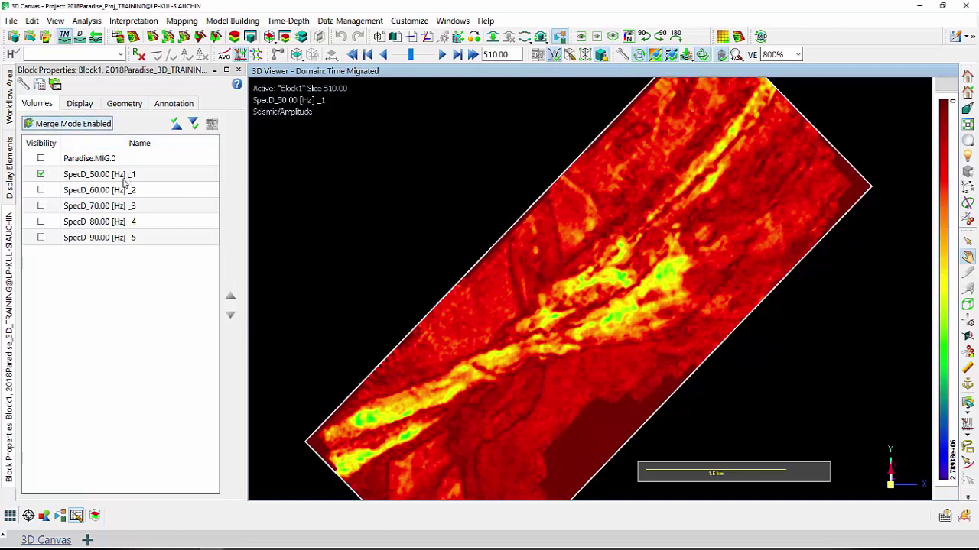
{"action": "left_click", "coordinate": [41, 192]}
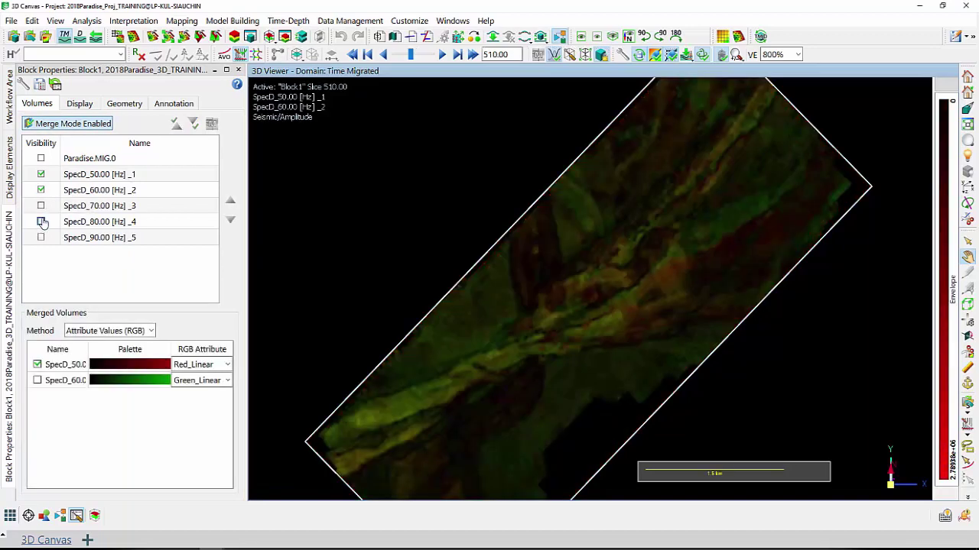
{"action": "left_click", "coordinate": [41, 222]}
{"action": "scroll", "coordinate": [515, 321], "scroll_direction": "down", "scroll_amount": 2}
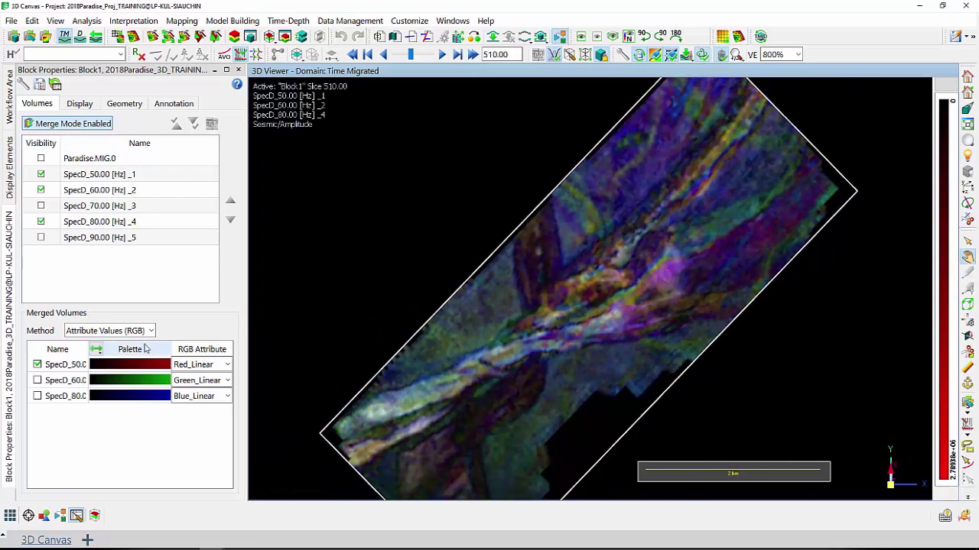
Step the blended time slice back to 500.
{"action": "left_click", "coordinate": [385, 55]}
{"action": "left_click", "coordinate": [385, 55]}
{"action": "left_click", "coordinate": [386, 55]}
{"action": "left_click", "coordinate": [385, 55]}
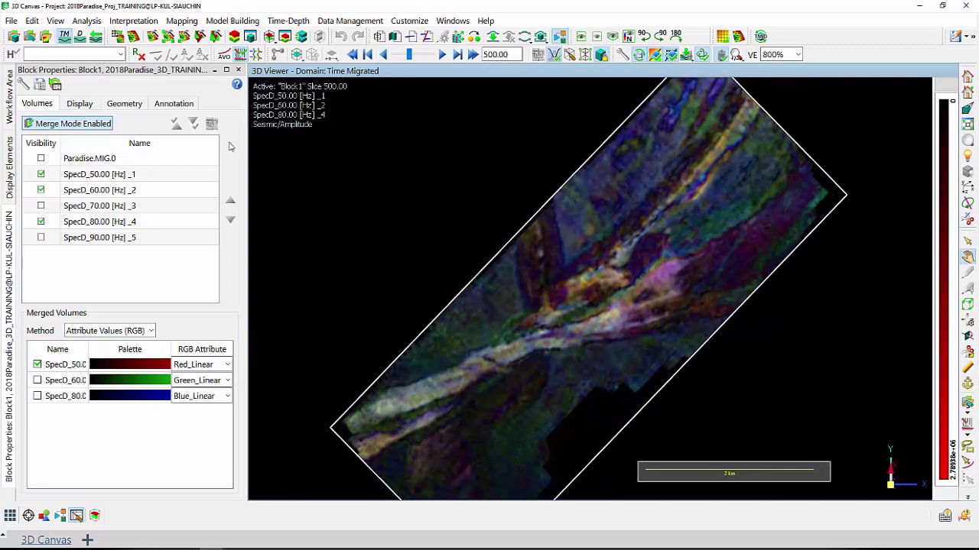
{"action": "left_click", "coordinate": [80, 104]}
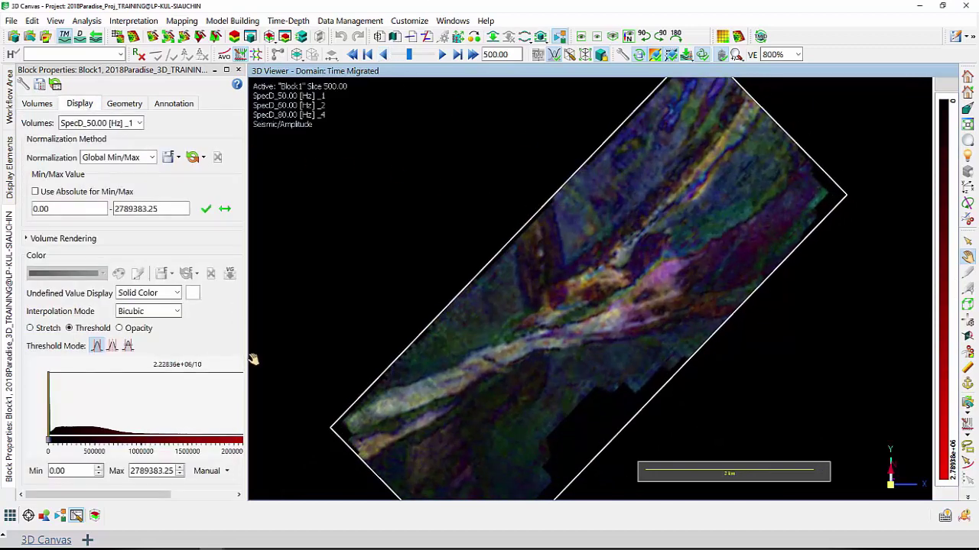
Switch colour mapping to Stretch and lower the 50 Hz volume's stretch maximum.
{"action": "left_click_drag", "start_coordinate": [246, 356], "coordinate": [318, 346]}
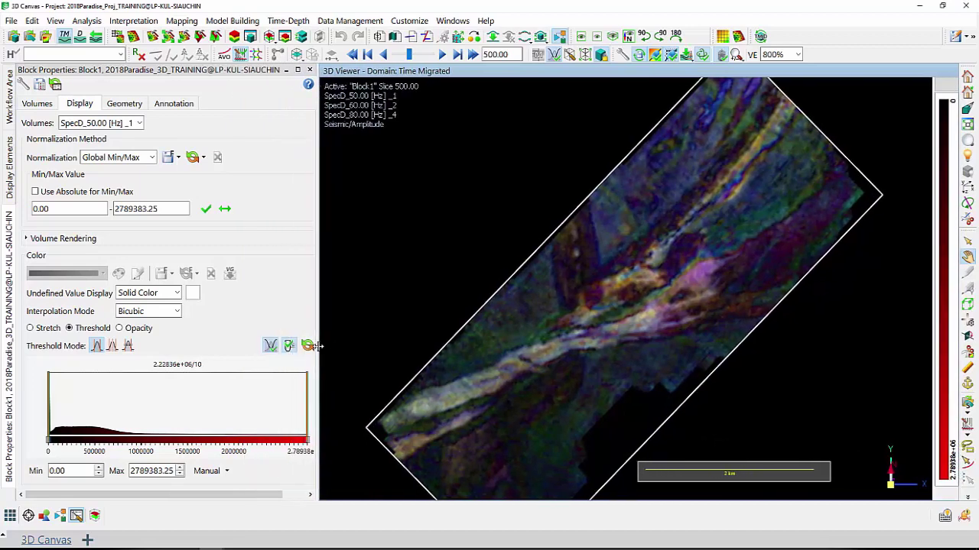
{"action": "left_click", "coordinate": [48, 329]}
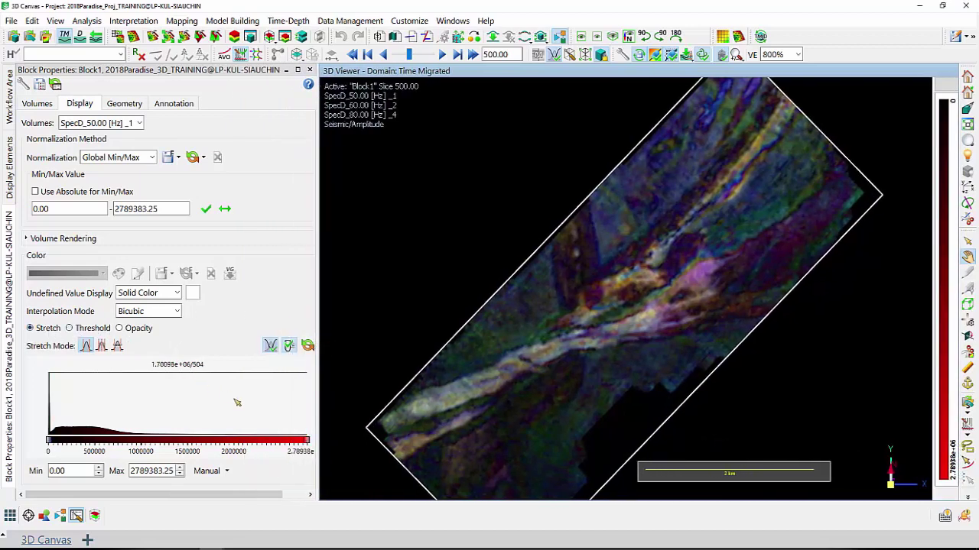
{"action": "left_click_drag", "start_coordinate": [307, 440], "coordinate": [198, 443]}
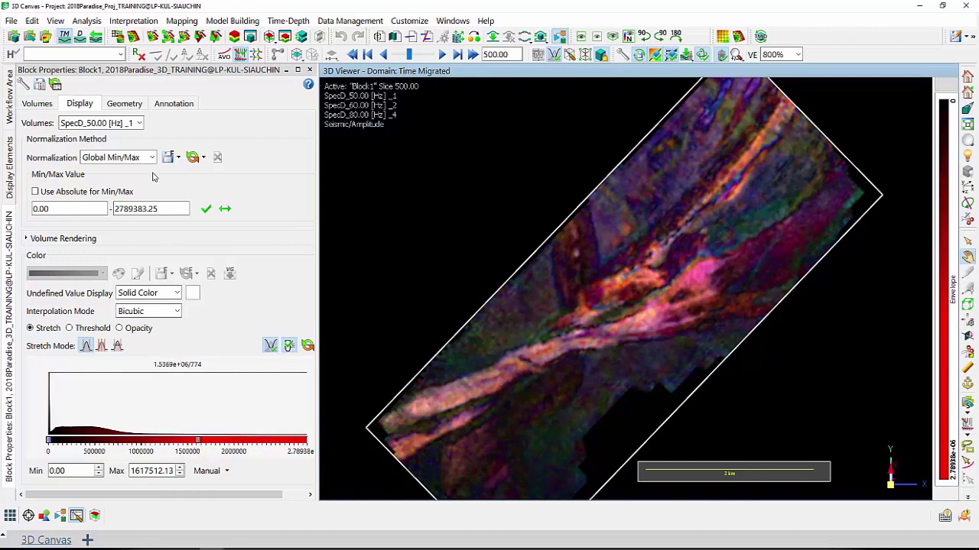
Lower the stretch maximum of the 60 Hz and 80 Hz volumes, 80 Hz to 1809841.00.
{"action": "left_click", "coordinate": [138, 123]}
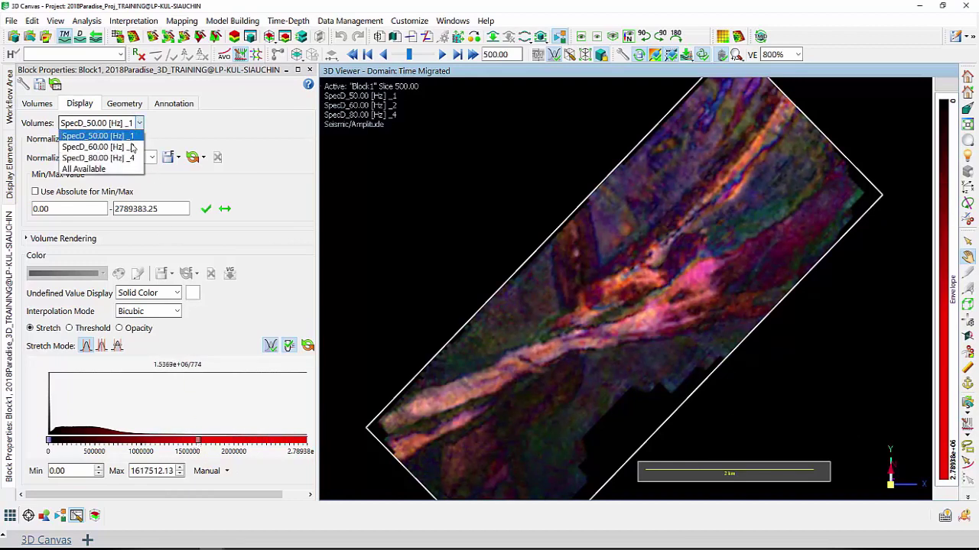
{"action": "left_click", "coordinate": [131, 153]}
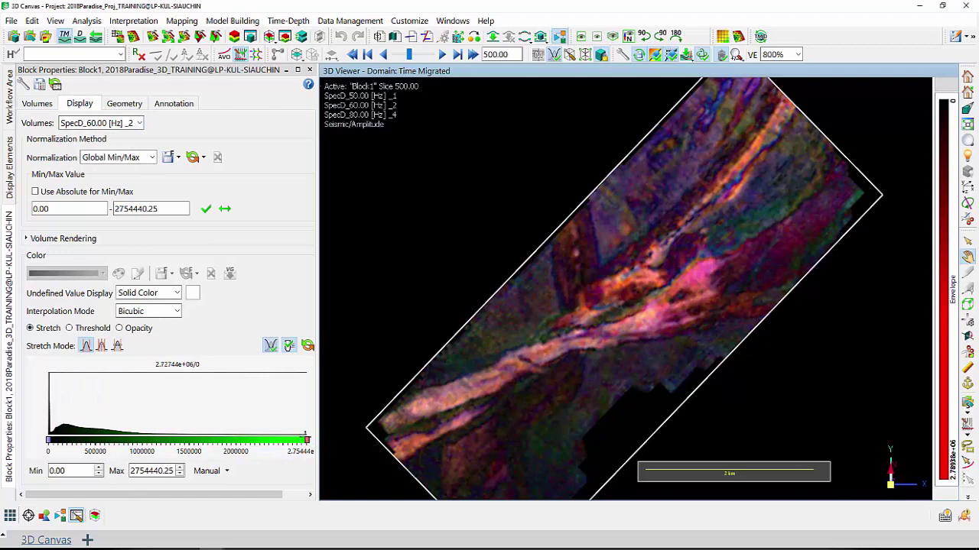
{"action": "left_click_drag", "start_coordinate": [306, 440], "coordinate": [200, 441]}
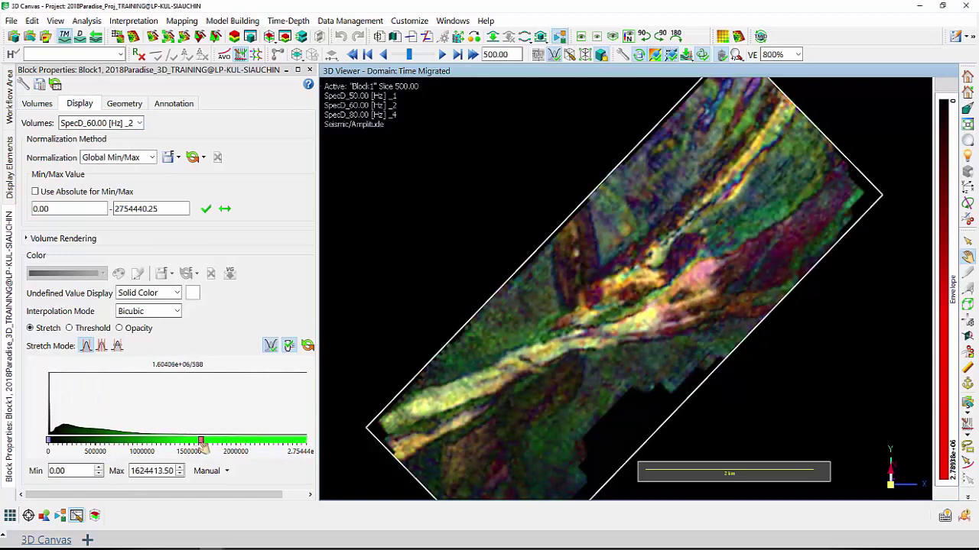
{"action": "left_click", "coordinate": [139, 123]}
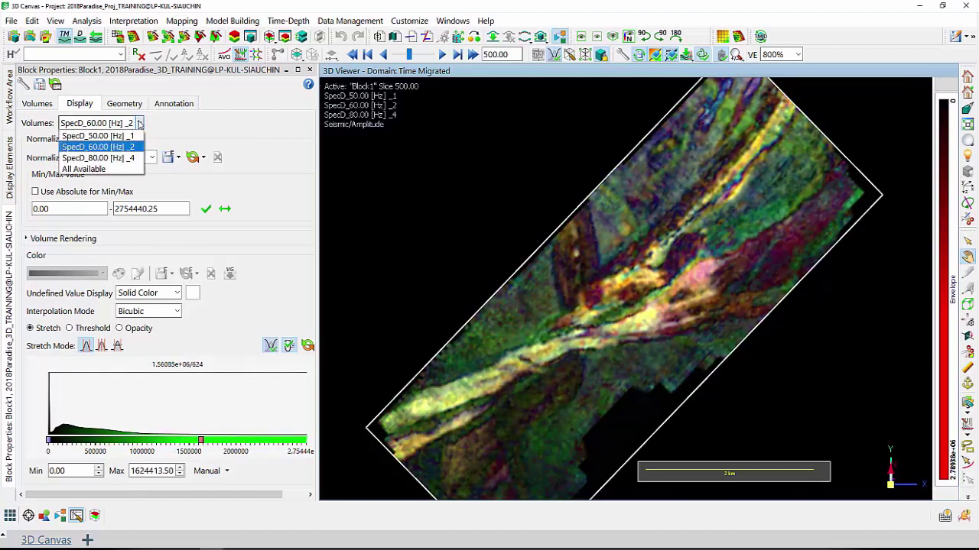
{"action": "left_click", "coordinate": [129, 158]}
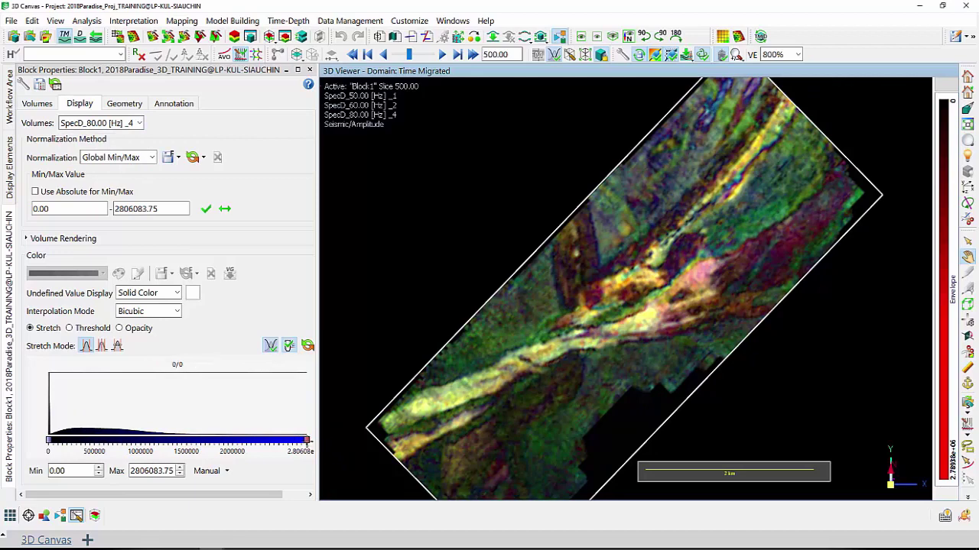
{"action": "left_click_drag", "start_coordinate": [307, 441], "coordinate": [216, 451]}
{"action": "scroll", "coordinate": [602, 369], "scroll_direction": "up", "scroll_amount": 1}
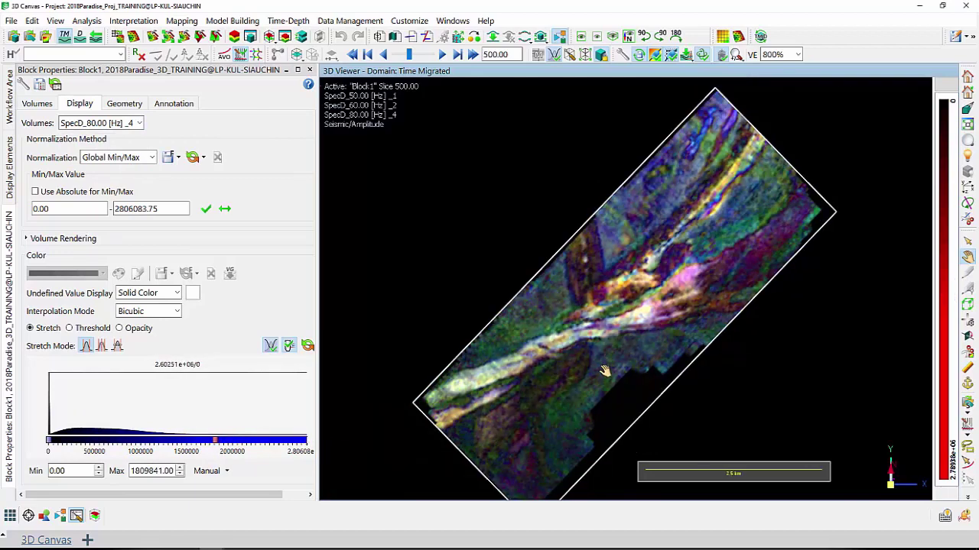
{"action": "left_click_drag", "start_coordinate": [317, 363], "coordinate": [204, 386]}
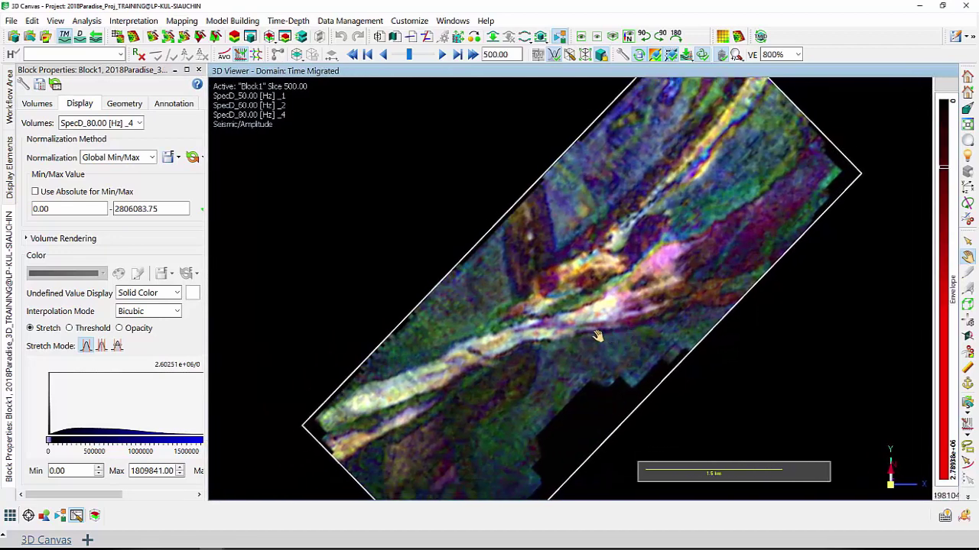
{"action": "scroll", "coordinate": [600, 337], "scroll_direction": "down", "scroll_amount": 1}
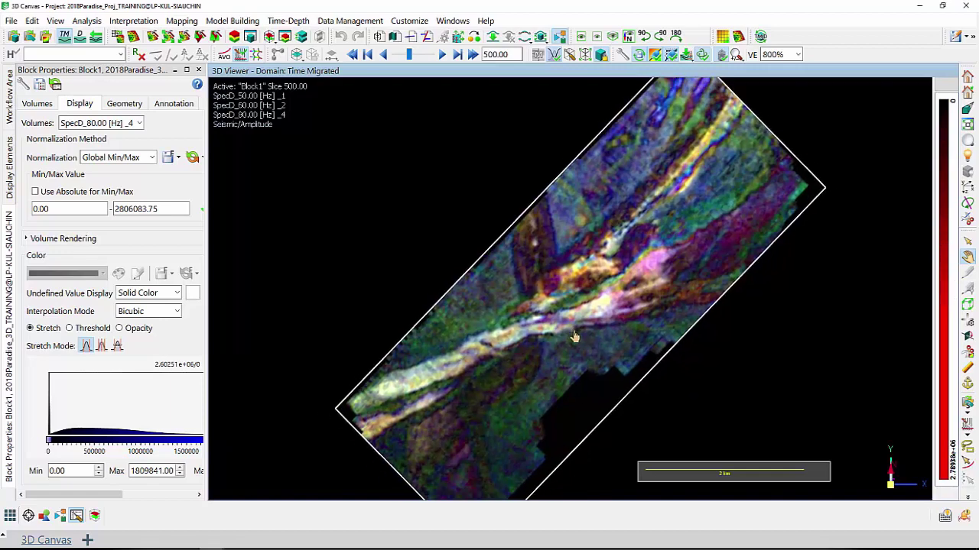
Step the brightened RGB blend time slice forward from 500 to 506.00.
{"action": "left_click", "coordinate": [442, 54]}
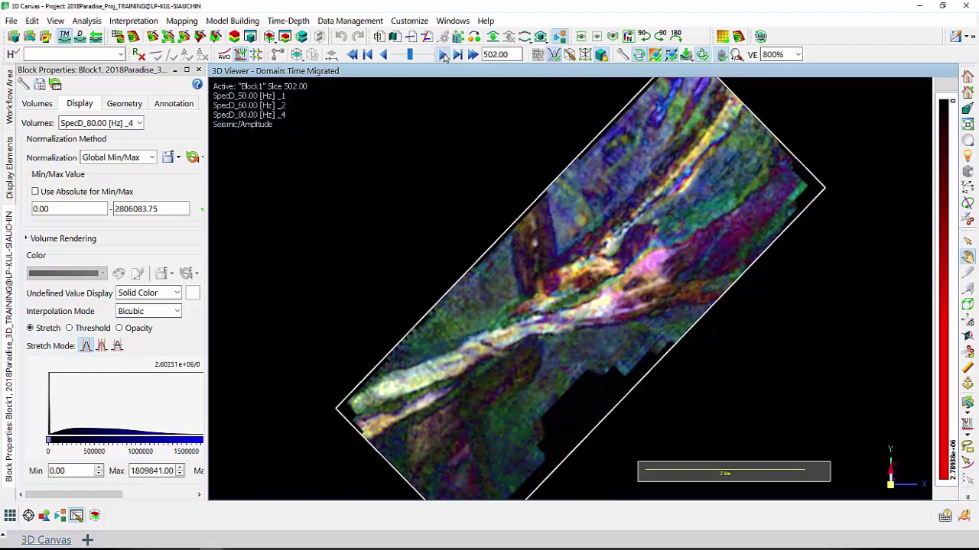
{"action": "left_click", "coordinate": [443, 55]}
{"action": "left_click", "coordinate": [443, 55]}
{"action": "scroll", "coordinate": [669, 304], "scroll_direction": "up", "scroll_amount": 1}
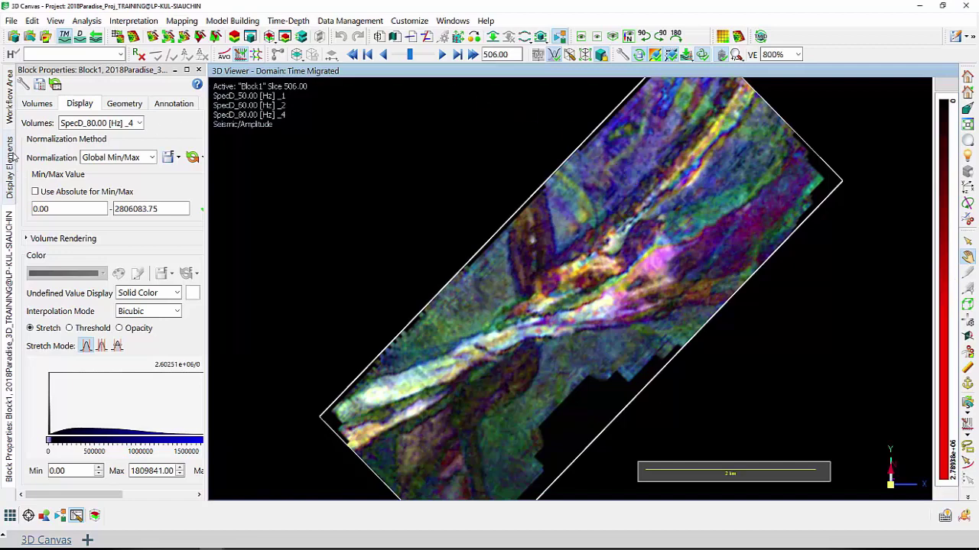
Create a new Attribute Clustering workflow named 'Attribute Clustering_demo'.
{"action": "left_click", "coordinate": [12, 110]}
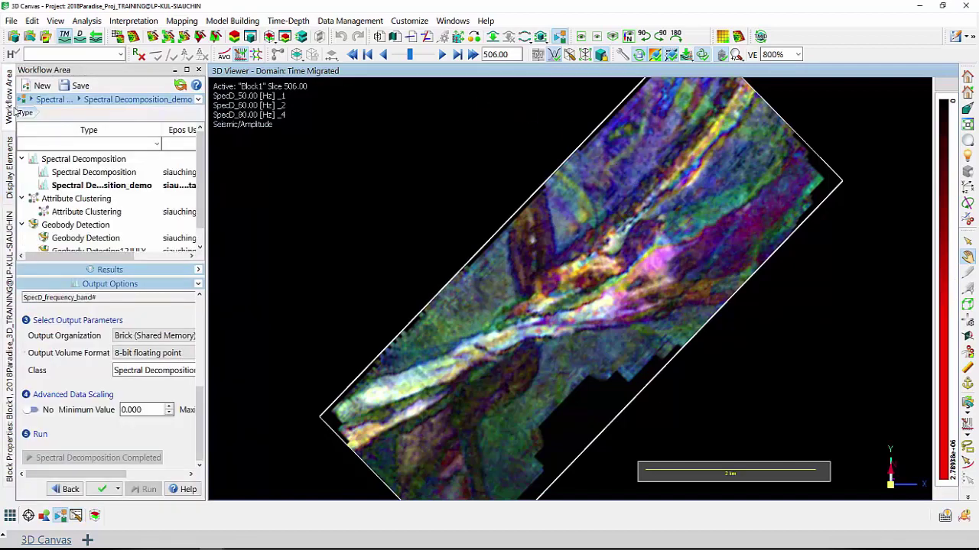
{"action": "right_click", "coordinate": [96, 200]}
{"action": "left_click", "coordinate": [180, 198]}
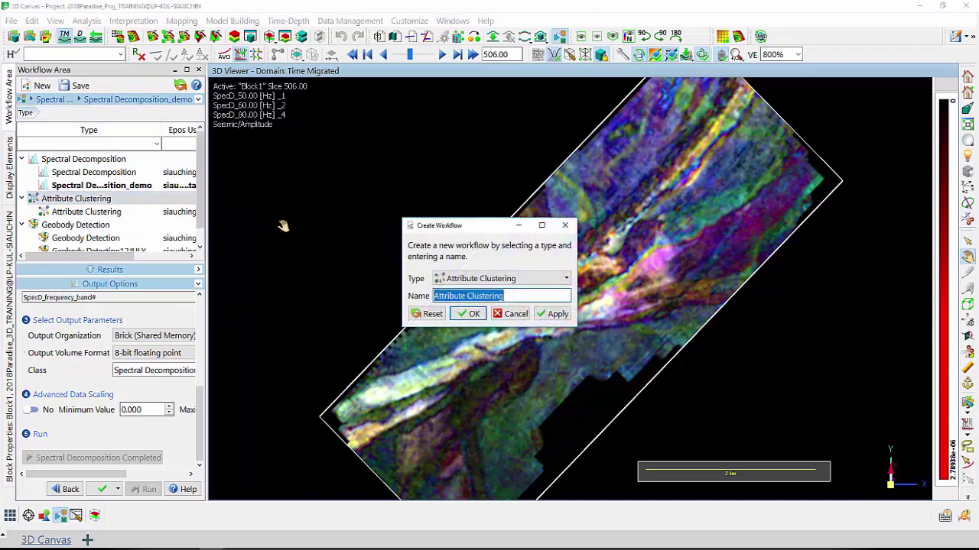
{"action": "left_click", "coordinate": [537, 295]}
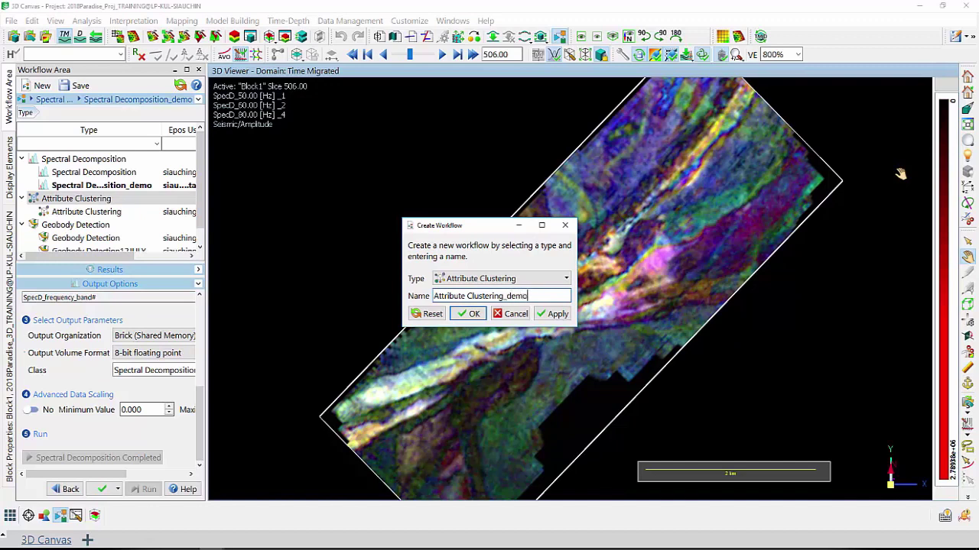
{"action": "left_click", "coordinate": [469, 314]}
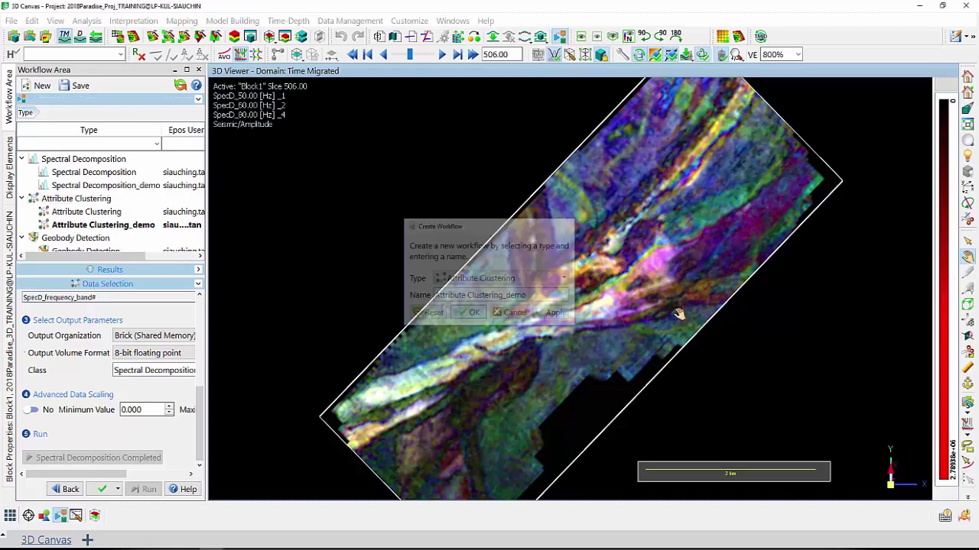
Widen the Workflow Area panel and adjust the 3D viewer zoom.
{"action": "left_click_drag", "start_coordinate": [205, 187], "coordinate": [235, 188]}
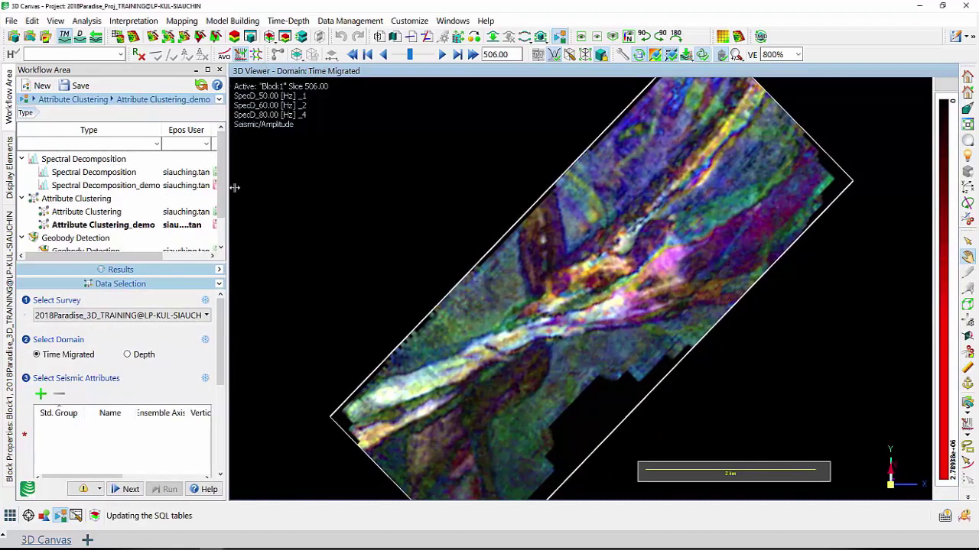
{"action": "scroll", "coordinate": [228, 184], "scroll_direction": "down", "scroll_amount": 1}
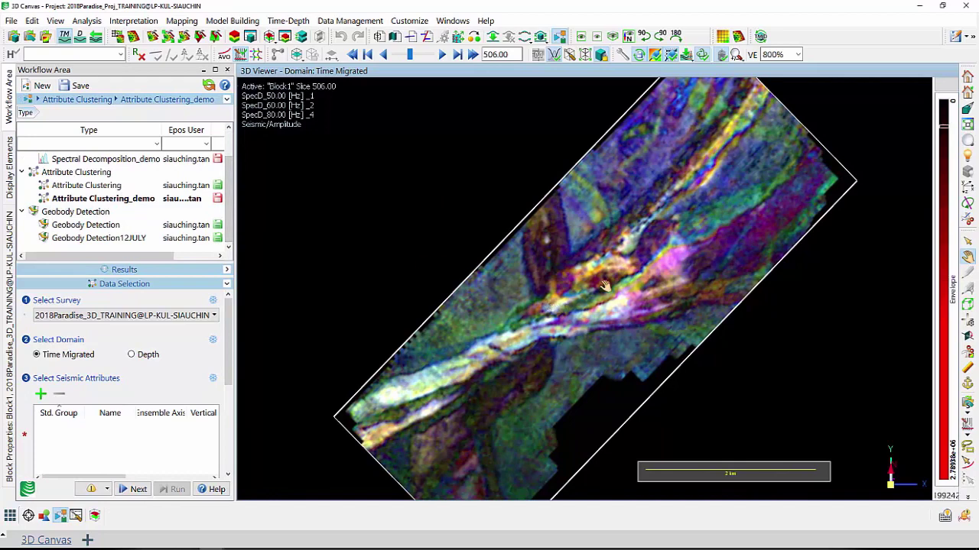
{"action": "scroll", "coordinate": [631, 292], "scroll_direction": "down", "scroll_amount": 1}
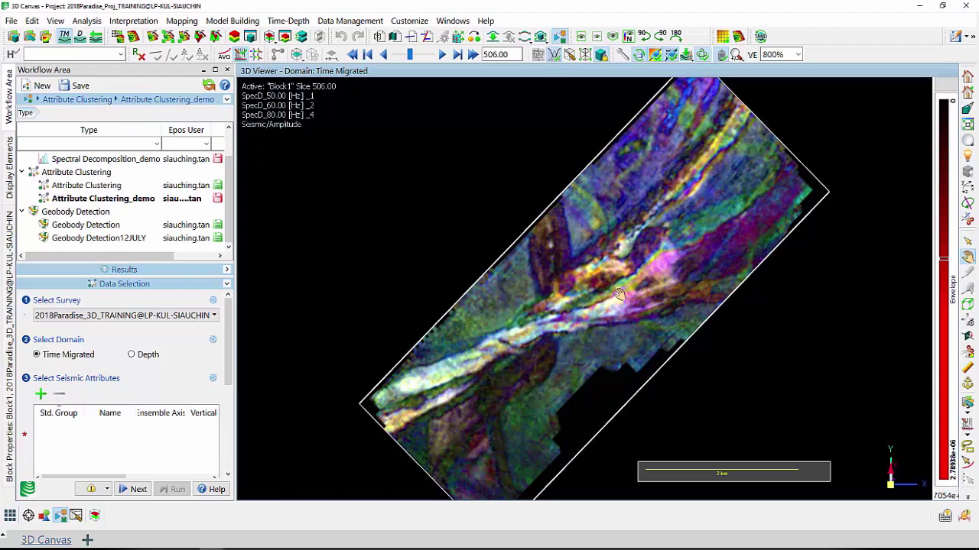
{"action": "scroll", "coordinate": [619, 295], "scroll_direction": "up", "scroll_amount": 1}
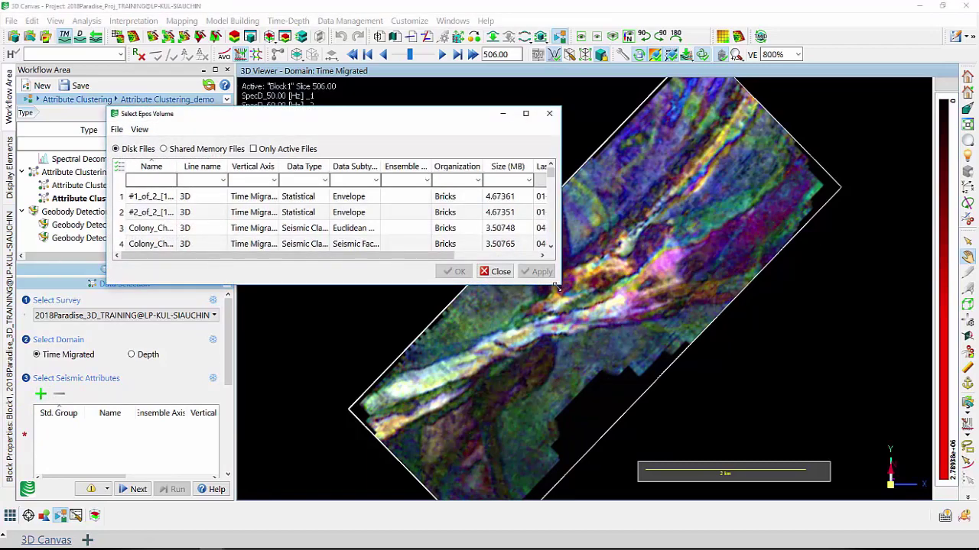
Enlarge the volume list and sort it by Last Modification Date, newest first.
{"action": "left_click_drag", "start_coordinate": [556, 286], "coordinate": [539, 390]}
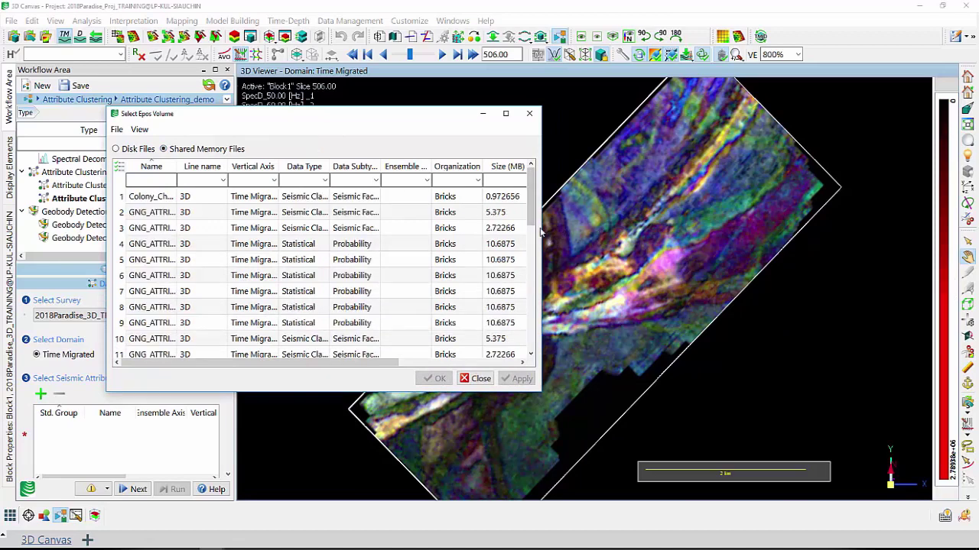
{"action": "left_click_drag", "start_coordinate": [540, 223], "coordinate": [687, 221]}
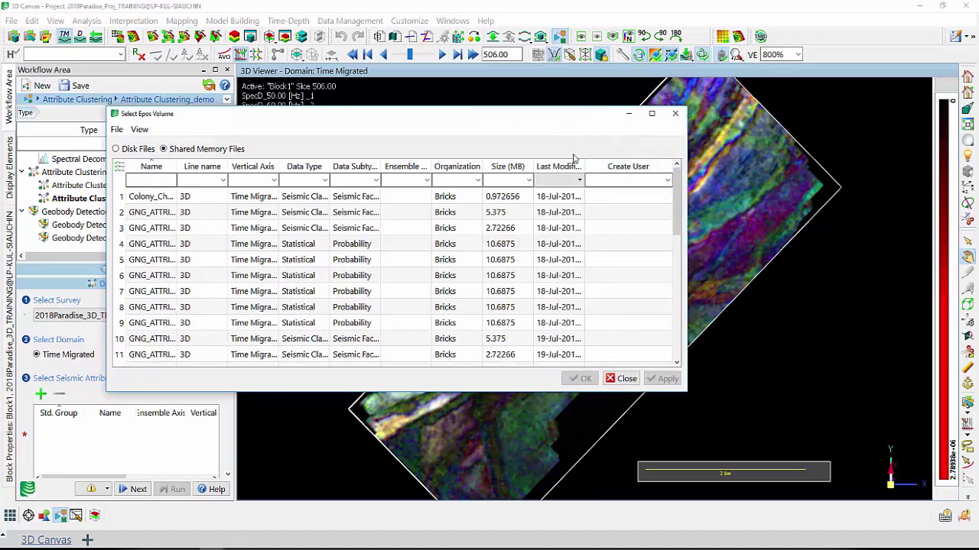
{"action": "double_click", "coordinate": [586, 169]}
{"action": "left_click", "coordinate": [569, 171]}
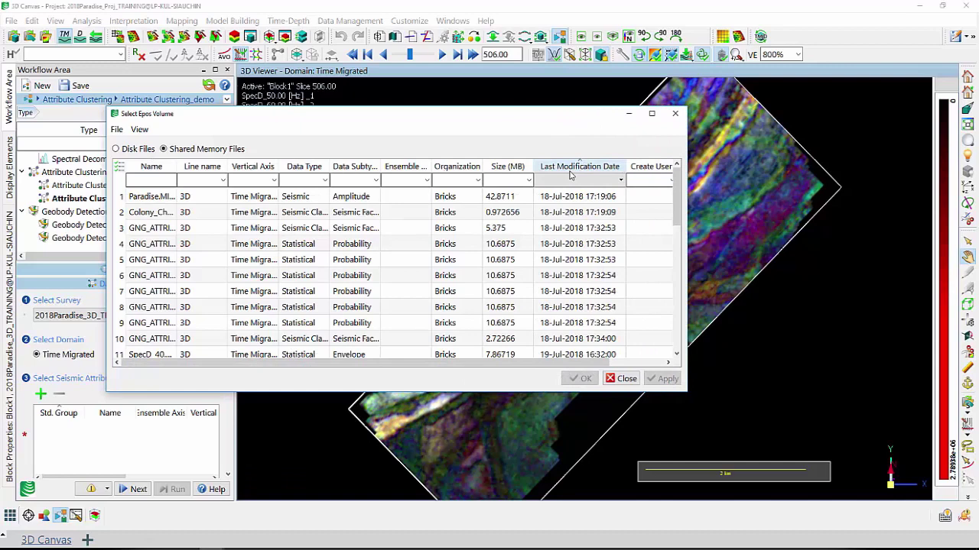
{"action": "left_click", "coordinate": [570, 172]}
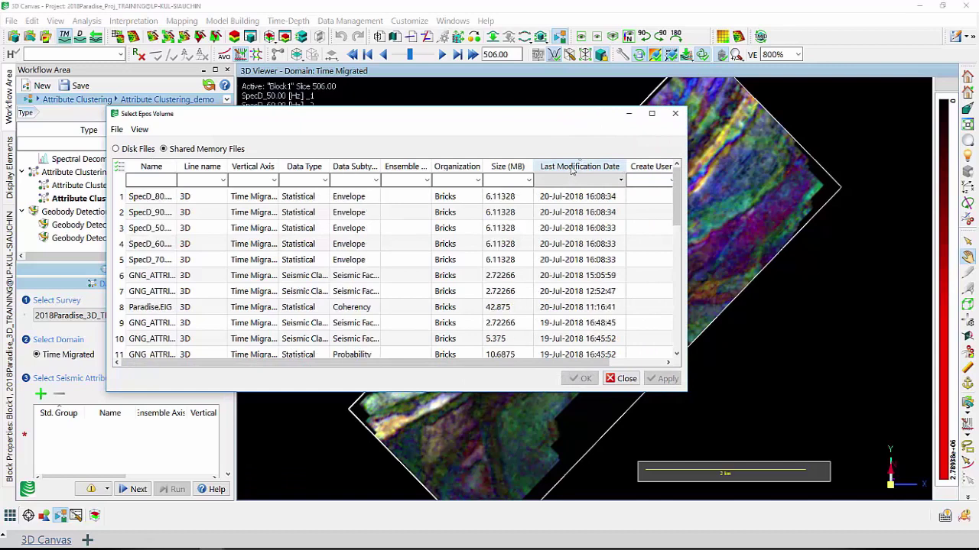
Select the SpecD 50, 60 and 80 Hz volumes as seismic attributes.
{"action": "left_click", "coordinate": [166, 229]}
{"action": "left_click", "coordinate": [165, 244], "text": "ctrl"}
{"action": "left_click", "coordinate": [166, 200], "text": "ctrl"}
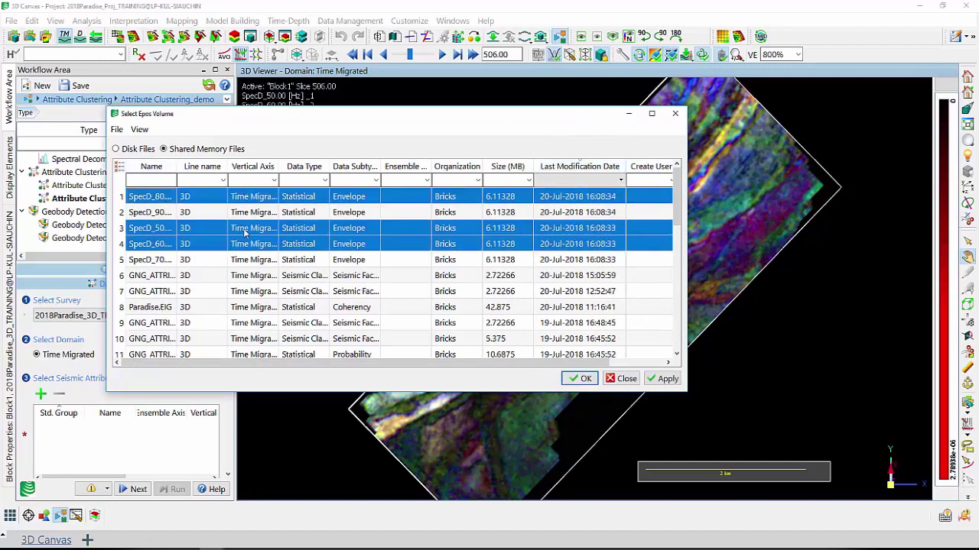
{"action": "key", "text": "Return"}
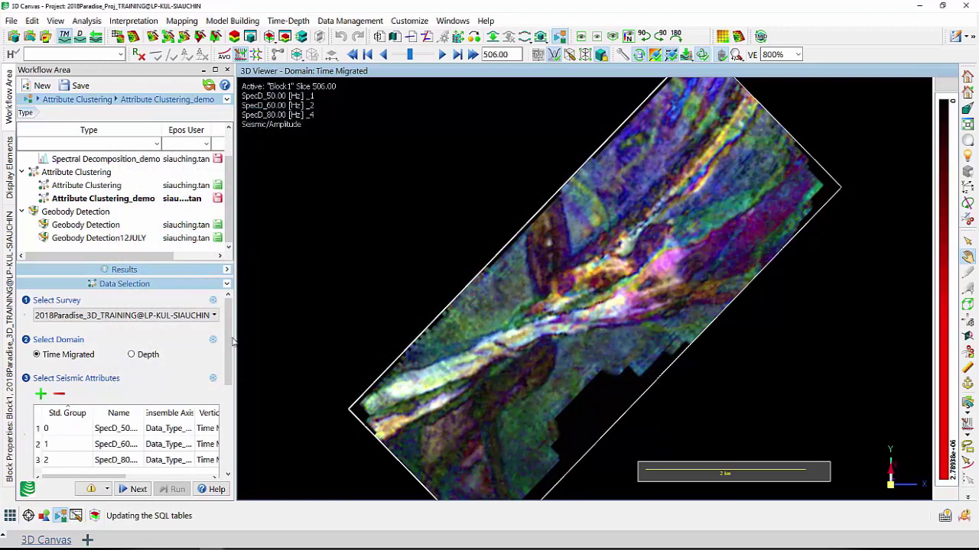
Set Top and Bottom Limit to Grids with offsets 40 ms above and 50 ms below.
{"action": "scroll", "coordinate": [217, 449], "scroll_direction": "down", "scroll_amount": 5}
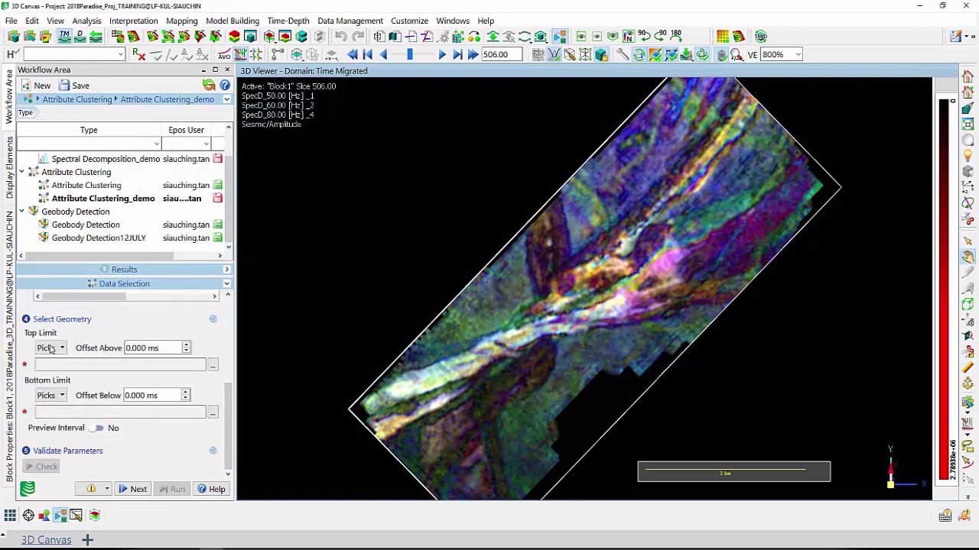
{"action": "left_click", "coordinate": [50, 347]}
{"action": "left_click", "coordinate": [51, 374]}
{"action": "left_click", "coordinate": [56, 397]}
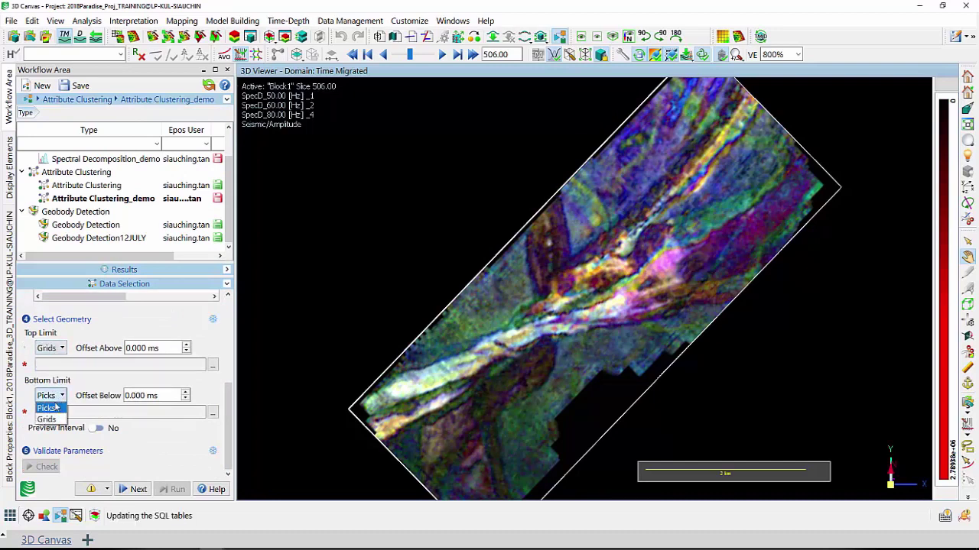
{"action": "left_click", "coordinate": [47, 419]}
{"action": "left_click", "coordinate": [167, 349]}
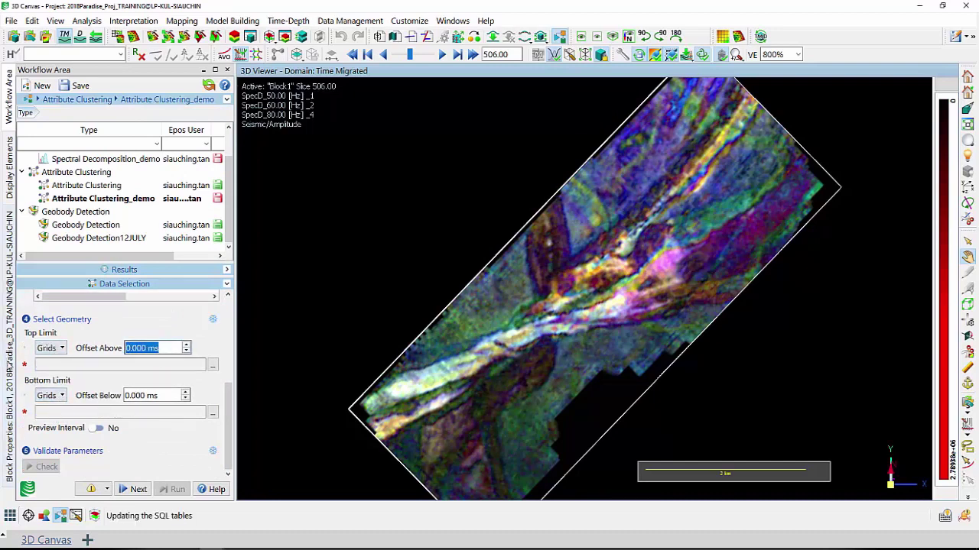
{"action": "type", "text": "40"}
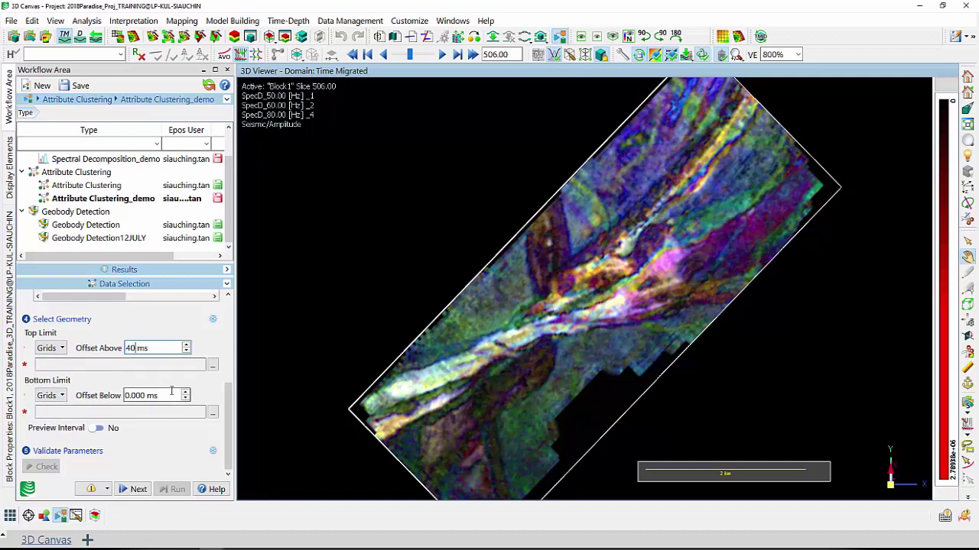
{"action": "left_click", "coordinate": [173, 396]}
{"action": "type", "text": "50"}
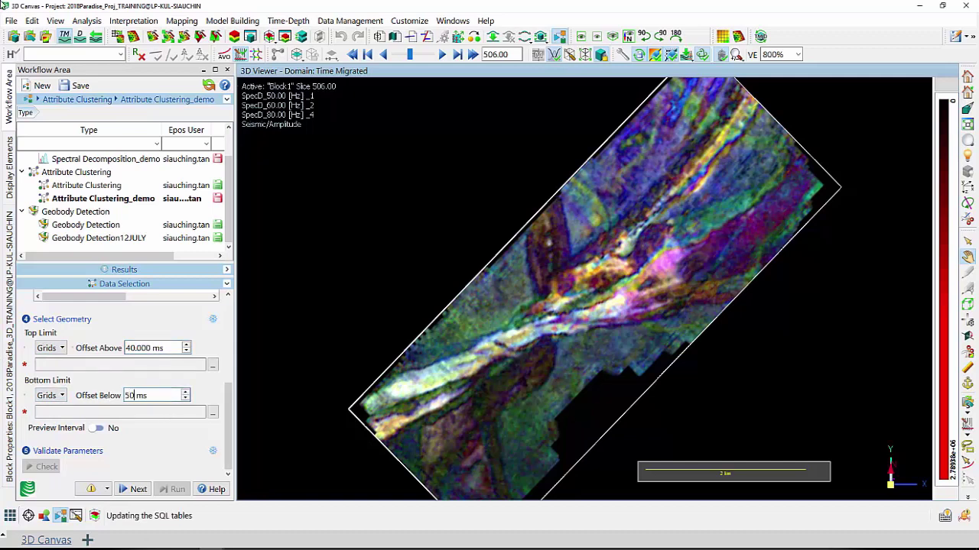
{"action": "key", "text": "Return"}
Pick Colony_Channel > Interpretation > seismic_amplitude_z_grid as the limiting surface.
{"action": "left_click", "coordinate": [214, 366]}
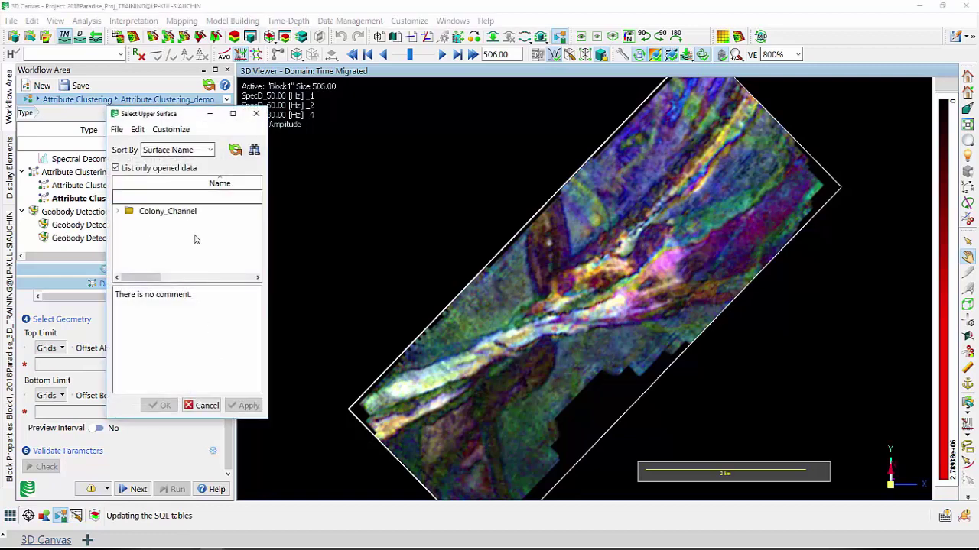
{"action": "left_click", "coordinate": [119, 213]}
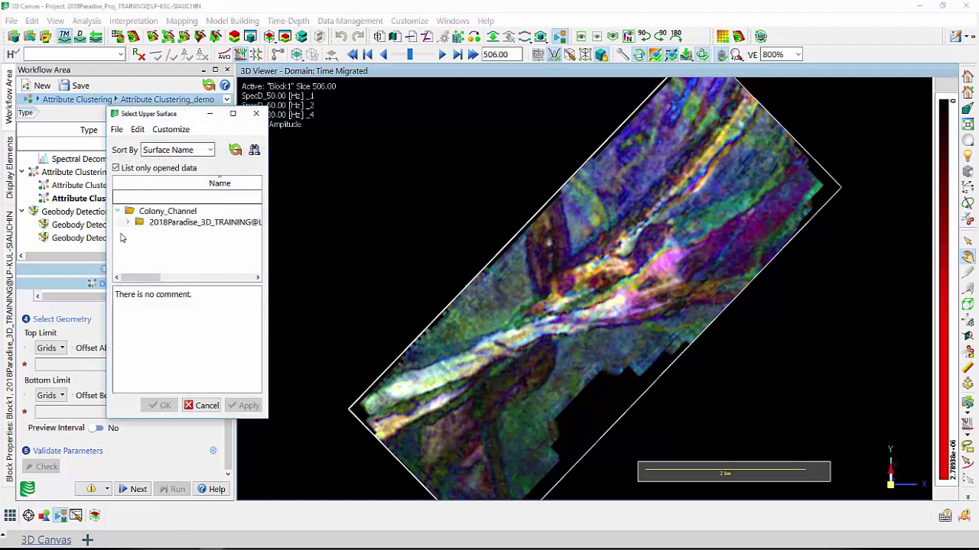
{"action": "left_click", "coordinate": [129, 224]}
{"action": "left_click", "coordinate": [139, 234]}
{"action": "left_click", "coordinate": [174, 245]}
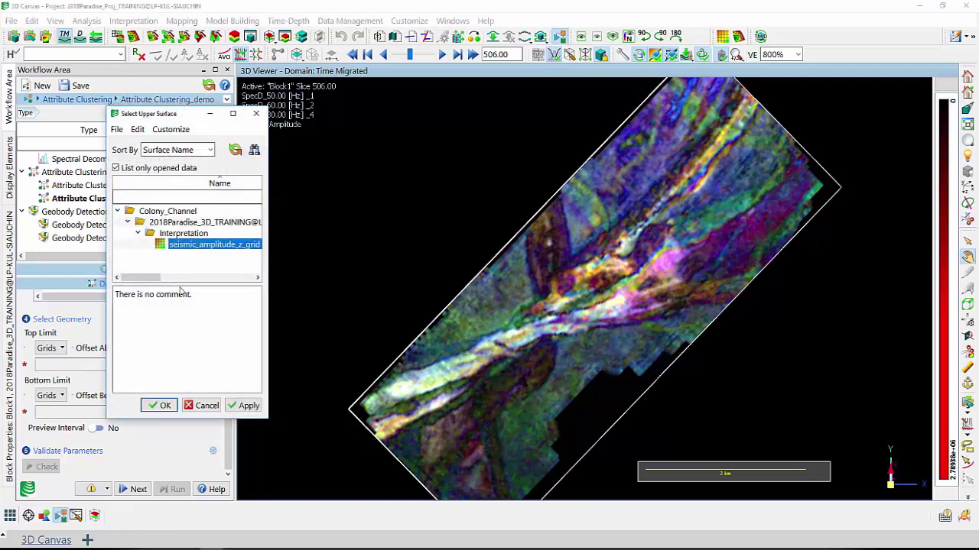
{"action": "left_click", "coordinate": [165, 406]}
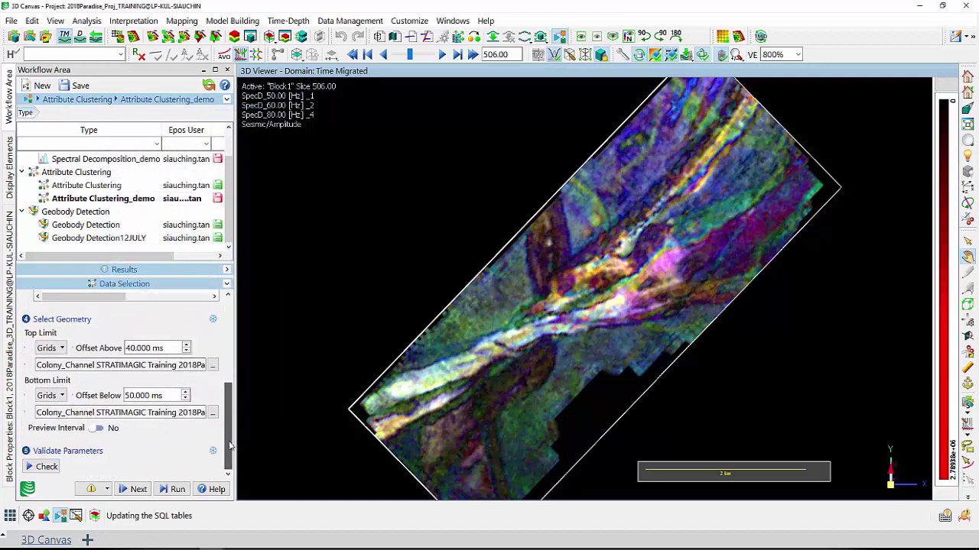
{"action": "left_click", "coordinate": [293, 55]}
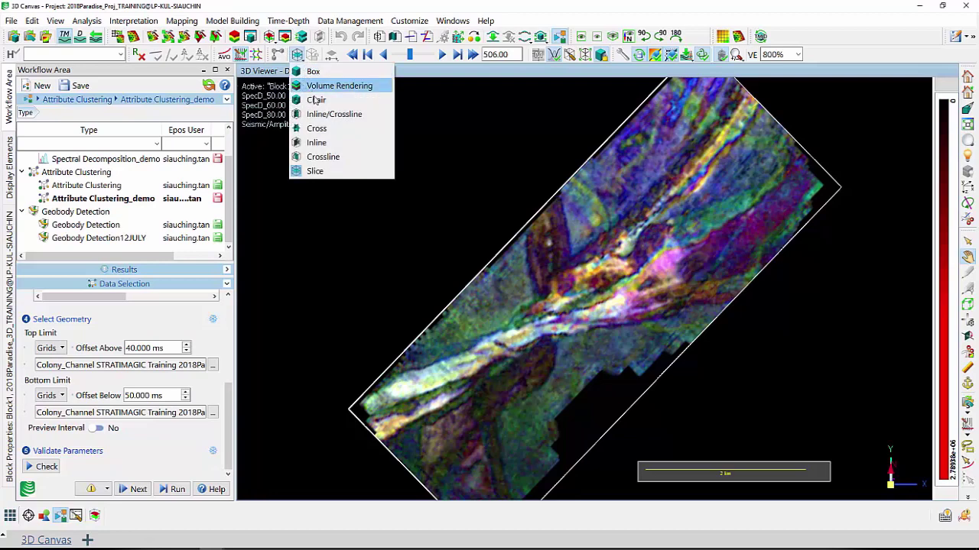
Display Block1 as Cross sections showing only Paradise.MIG.0, with volume merging off.
{"action": "left_click", "coordinate": [380, 130]}
{"action": "left_click_drag", "start_coordinate": [380, 131], "coordinate": [469, 198]}
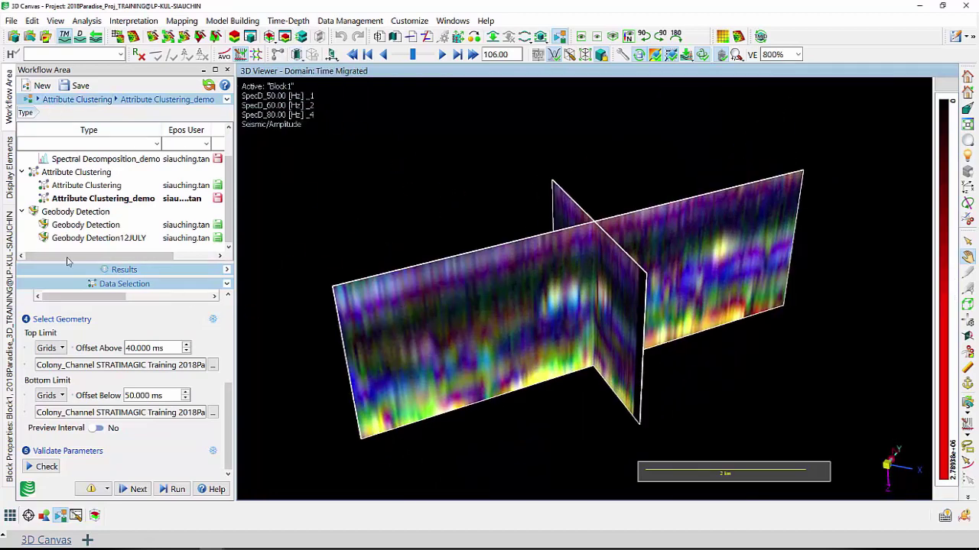
{"action": "left_click", "coordinate": [9, 249]}
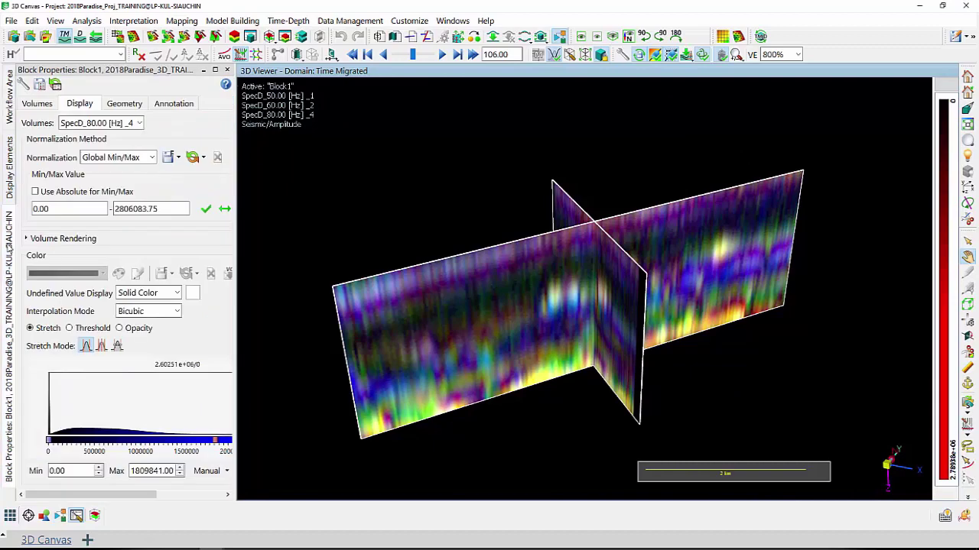
{"action": "left_click", "coordinate": [36, 103]}
{"action": "left_click", "coordinate": [46, 123]}
{"action": "left_click", "coordinate": [40, 158]}
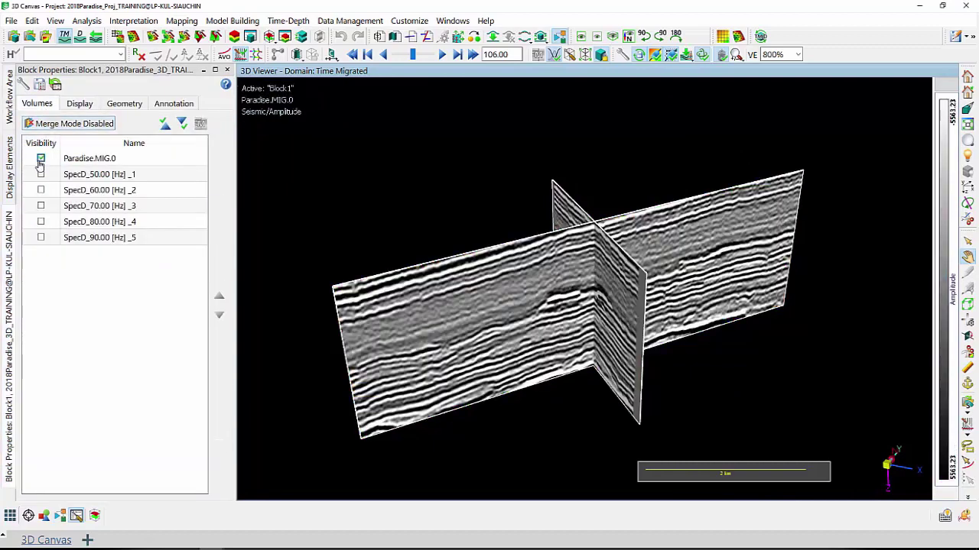
{"action": "left_click", "coordinate": [9, 98]}
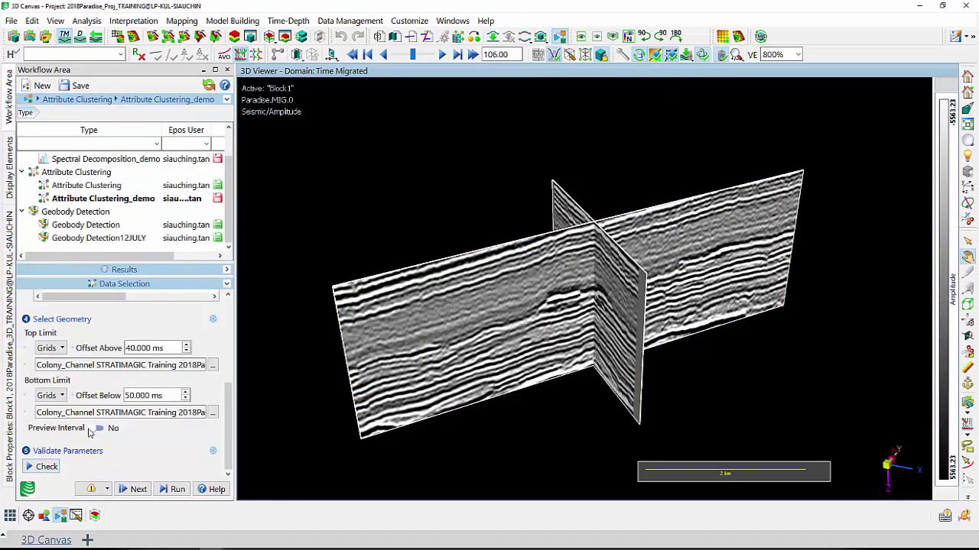
Turn Preview Interval on, check the parameters, and advance to the Training step.
{"action": "left_click", "coordinate": [95, 428]}
{"action": "mouse_move", "coordinate": [535, 290]}
{"action": "left_mouse_down"}
{"action": "mouse_move", "coordinate": [557, 273]}
{"action": "mouse_move", "coordinate": [546, 280]}
{"action": "left_mouse_up"}
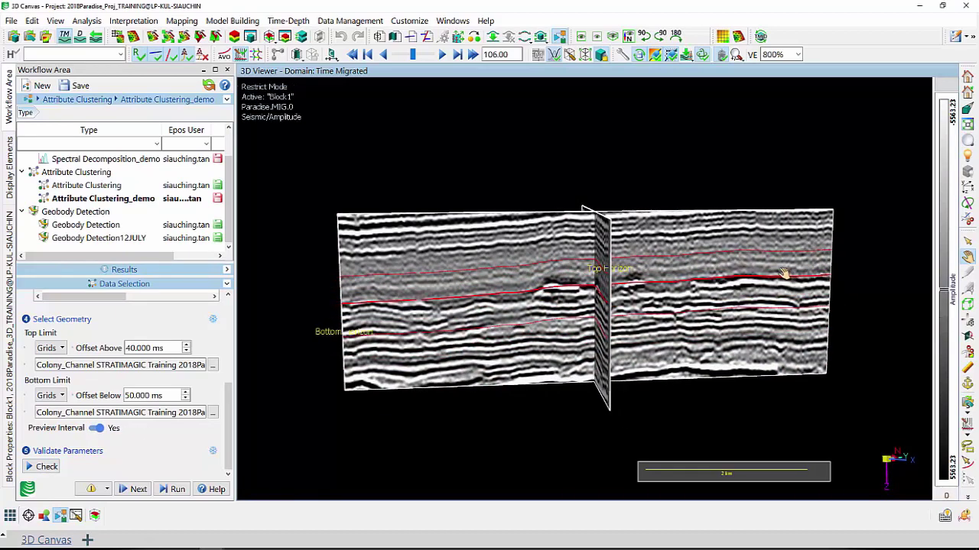
{"action": "scroll", "coordinate": [782, 277], "scroll_direction": "up", "scroll_amount": 2}
{"action": "mouse_move", "coordinate": [776, 296]}
{"action": "left_mouse_down"}
{"action": "mouse_move", "coordinate": [723, 309]}
{"action": "mouse_move", "coordinate": [763, 296]}
{"action": "left_mouse_up"}
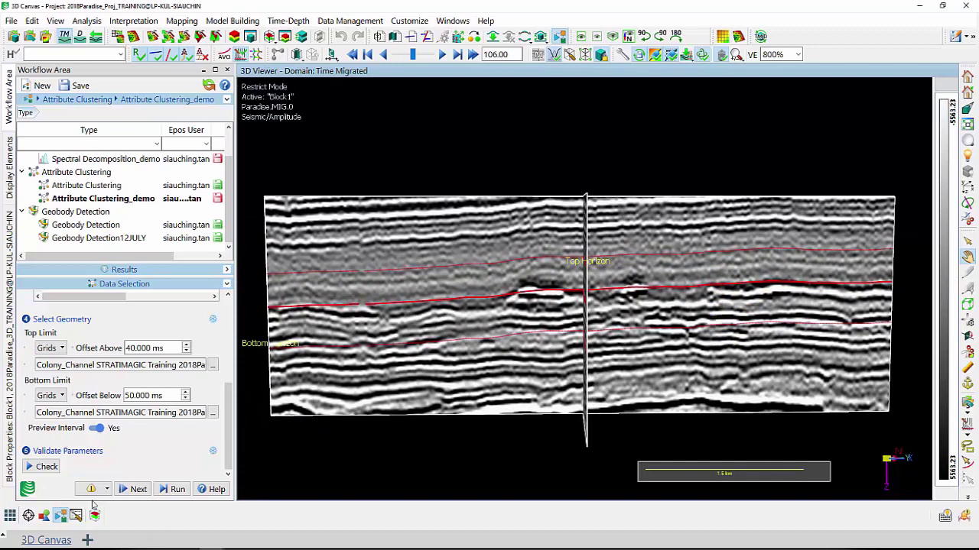
{"action": "left_click", "coordinate": [47, 468]}
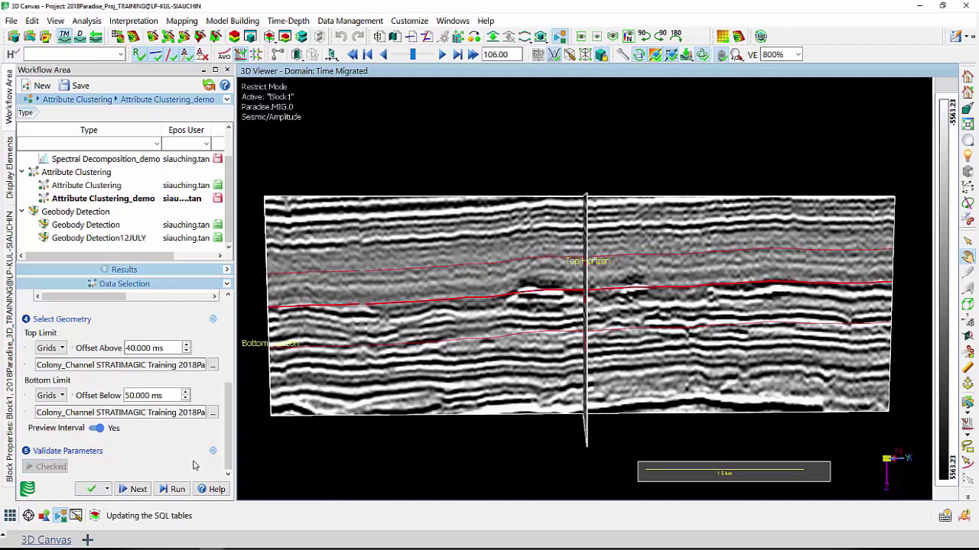
{"action": "left_click", "coordinate": [136, 489]}
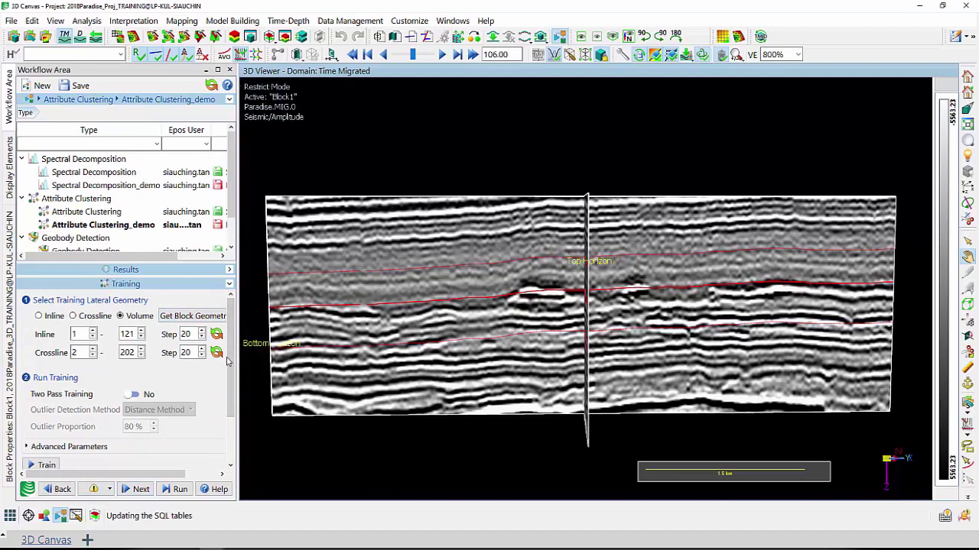
Revisit Data Selection, then set Number of Classes to 7 and cluster the neurons.
{"action": "scroll", "coordinate": [228, 371], "scroll_direction": "down", "scroll_amount": 3}
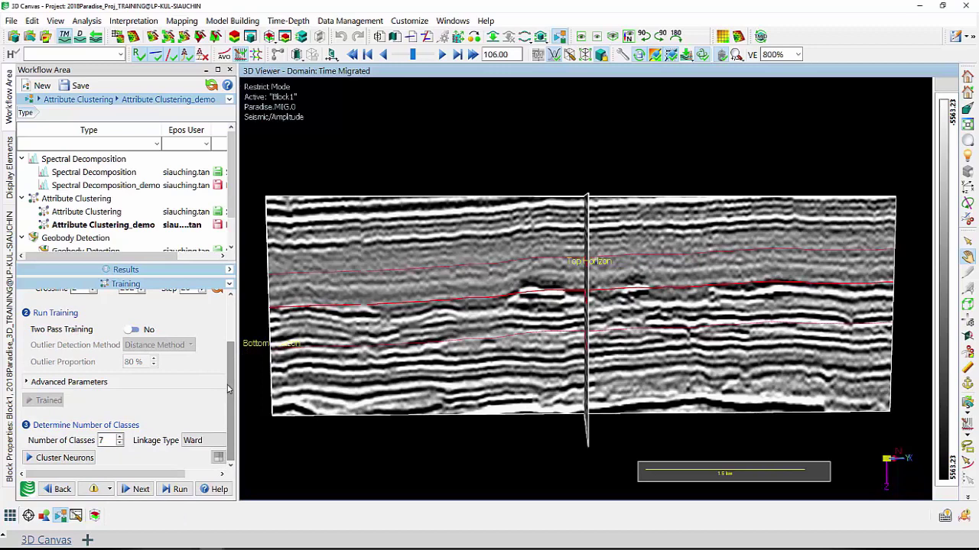
{"action": "left_click_drag", "start_coordinate": [227, 390], "coordinate": [227, 346]}
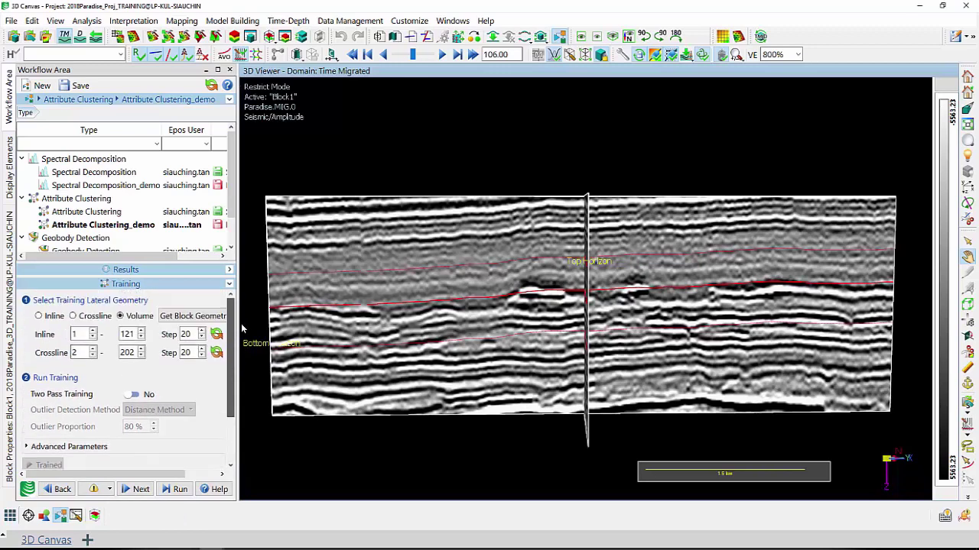
{"action": "left_click", "coordinate": [62, 490]}
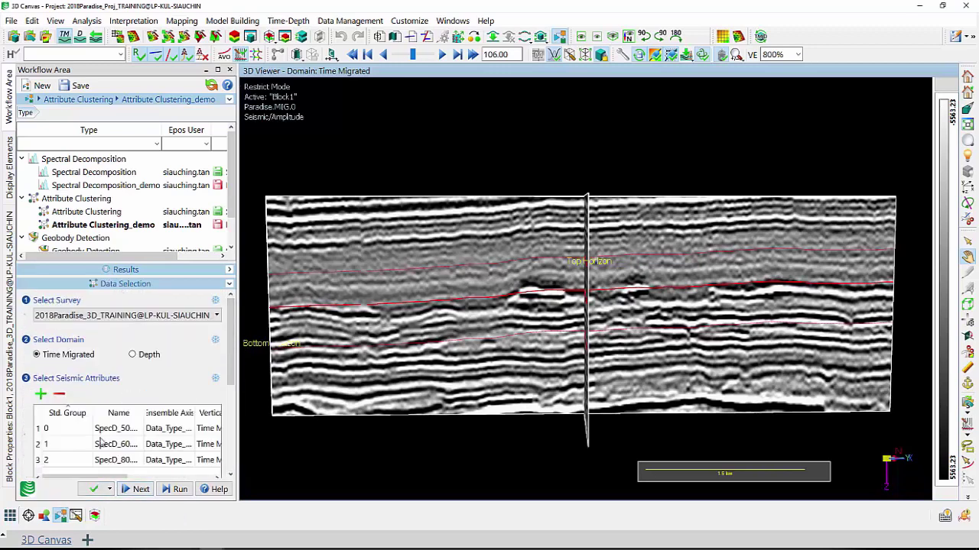
{"action": "left_click", "coordinate": [138, 489]}
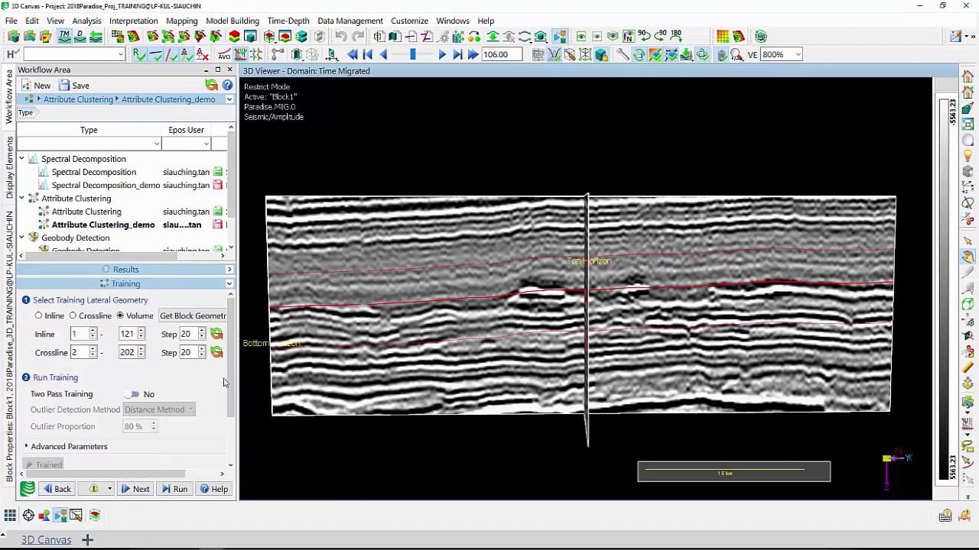
{"action": "scroll", "coordinate": [228, 435], "scroll_direction": "down", "scroll_amount": 3}
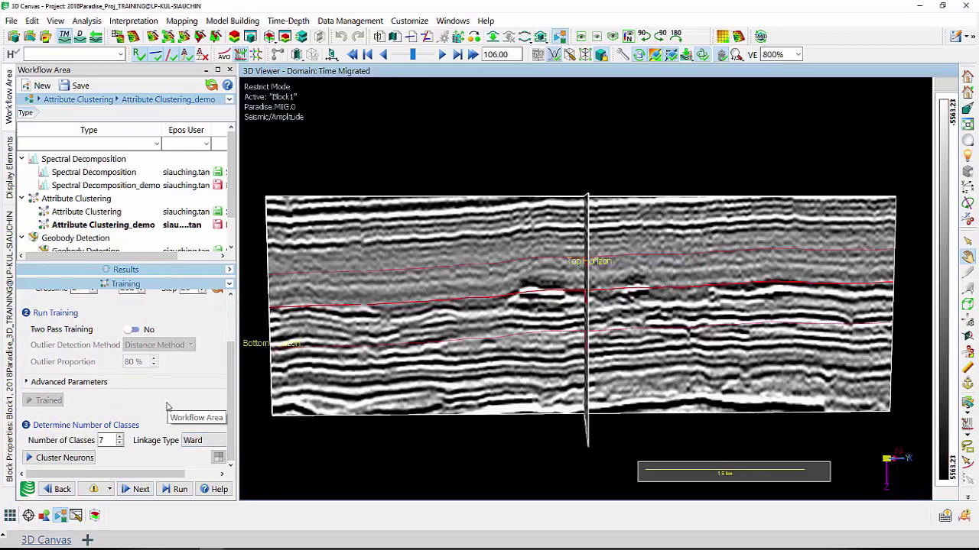
{"action": "double_click", "coordinate": [113, 441]}
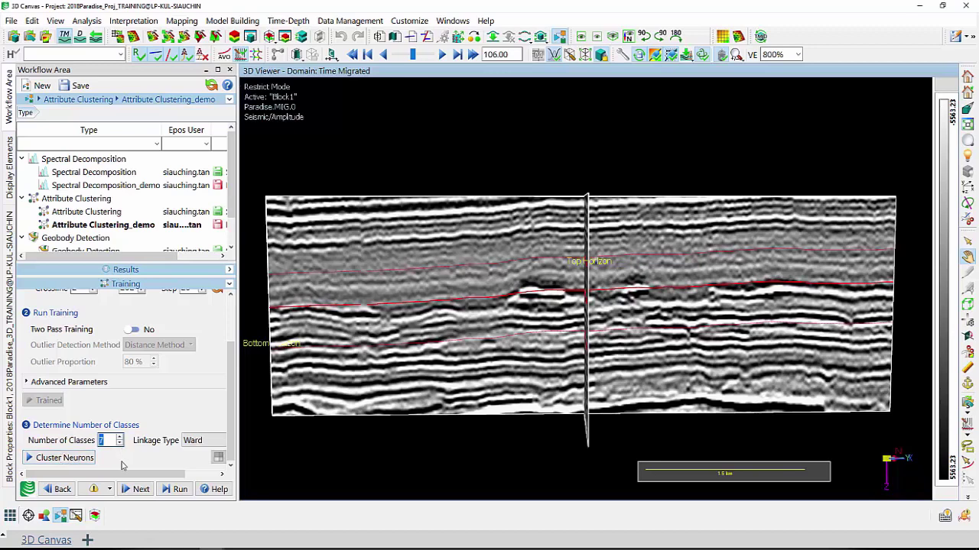
{"action": "type", "text": "7"}
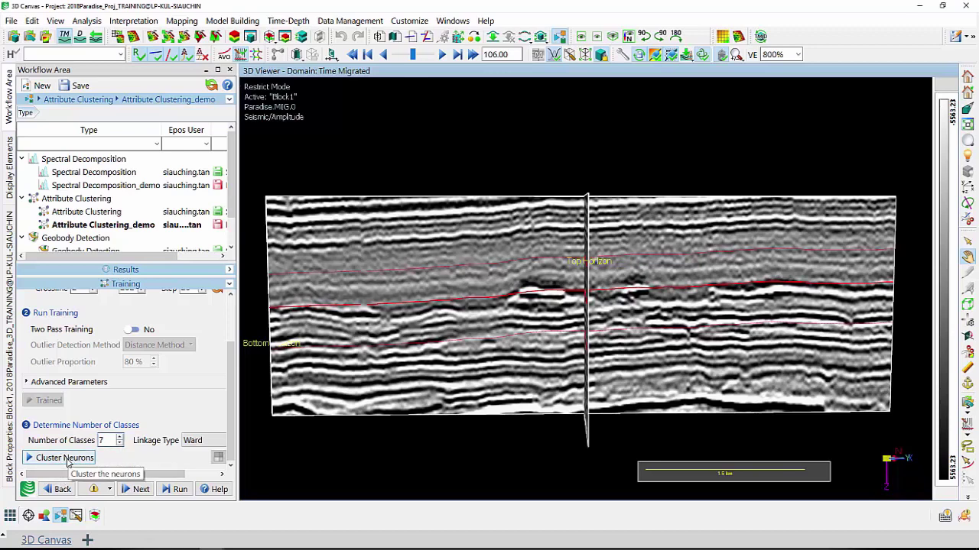
{"action": "left_click", "coordinate": [67, 461]}
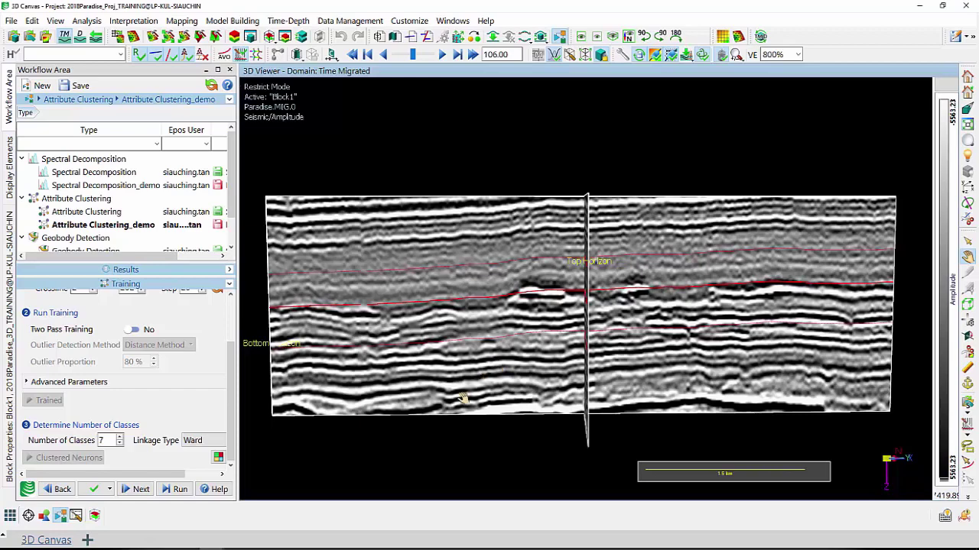
Open, reposition and close the Classification Table, then widen the workflow panel to show Status.
{"action": "left_click", "coordinate": [218, 457]}
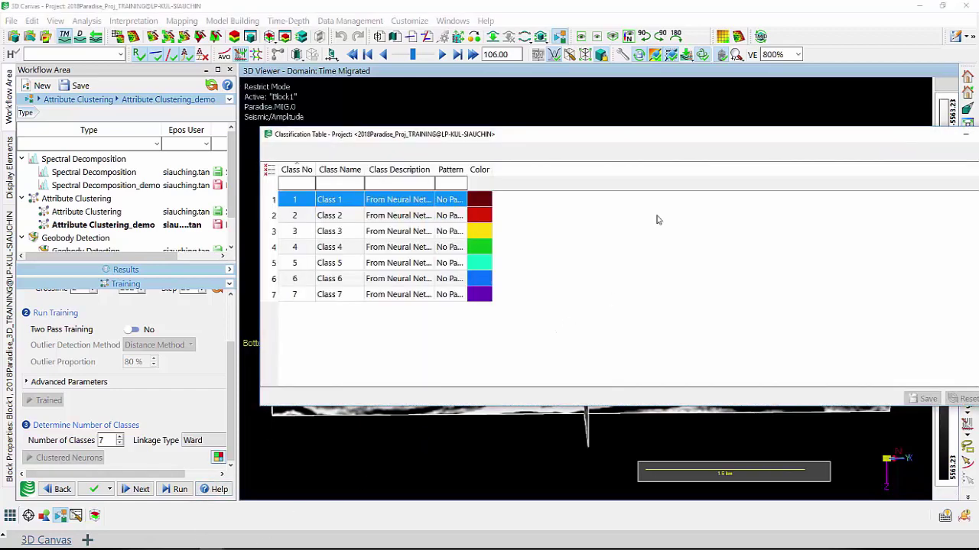
{"action": "left_click_drag", "start_coordinate": [807, 126], "coordinate": [722, 115]}
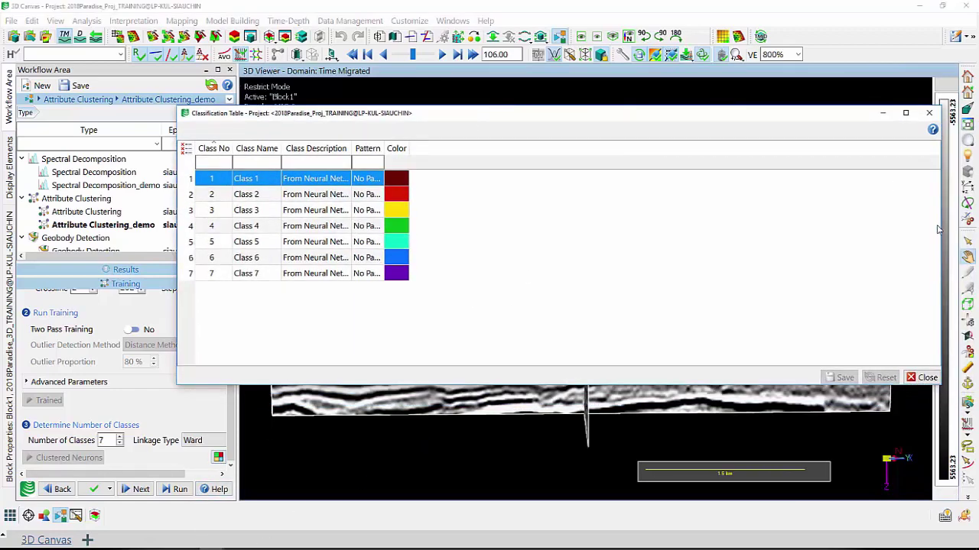
{"action": "left_click_drag", "start_coordinate": [940, 226], "coordinate": [615, 230]}
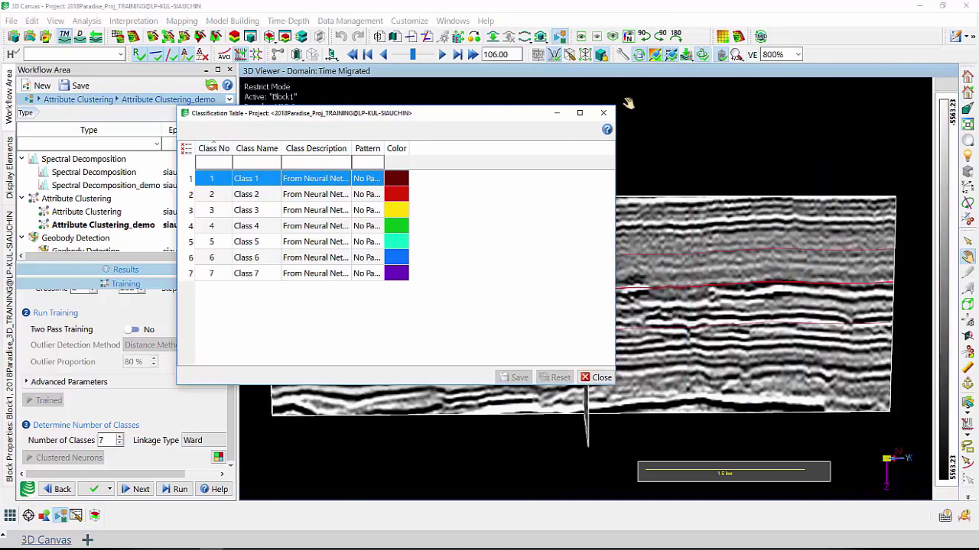
{"action": "left_click", "coordinate": [603, 113]}
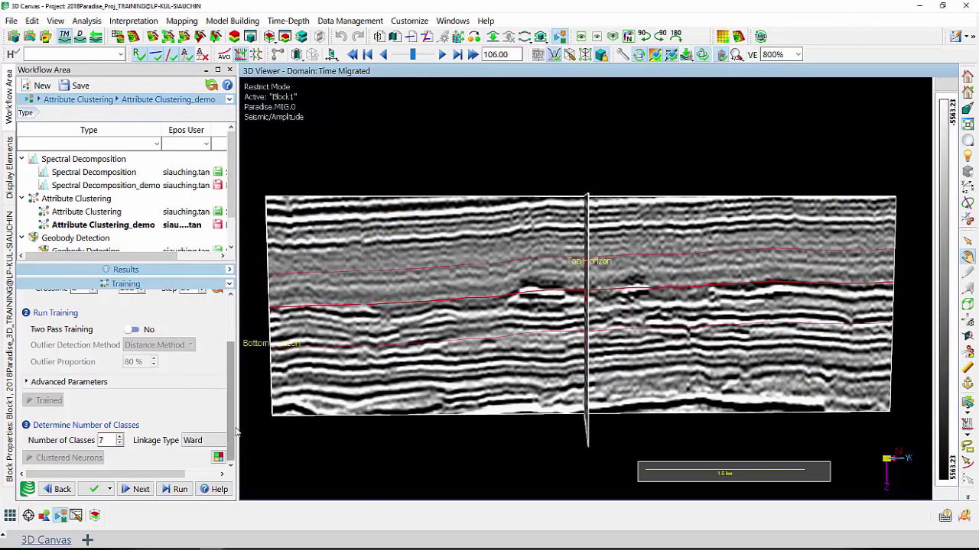
{"action": "left_click_drag", "start_coordinate": [239, 431], "coordinate": [279, 417]}
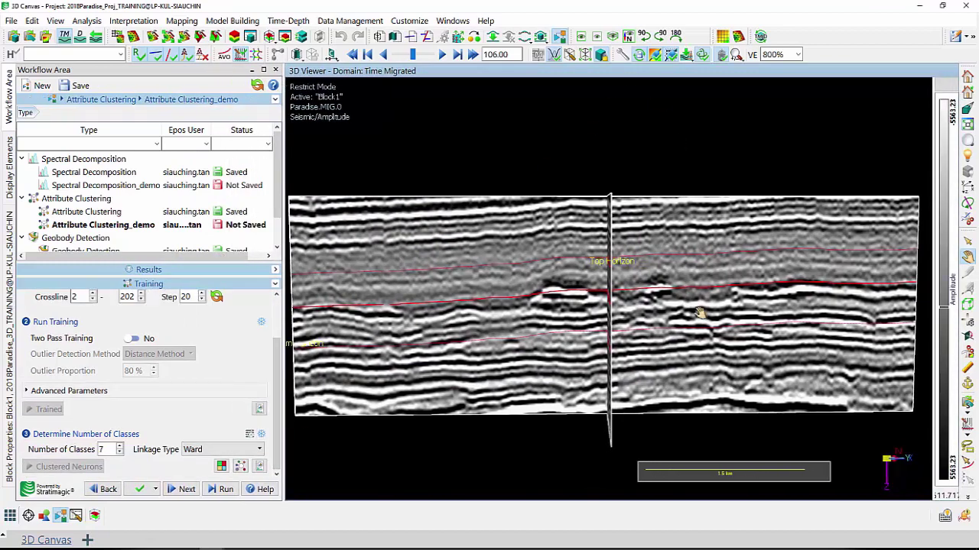
{"action": "scroll", "coordinate": [700, 309], "scroll_direction": "down", "scroll_amount": 1}
{"action": "scroll", "coordinate": [699, 310], "scroll_direction": "down", "scroll_amount": 1}
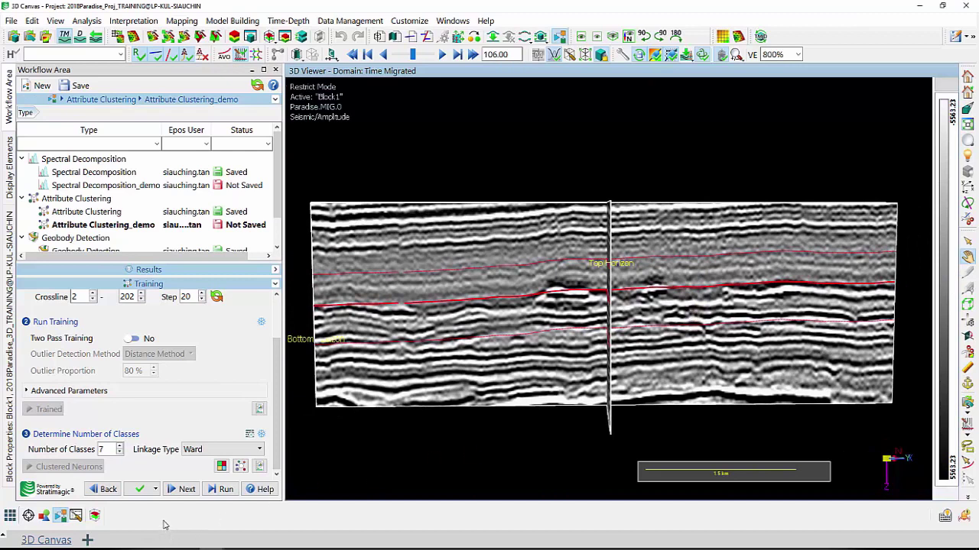
Run the clustering, uncheck Grids in Display Elements, and display Block1 as a Slice.
{"action": "left_click", "coordinate": [225, 490]}
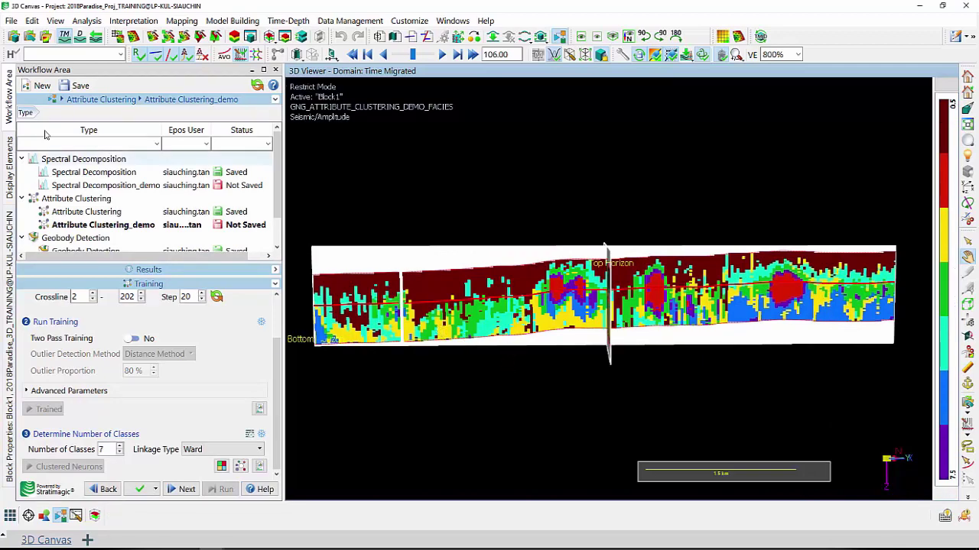
{"action": "left_click", "coordinate": [8, 156]}
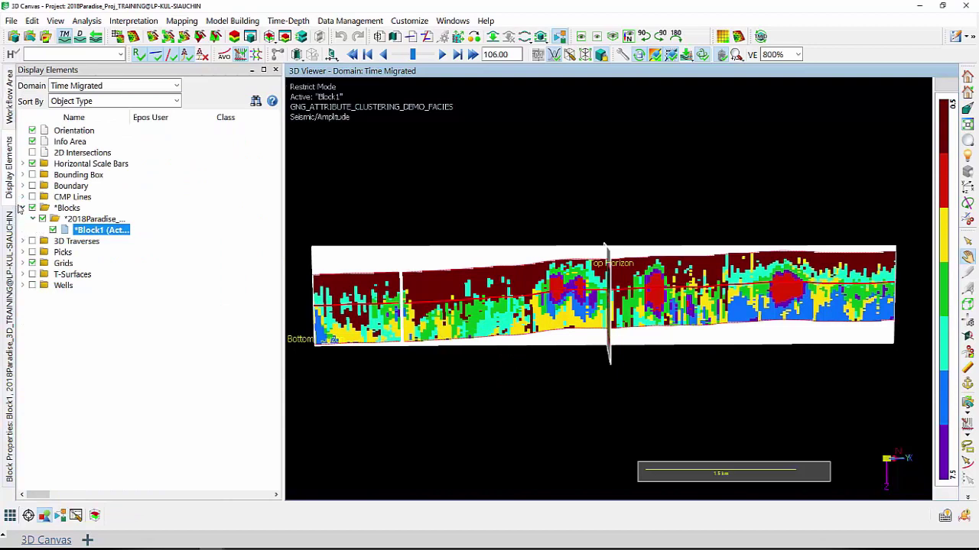
{"action": "left_click", "coordinate": [22, 208]}
{"action": "left_click", "coordinate": [31, 241]}
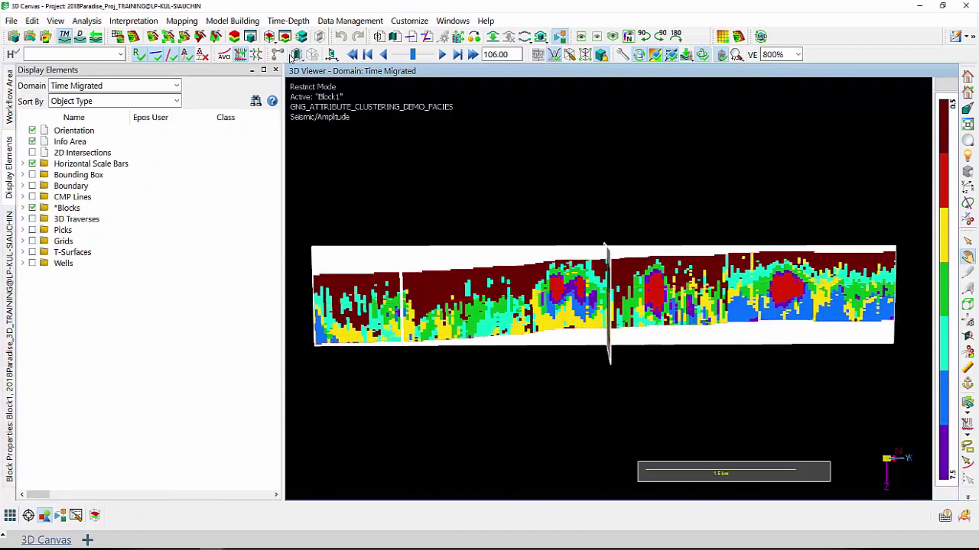
{"action": "left_click", "coordinate": [297, 54]}
{"action": "left_click", "coordinate": [314, 171]}
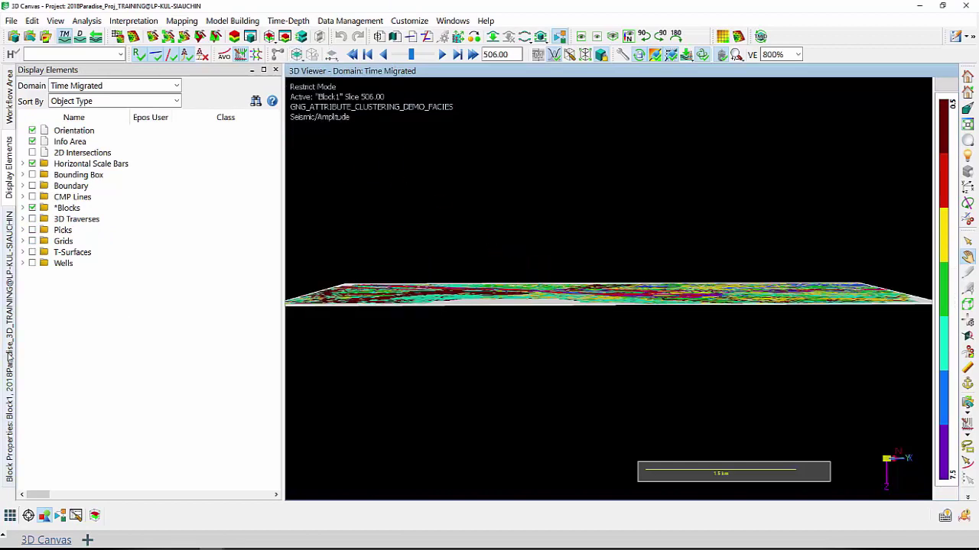
Switch to a top-down map view and step the facies slice back to 490.
{"action": "left_click", "coordinate": [9, 90]}
{"action": "key", "text": "t"}
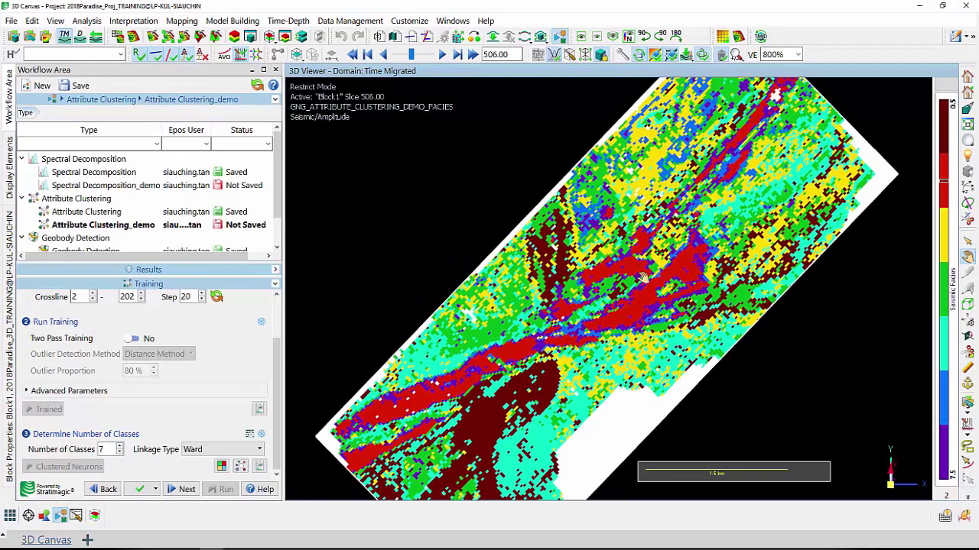
{"action": "scroll", "coordinate": [637, 279], "scroll_direction": "down", "scroll_amount": 2}
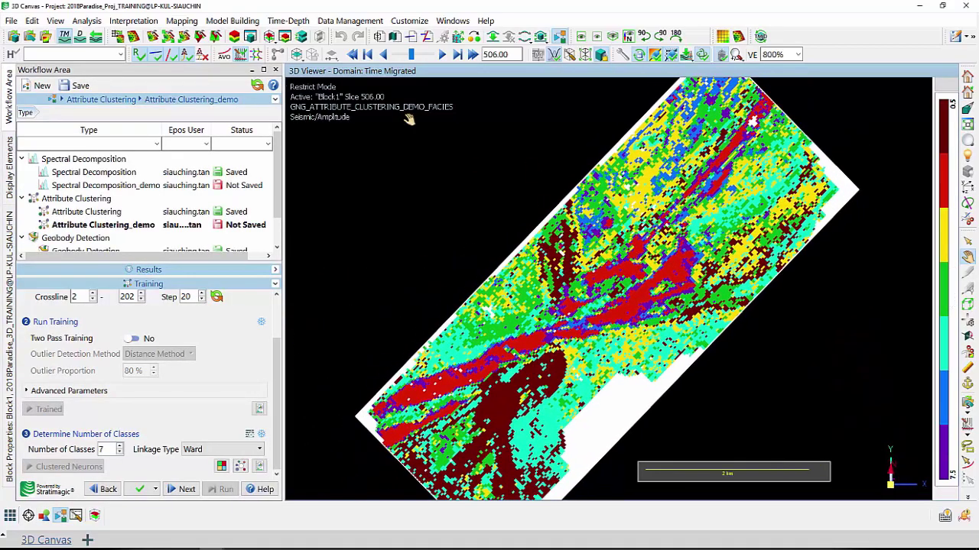
{"action": "left_click", "coordinate": [383, 55]}
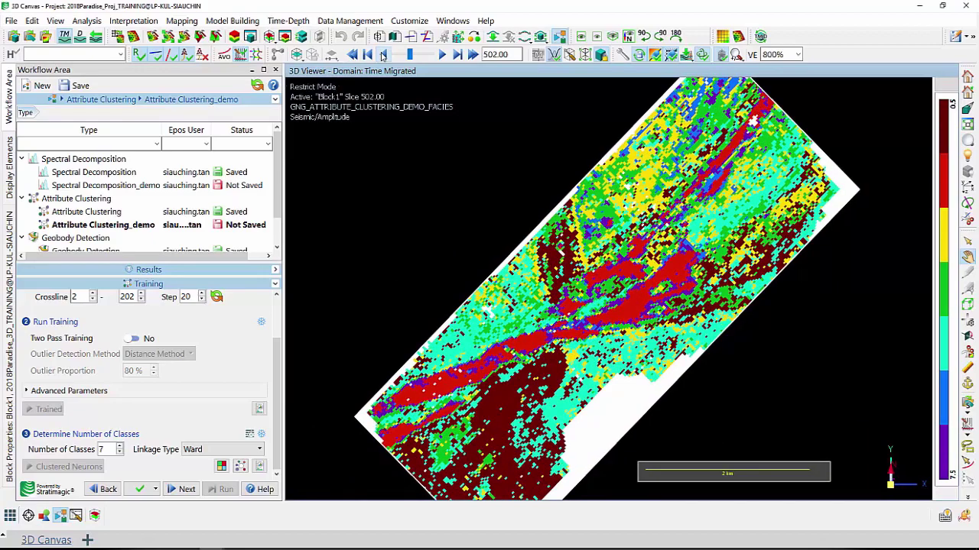
{"action": "left_click", "coordinate": [383, 55]}
{"action": "left_click", "coordinate": [383, 55]}
{"action": "left_click", "coordinate": [383, 55]}
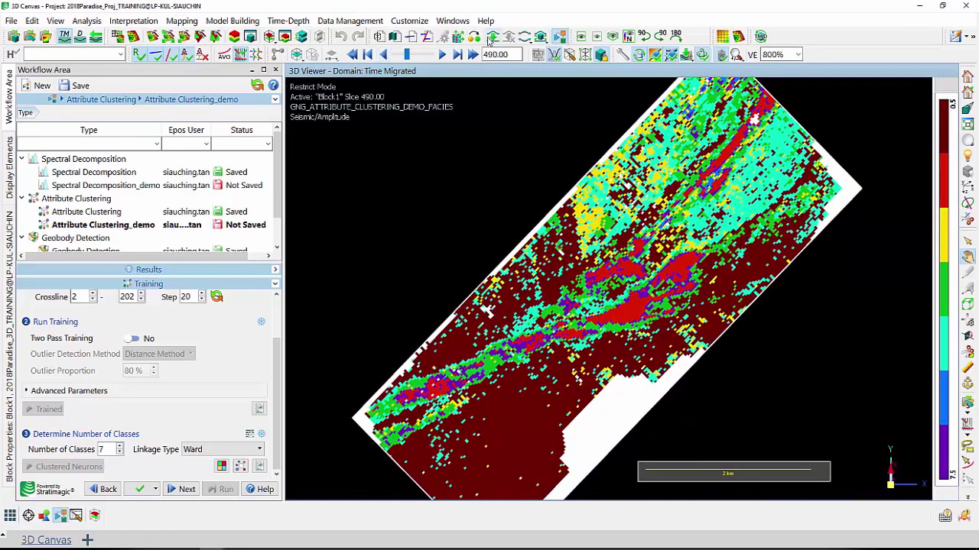
Animate through the facies time slices forward and backward, stopping at slice 512.
{"action": "left_click", "coordinate": [443, 55]}
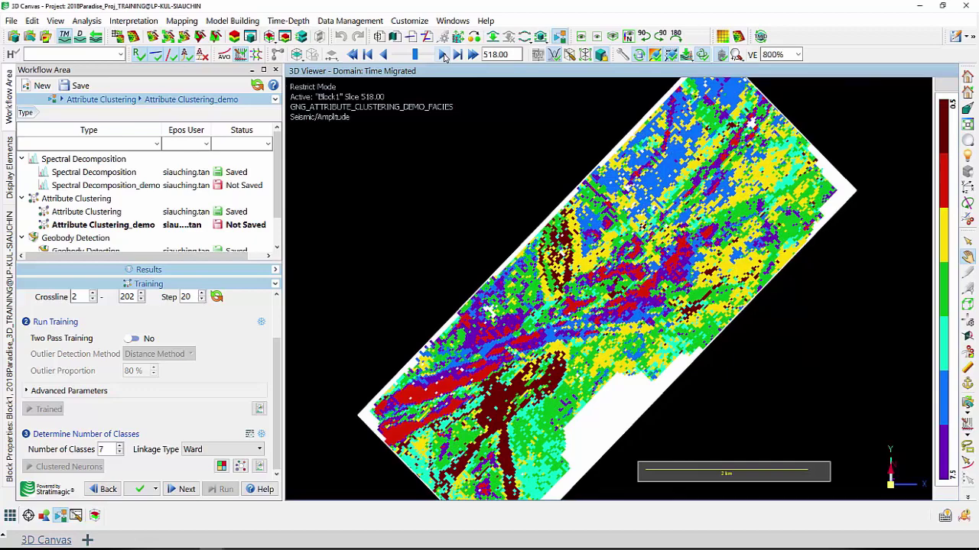
{"action": "left_click", "coordinate": [385, 55]}
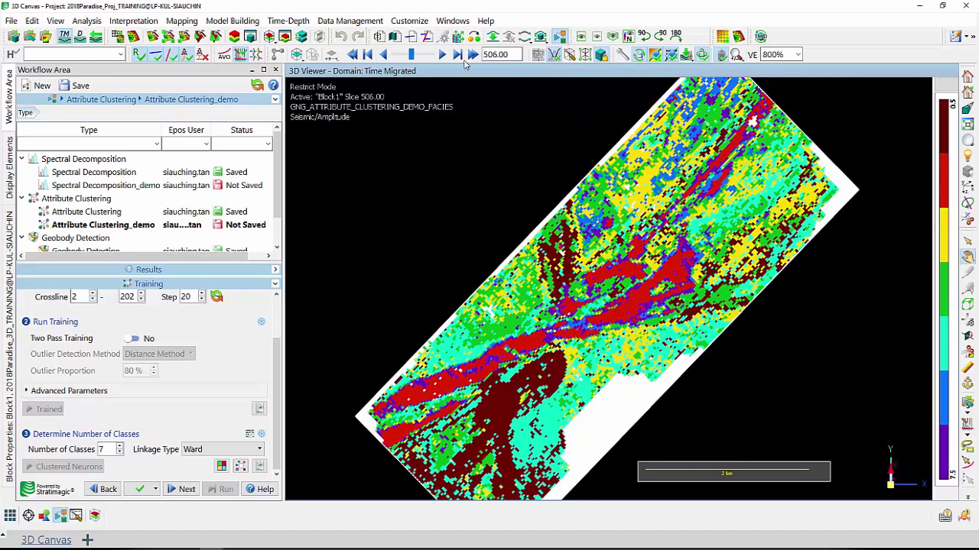
{"action": "left_click", "coordinate": [386, 54]}
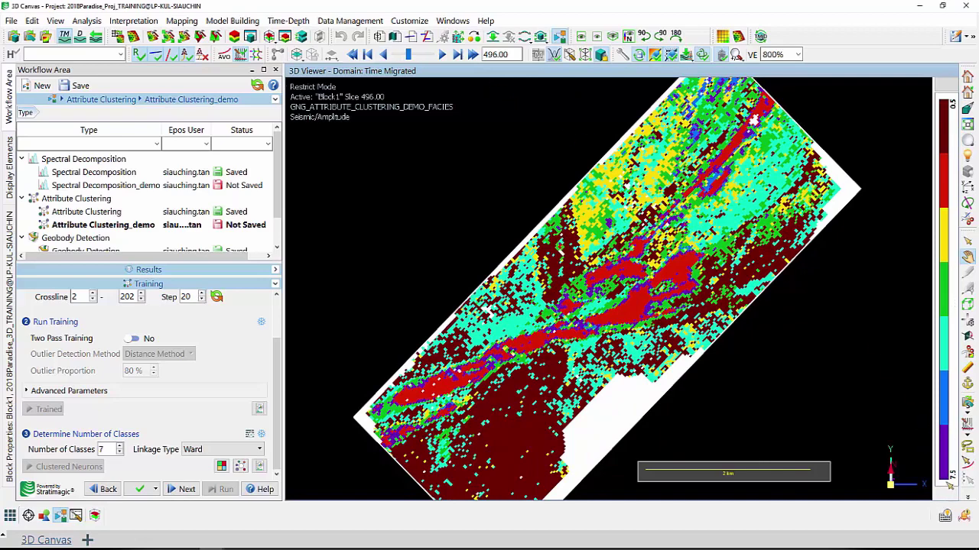
{"action": "left_click", "coordinate": [442, 54]}
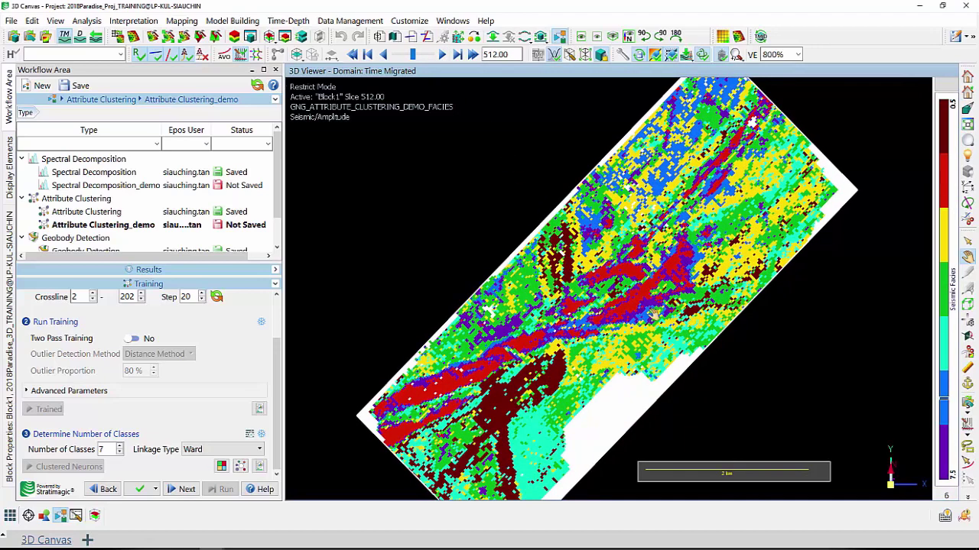
{"action": "scroll", "coordinate": [711, 236], "scroll_direction": "up", "scroll_amount": 2}
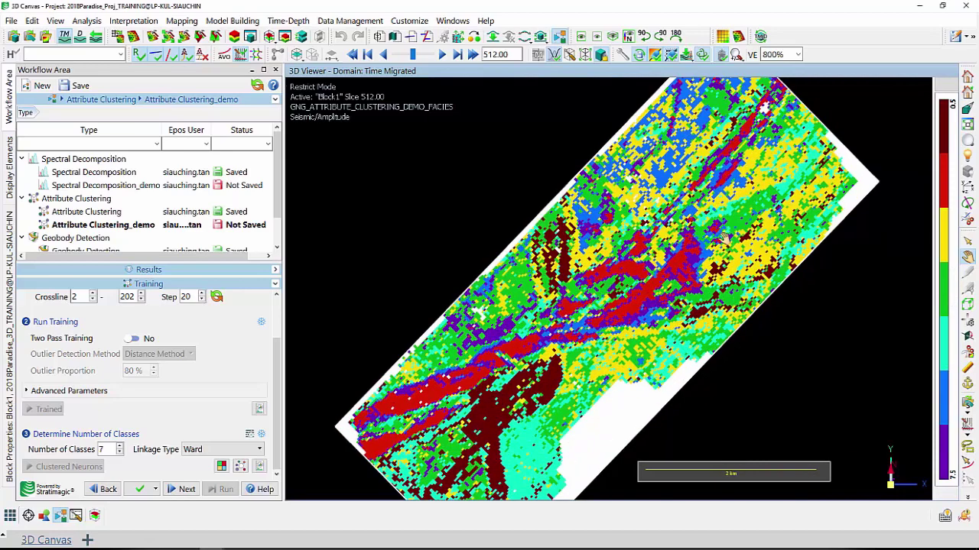
{"action": "scroll", "coordinate": [721, 236], "scroll_direction": "down", "scroll_amount": 1}
{"action": "left_click_drag", "start_coordinate": [724, 238], "coordinate": [698, 244]}
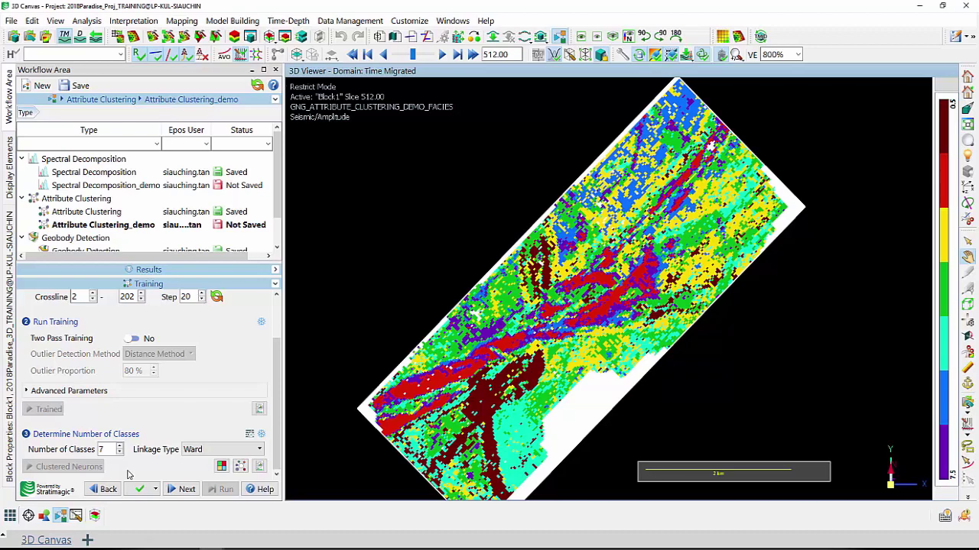
Change the class count to 5 and rerun the Ward clustering.
{"action": "double_click", "coordinate": [104, 450]}
{"action": "type", "text": "5"}
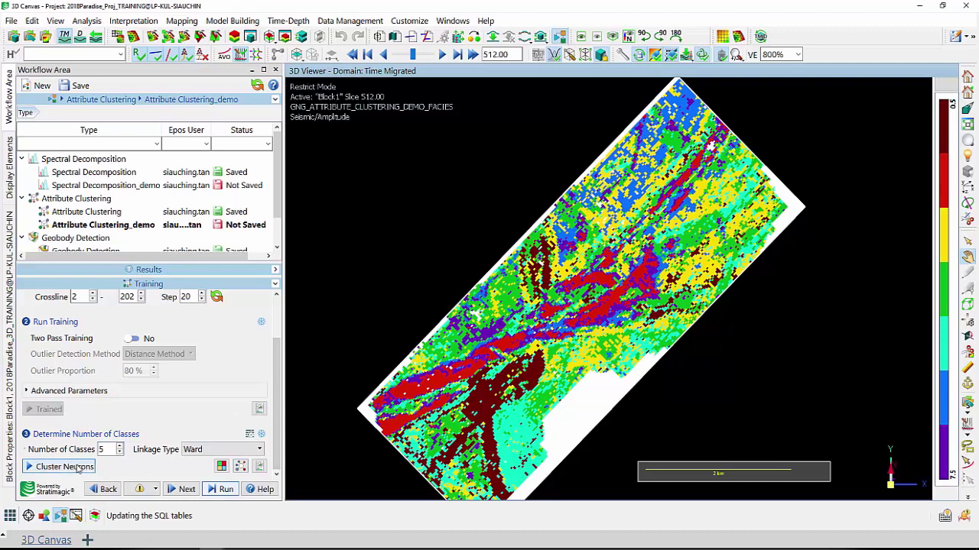
{"action": "left_click", "coordinate": [226, 490]}
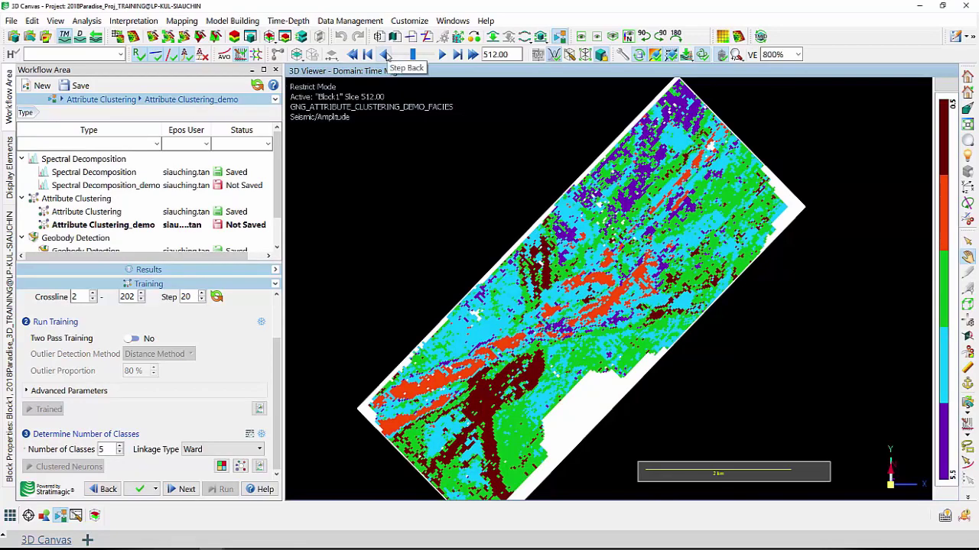
Step the facies map back from slice 512 to slice 488.
{"action": "left_click", "coordinate": [384, 55]}
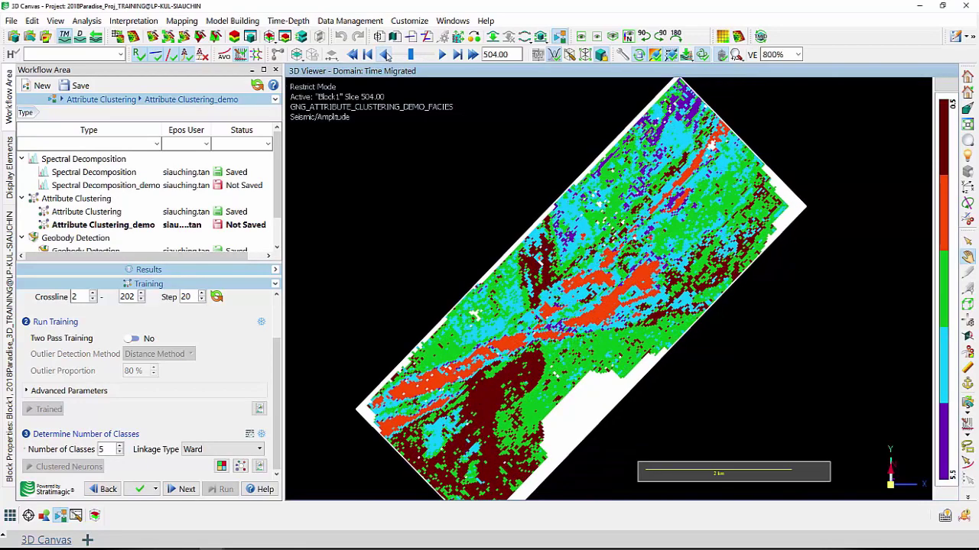
{"action": "left_click", "coordinate": [386, 55]}
{"action": "left_click", "coordinate": [385, 55]}
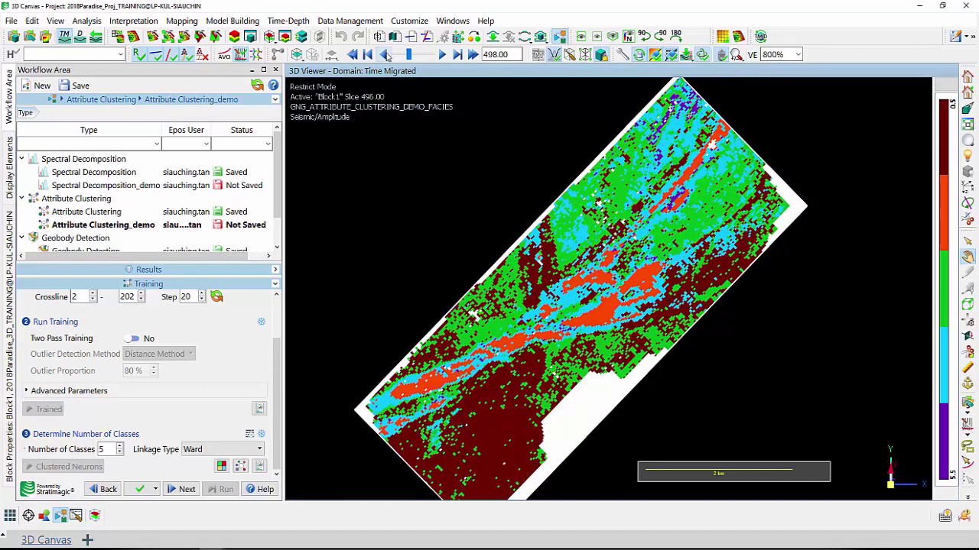
{"action": "left_click", "coordinate": [385, 55]}
{"action": "left_click", "coordinate": [386, 55]}
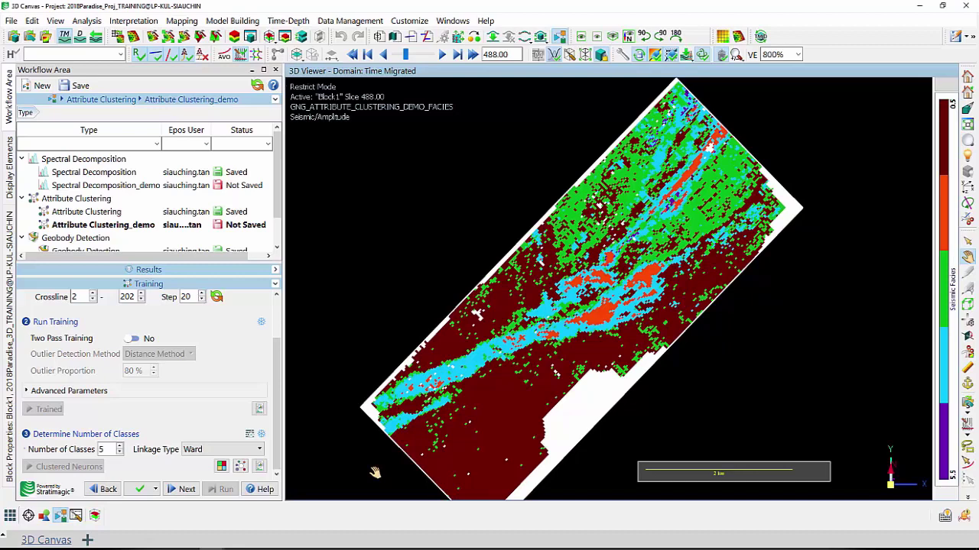
Switch the 5-class facies to Volume Rendering and tilt it obliquely, stopping the cut at 484.
{"action": "left_click", "coordinate": [295, 56]}
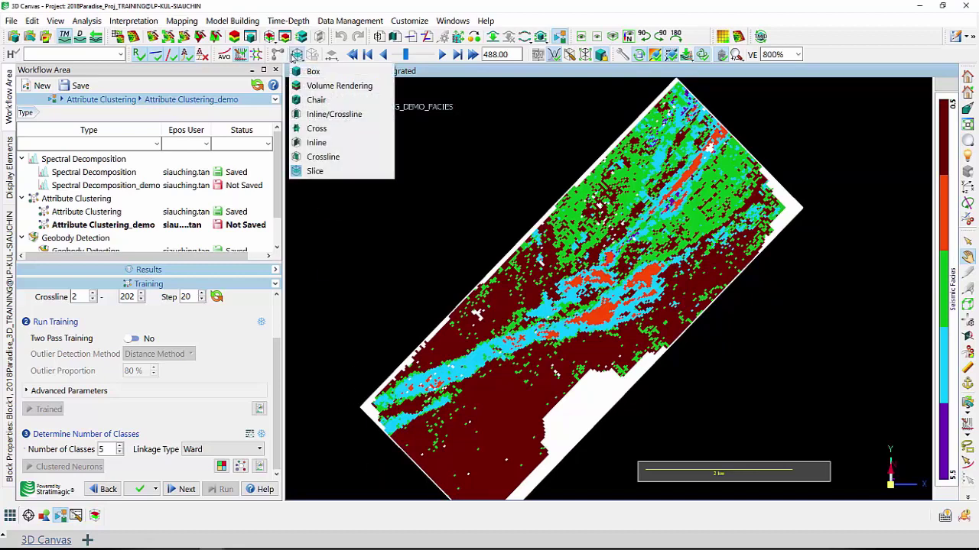
{"action": "left_click", "coordinate": [333, 86]}
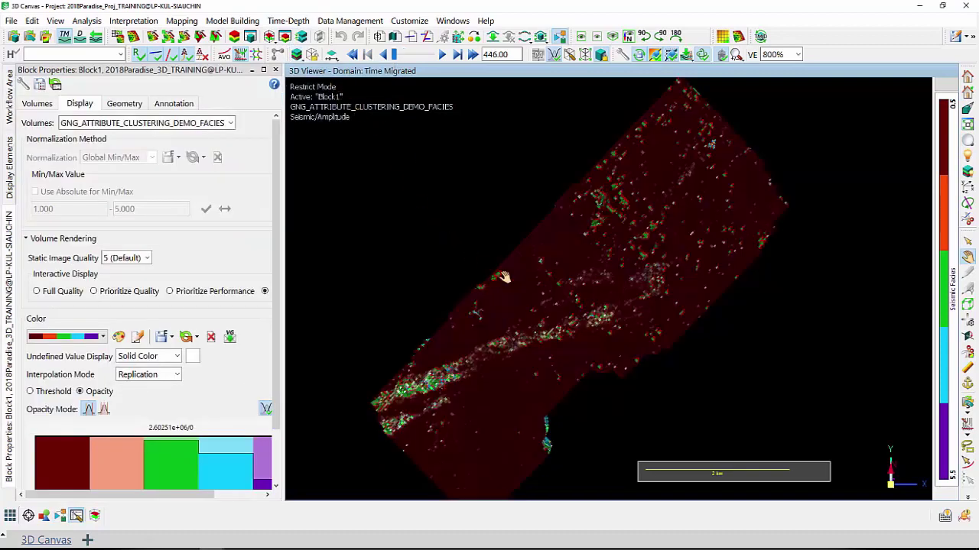
{"action": "left_click_drag", "start_coordinate": [591, 384], "coordinate": [612, 388]}
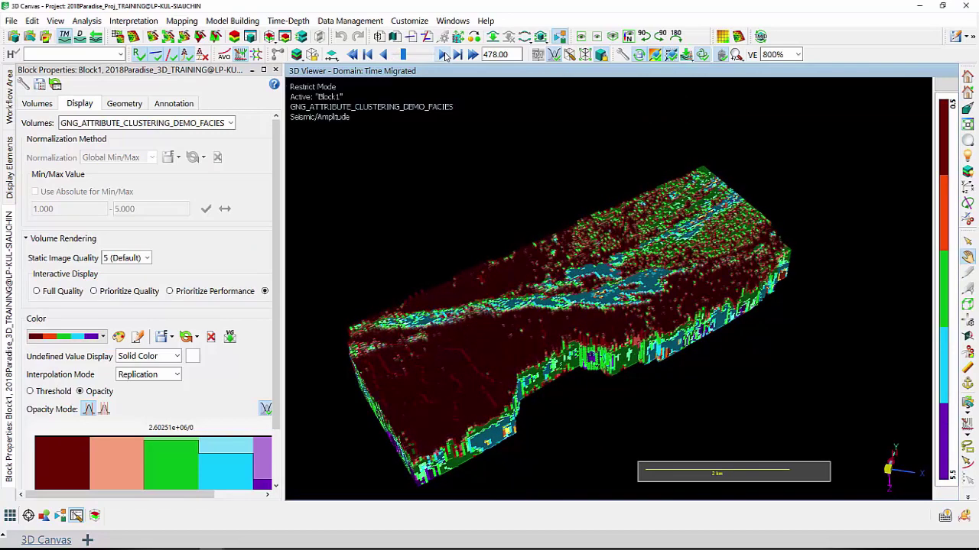
{"action": "left_click", "coordinate": [444, 55]}
{"action": "left_click_drag", "start_coordinate": [594, 382], "coordinate": [601, 393]}
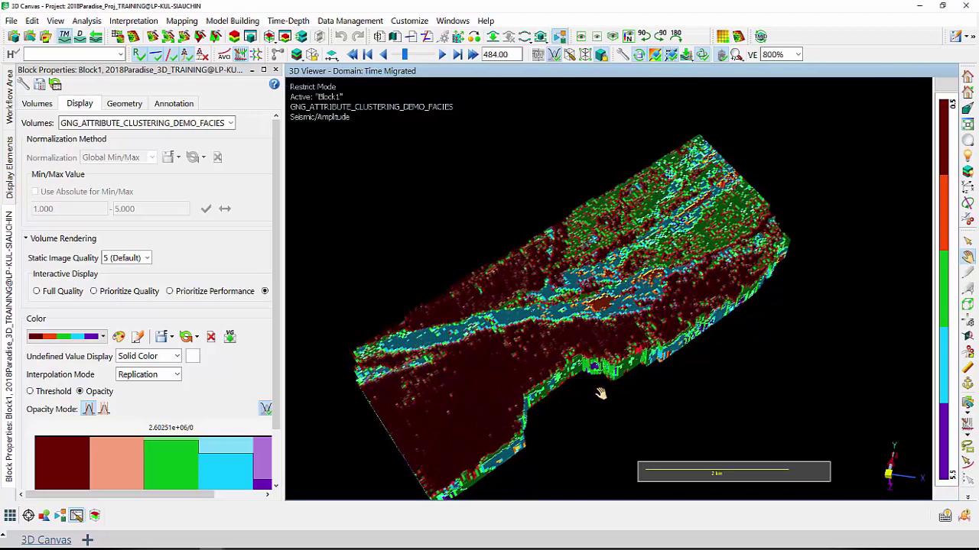
{"action": "left_click_drag", "start_coordinate": [678, 328], "coordinate": [572, 343]}
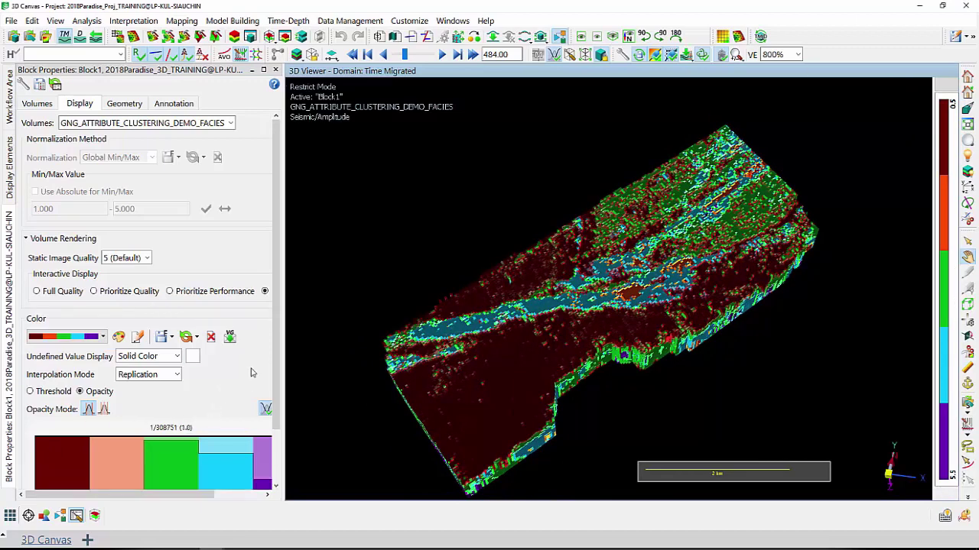
{"action": "scroll", "coordinate": [280, 379], "scroll_direction": "down", "scroll_amount": 2}
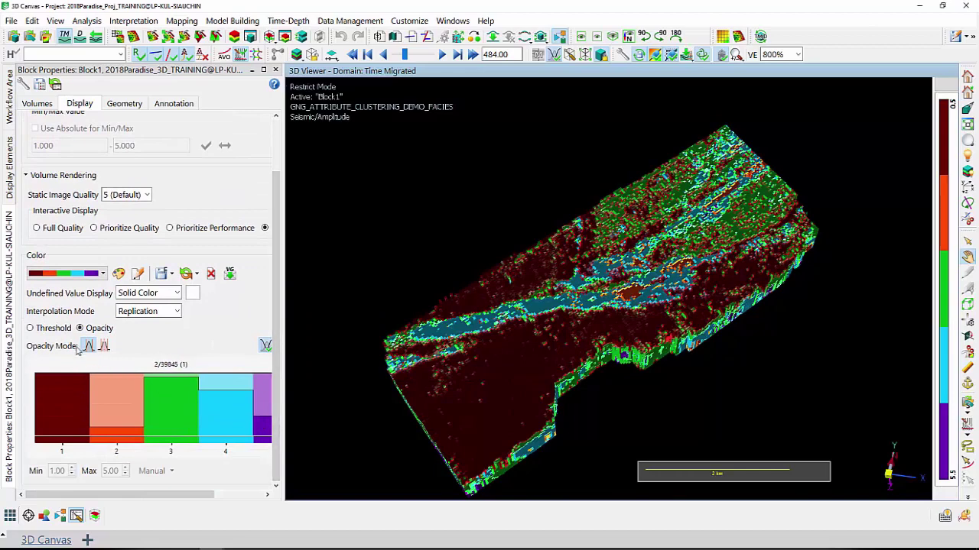
Threshold the facies volume rendering at minimum 2.00 to hide class 1.
{"action": "left_click", "coordinate": [31, 328]}
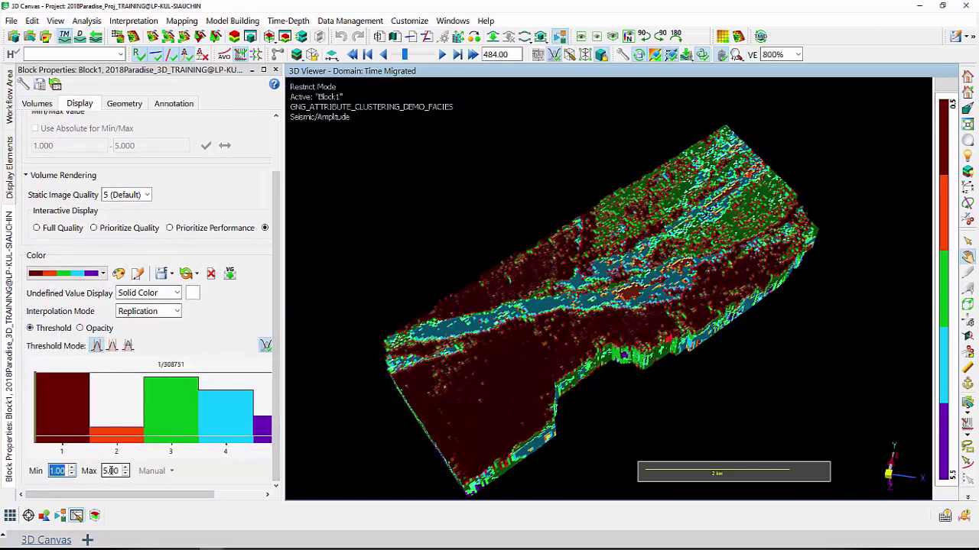
{"action": "type", "text": "2"}
{"action": "key", "text": "Return"}
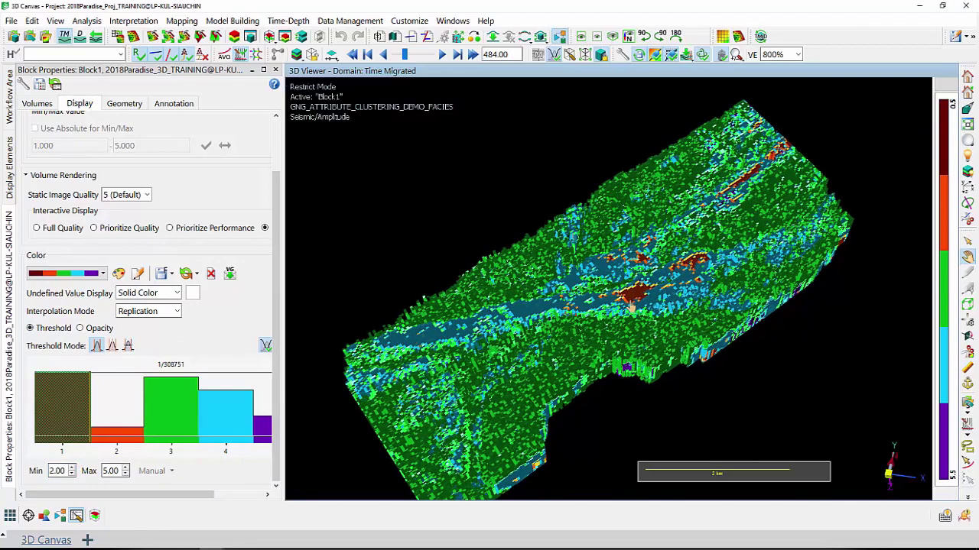
Play the slices forward and back to 490, then widen the properties panel.
{"action": "left_click", "coordinate": [443, 55]}
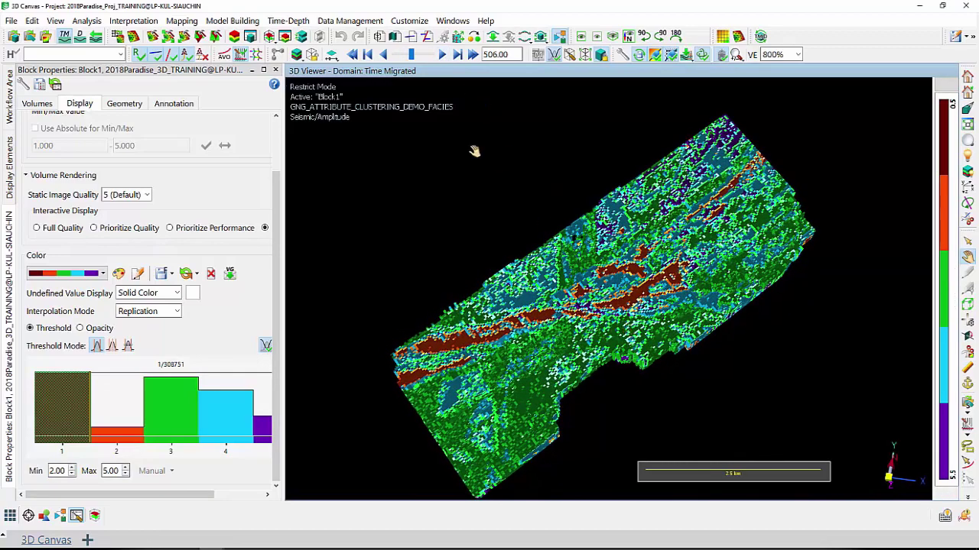
{"action": "left_click", "coordinate": [444, 55]}
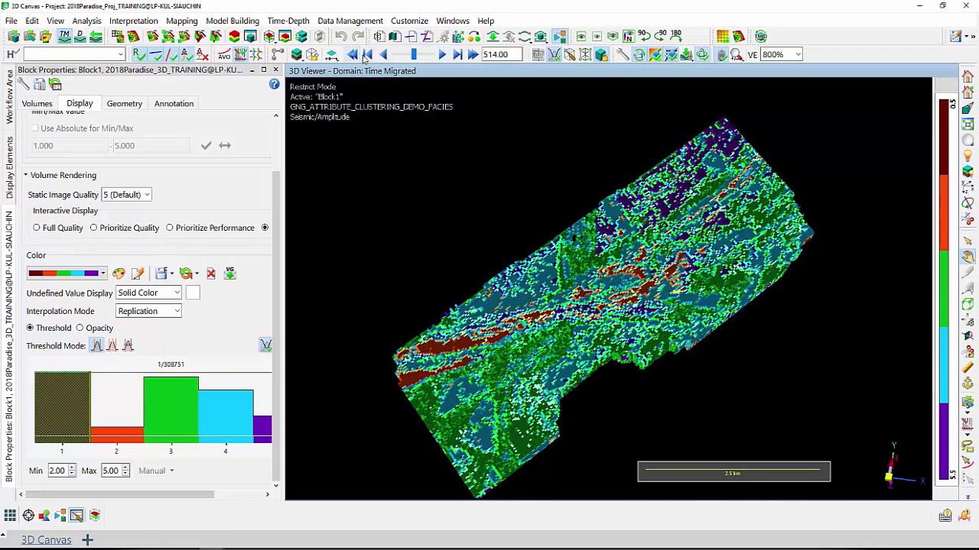
{"action": "left_click", "coordinate": [386, 54]}
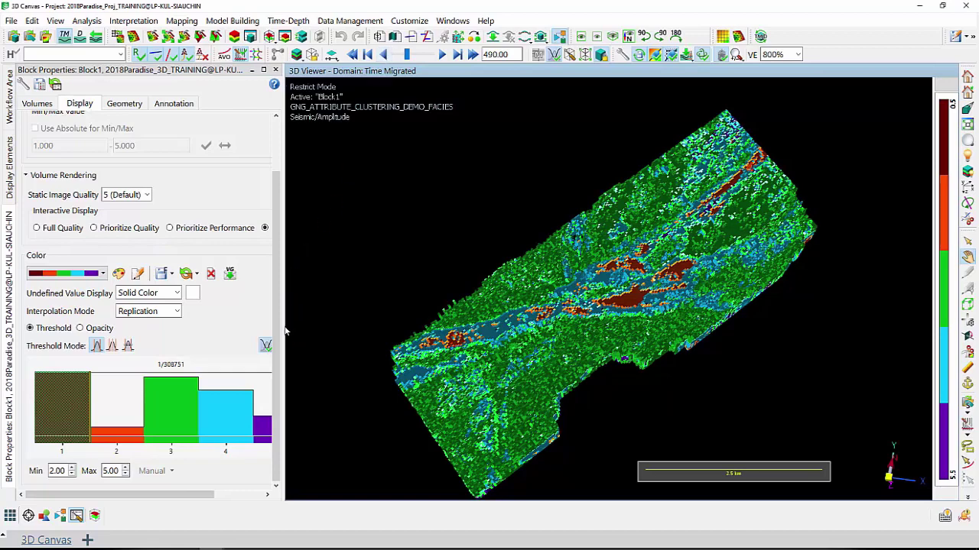
{"action": "left_click_drag", "start_coordinate": [283, 324], "coordinate": [346, 325]}
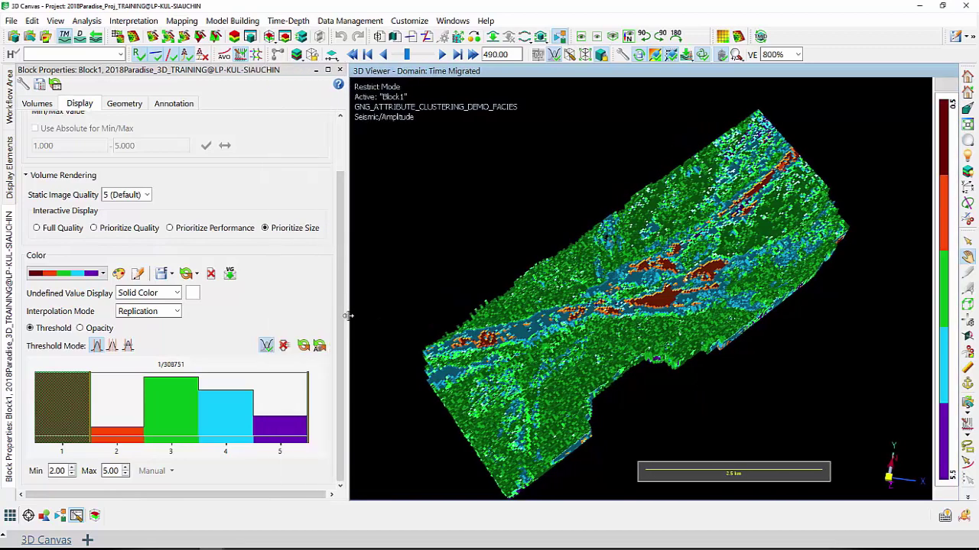
In Opacity mode, make the green facies class transparent and play through the slices.
{"action": "left_click", "coordinate": [107, 329]}
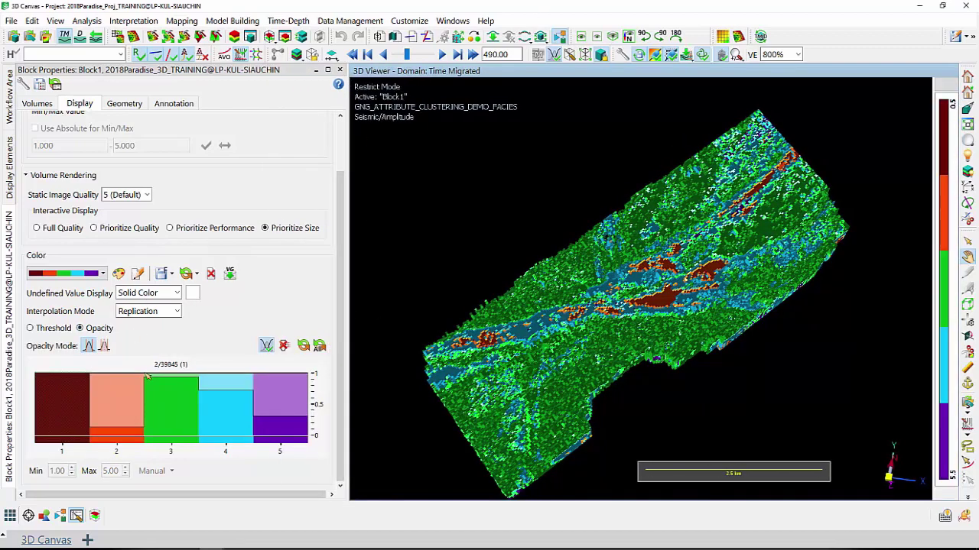
{"action": "mouse_move", "coordinate": [148, 376]}
{"action": "left_mouse_down"}
{"action": "mouse_move", "coordinate": [144, 442]}
{"action": "mouse_move", "coordinate": [200, 454]}
{"action": "left_mouse_up"}
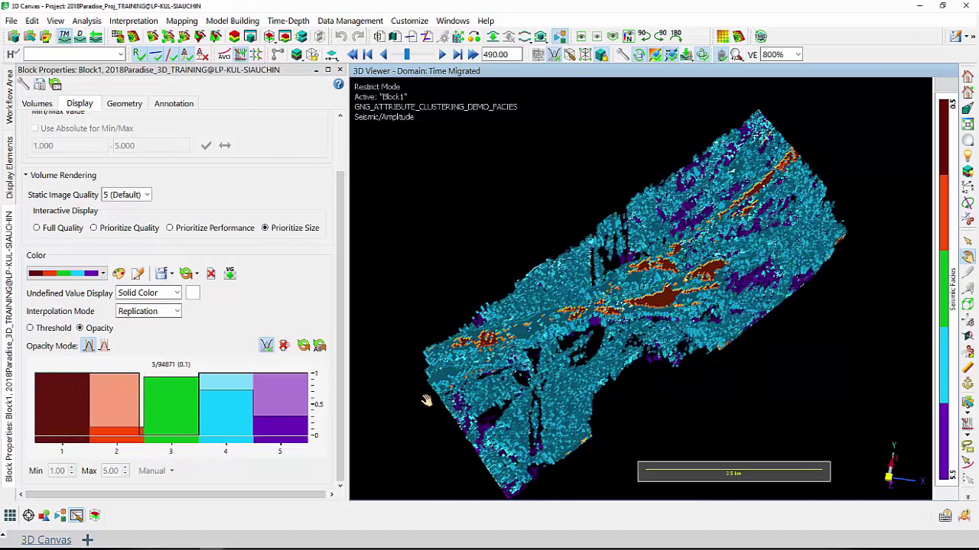
{"action": "left_click_drag", "start_coordinate": [655, 338], "coordinate": [655, 383]}
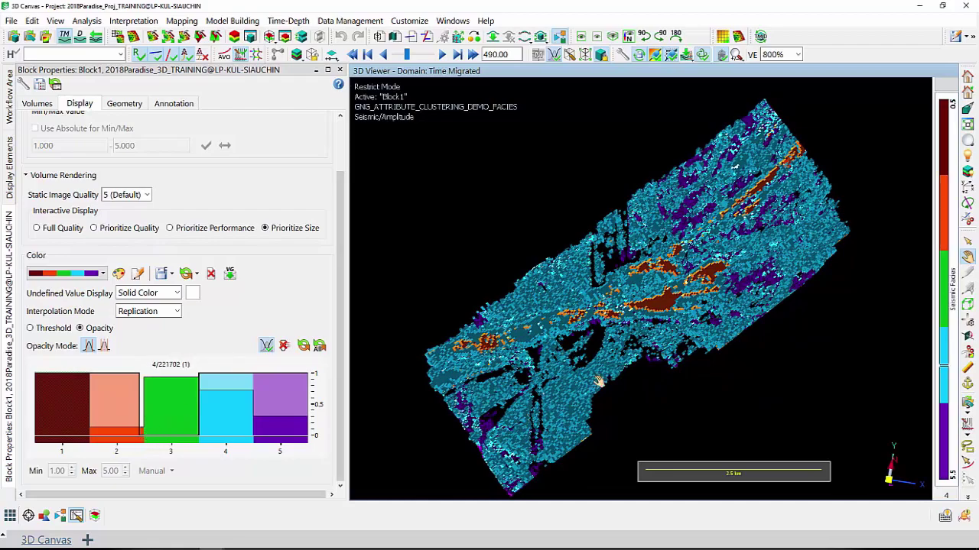
{"action": "left_click_drag", "start_coordinate": [591, 335], "coordinate": [637, 353]}
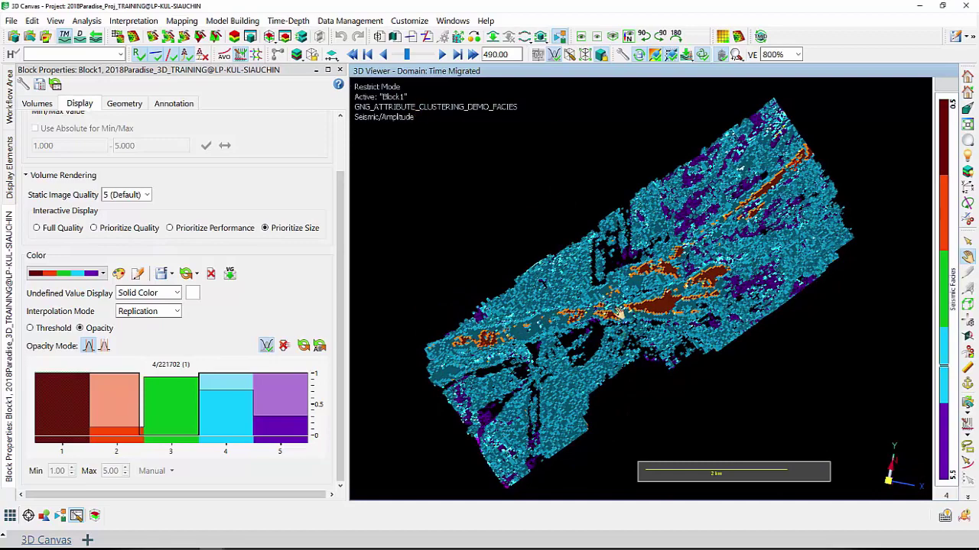
{"action": "left_click_drag", "start_coordinate": [619, 322], "coordinate": [592, 248]}
{"action": "left_click", "coordinate": [441, 55]}
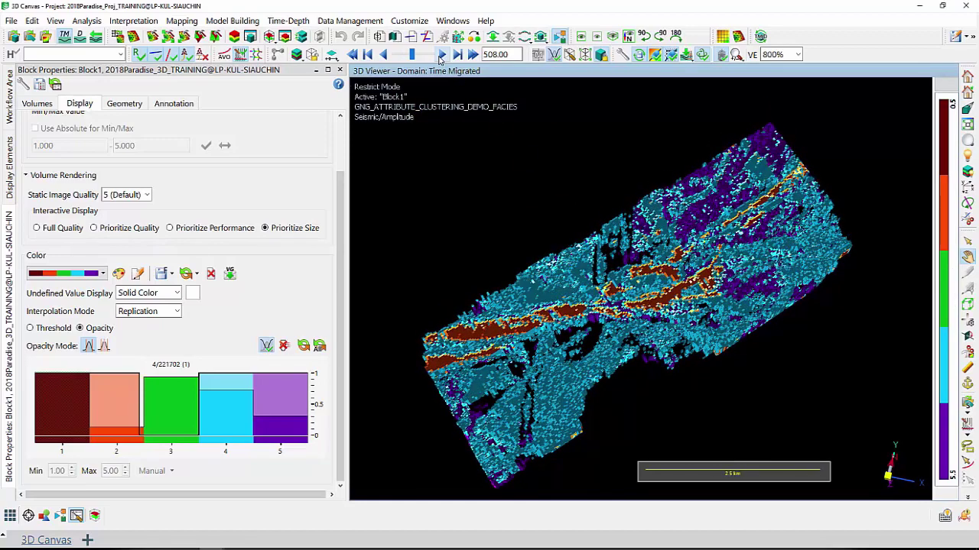
{"action": "left_click", "coordinate": [384, 55]}
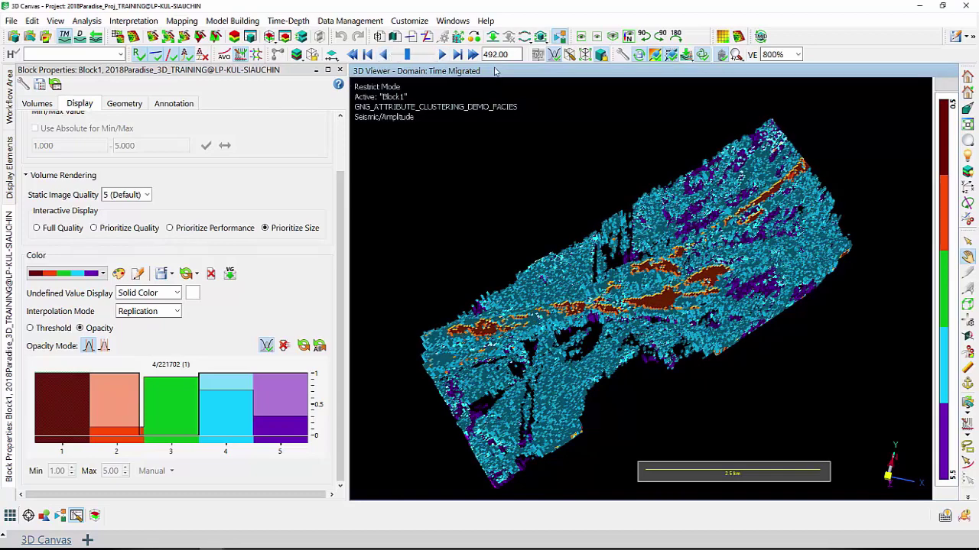
{"action": "left_click", "coordinate": [441, 55]}
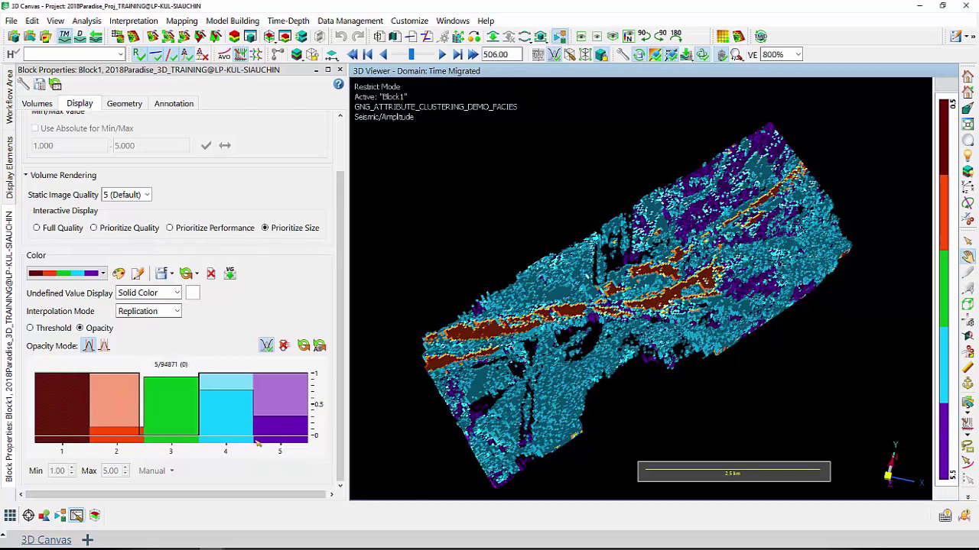
Make the purple facies class transparent and view the volume obliquely at time 492.
{"action": "left_click_drag", "start_coordinate": [257, 444], "coordinate": [309, 436]}
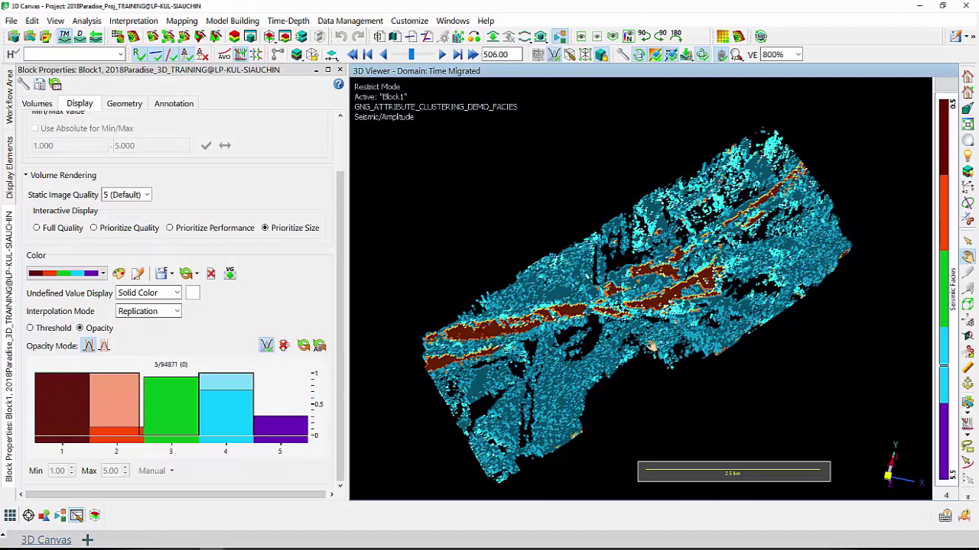
{"action": "left_click_drag", "start_coordinate": [652, 349], "coordinate": [682, 249]}
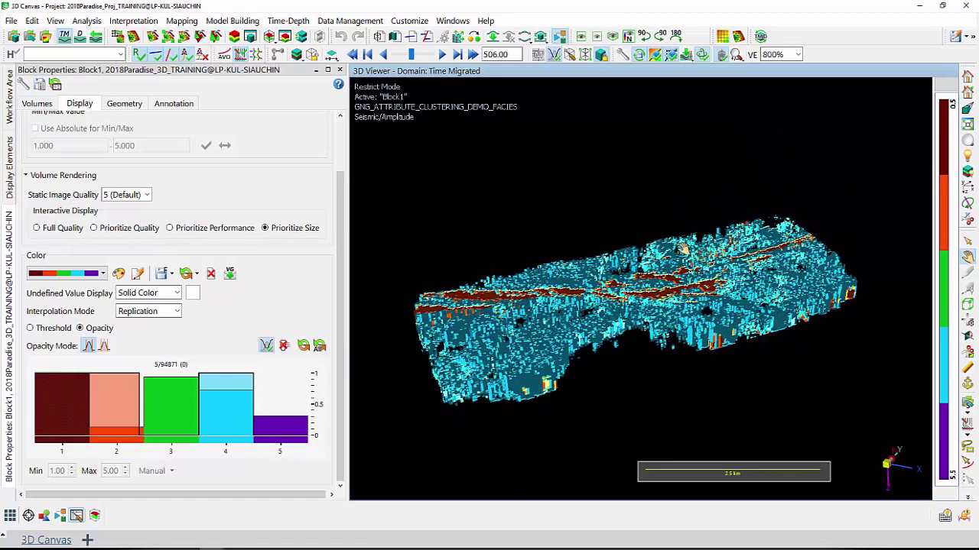
{"action": "left_click", "coordinate": [384, 55]}
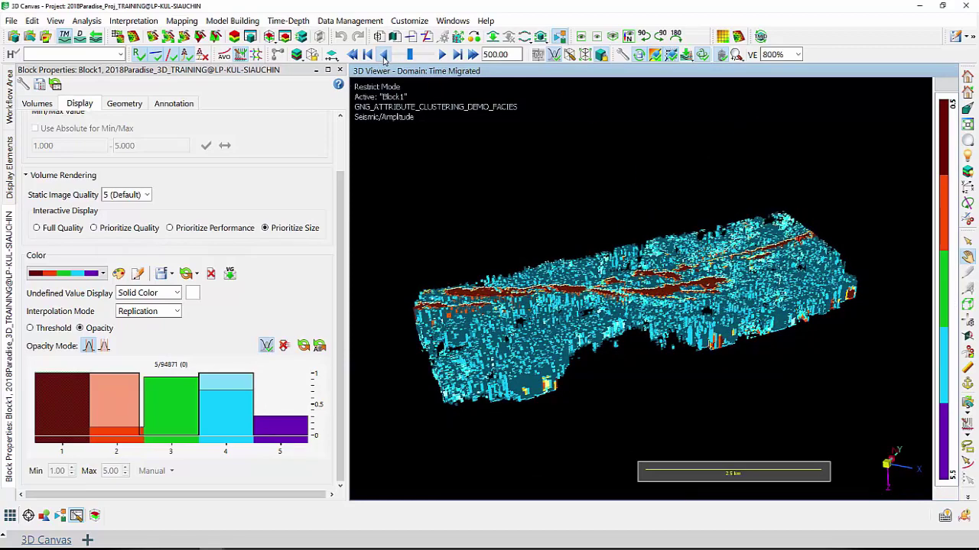
{"action": "left_click_drag", "start_coordinate": [745, 248], "coordinate": [637, 306]}
{"action": "scroll", "coordinate": [650, 312], "scroll_direction": "up", "scroll_amount": 2}
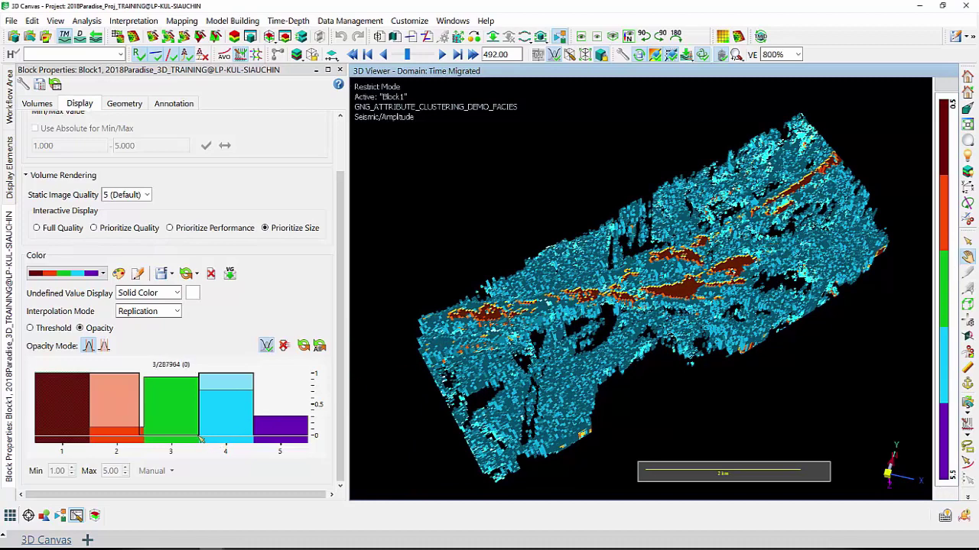
Make the cyan class transparent and set facies class 2 to full opacity.
{"action": "left_click_drag", "start_coordinate": [200, 442], "coordinate": [271, 452]}
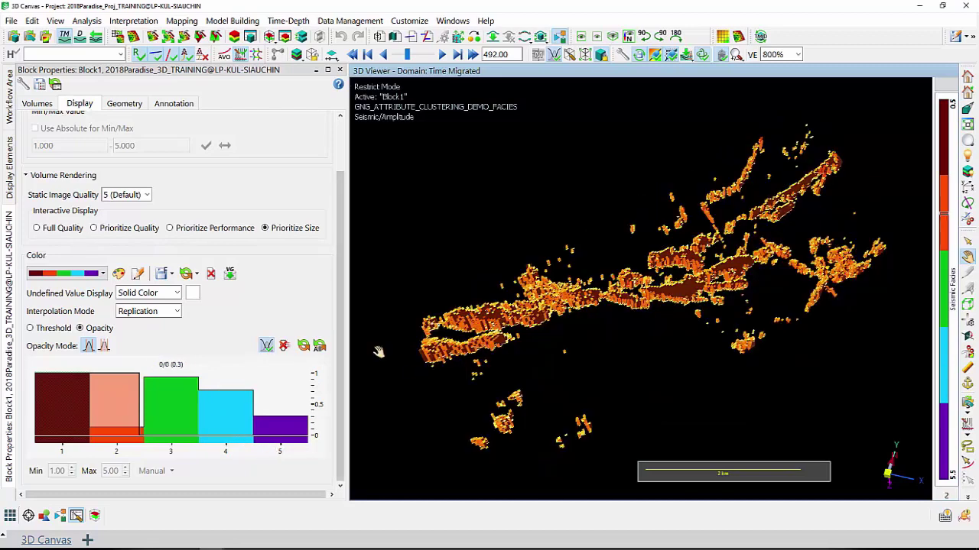
{"action": "mouse_move", "coordinate": [142, 438]}
{"action": "left_mouse_down"}
{"action": "mouse_move", "coordinate": [155, 390]}
{"action": "mouse_move", "coordinate": [149, 372]}
{"action": "mouse_move", "coordinate": [138, 373]}
{"action": "mouse_move", "coordinate": [151, 373]}
{"action": "mouse_move", "coordinate": [149, 462]}
{"action": "mouse_move", "coordinate": [164, 470]}
{"action": "left_mouse_up"}
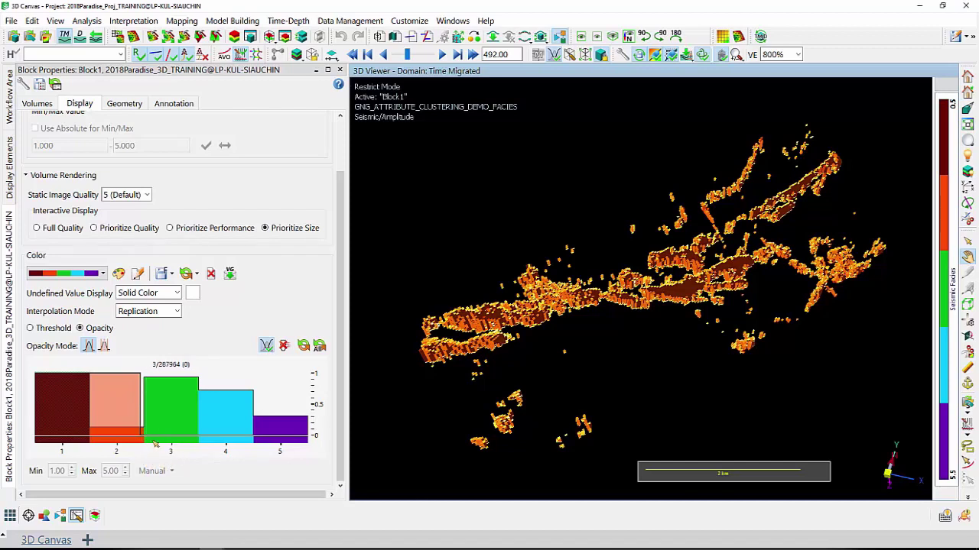
{"action": "mouse_move", "coordinate": [143, 434]}
{"action": "left_mouse_down"}
{"action": "mouse_move", "coordinate": [139, 375]}
{"action": "mouse_move", "coordinate": [153, 373]}
{"action": "left_mouse_up"}
{"action": "left_click_drag", "start_coordinate": [605, 287], "coordinate": [720, 360]}
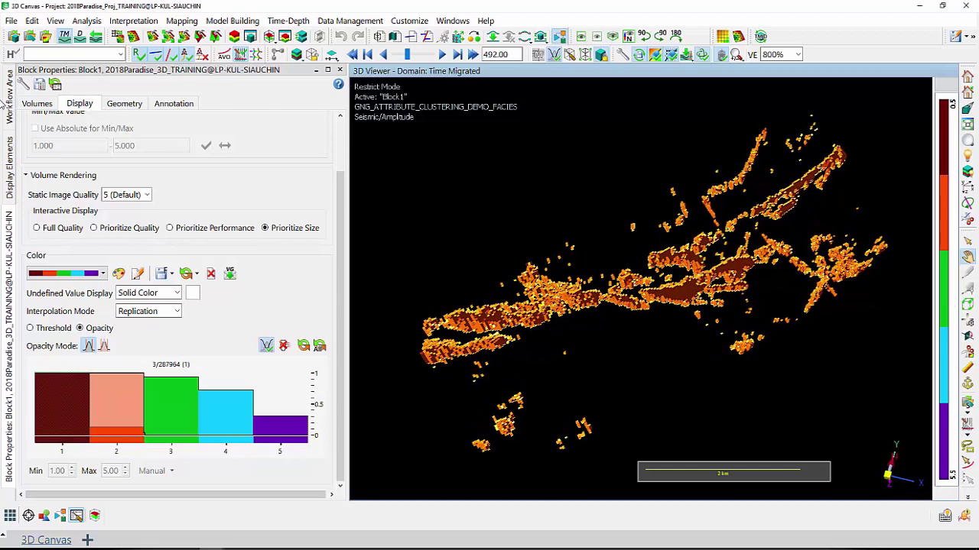
Show Block2's Paradise.MIG.0 seismic as a time slice through the geobodies.
{"action": "left_click", "coordinate": [10, 186]}
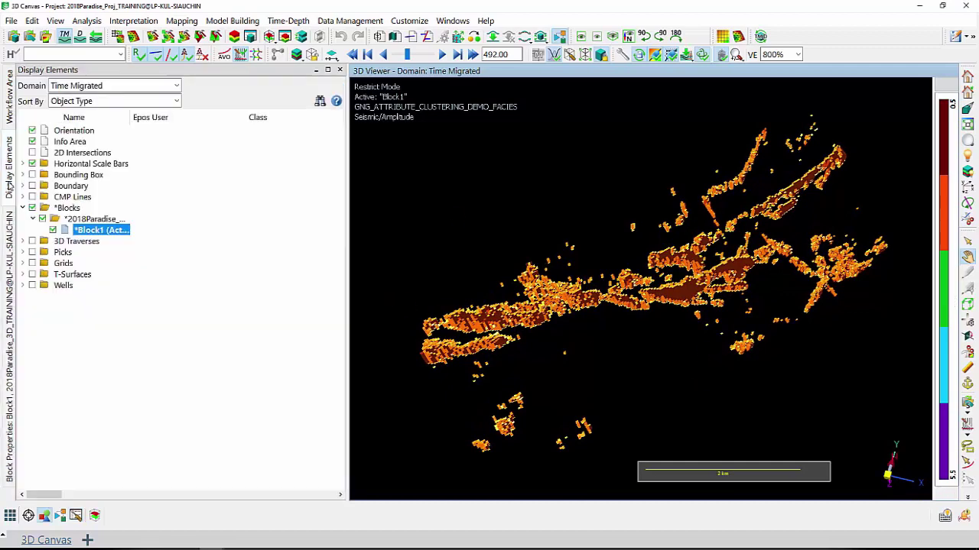
{"action": "left_click", "coordinate": [67, 208]}
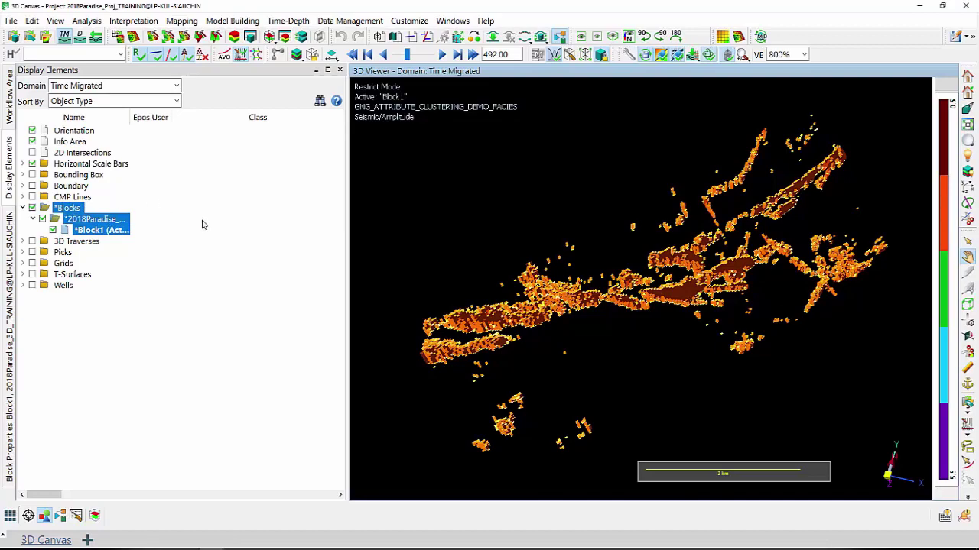
{"action": "mouse_move", "coordinate": [659, 291]}
{"action": "left_mouse_down"}
{"action": "mouse_move", "coordinate": [672, 289]}
{"action": "mouse_move", "coordinate": [654, 275]}
{"action": "left_mouse_up"}
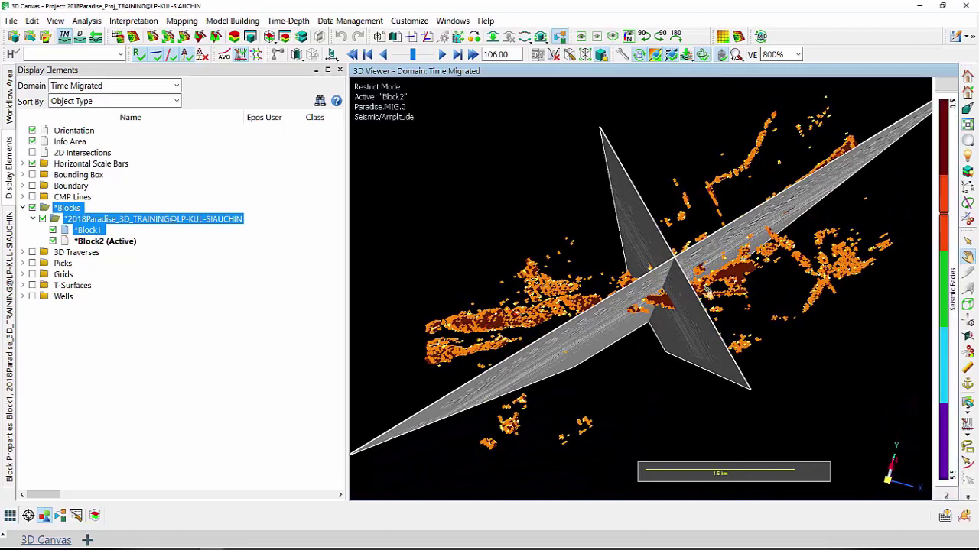
{"action": "left_click", "coordinate": [130, 243]}
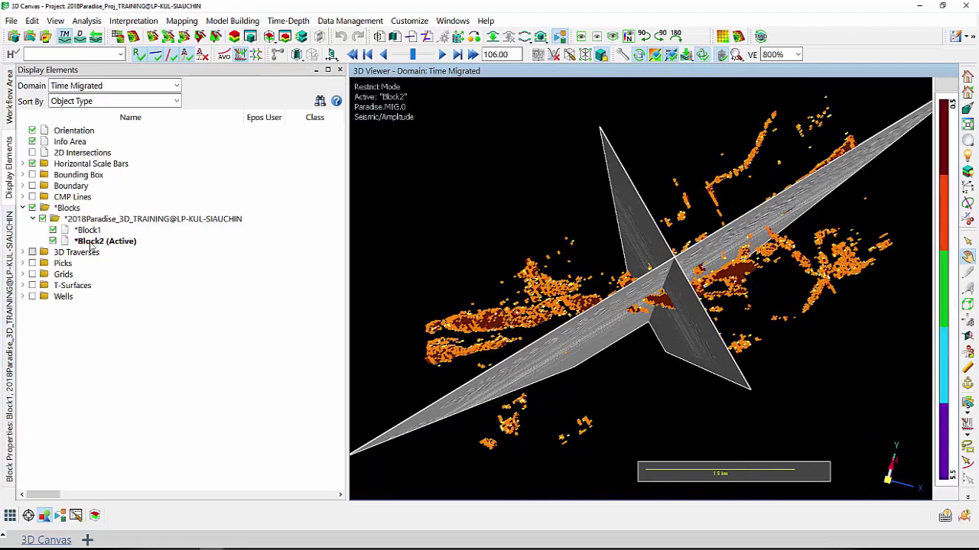
{"action": "left_click", "coordinate": [92, 243]}
{"action": "left_click", "coordinate": [311, 55]}
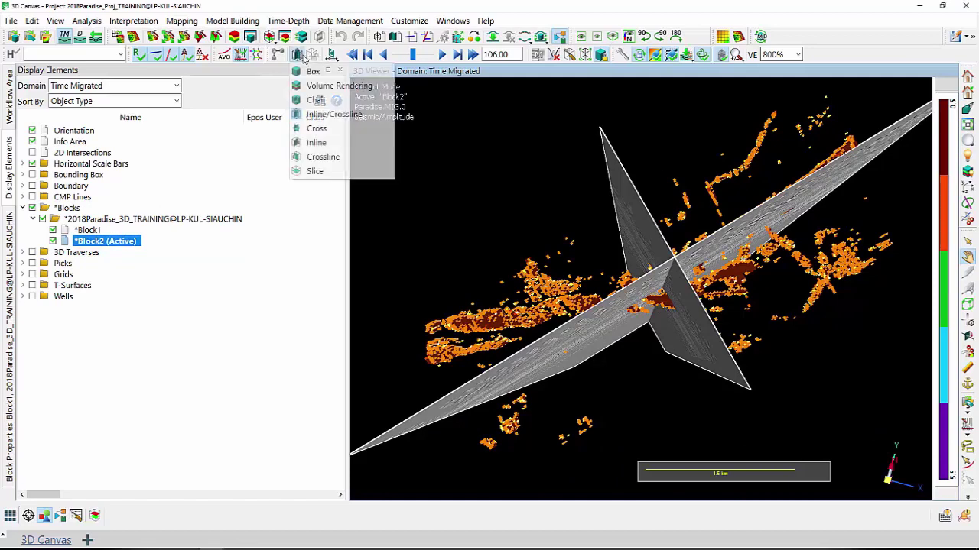
{"action": "left_click", "coordinate": [317, 172]}
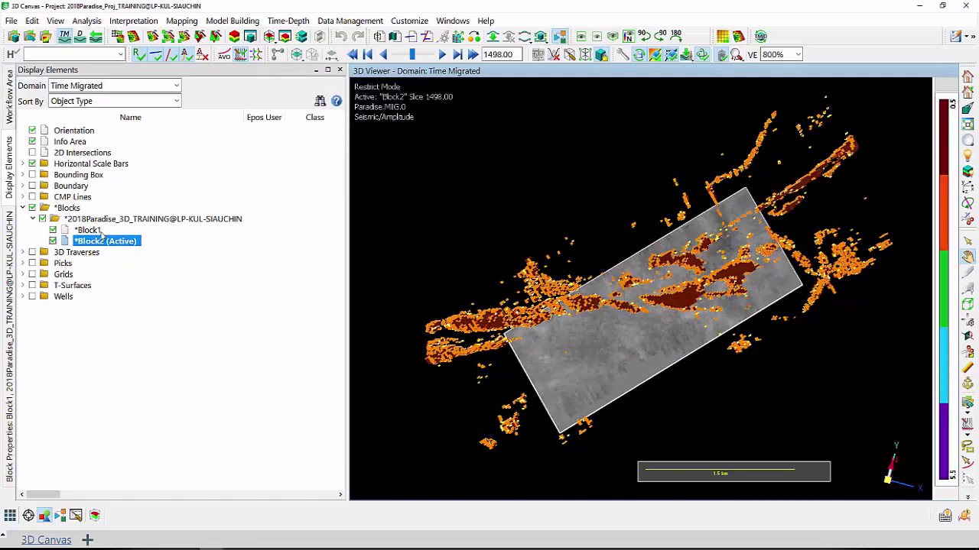
{"action": "left_click_drag", "start_coordinate": [555, 219], "coordinate": [730, 228]}
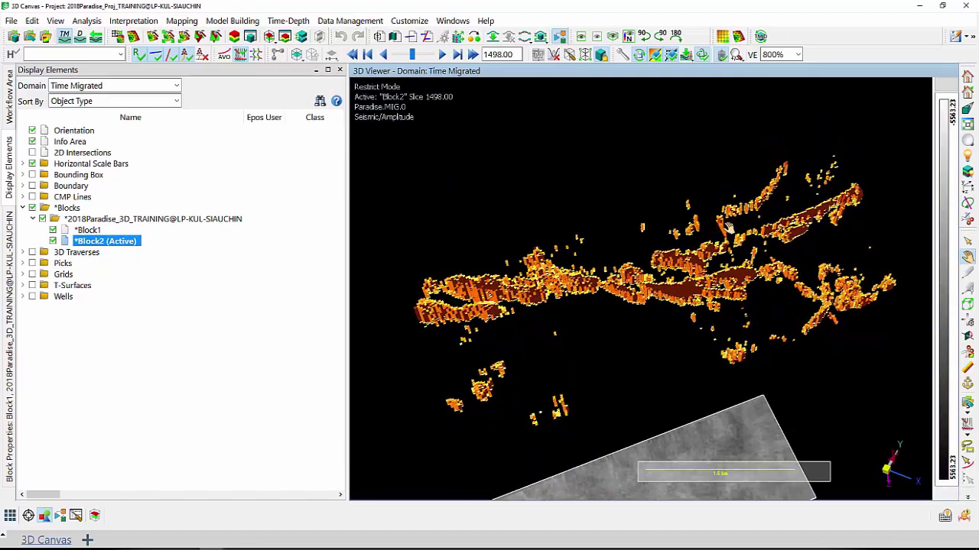
Bring up the Volumes list in Block2's properties.
{"action": "left_click", "coordinate": [968, 323]}
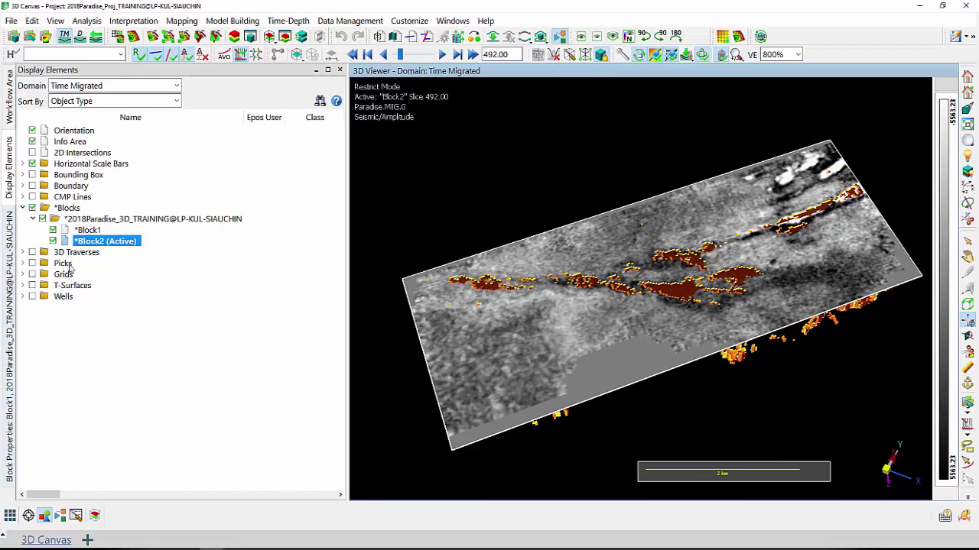
{"action": "right_click", "coordinate": [102, 243]}
{"action": "left_click", "coordinate": [131, 191]}
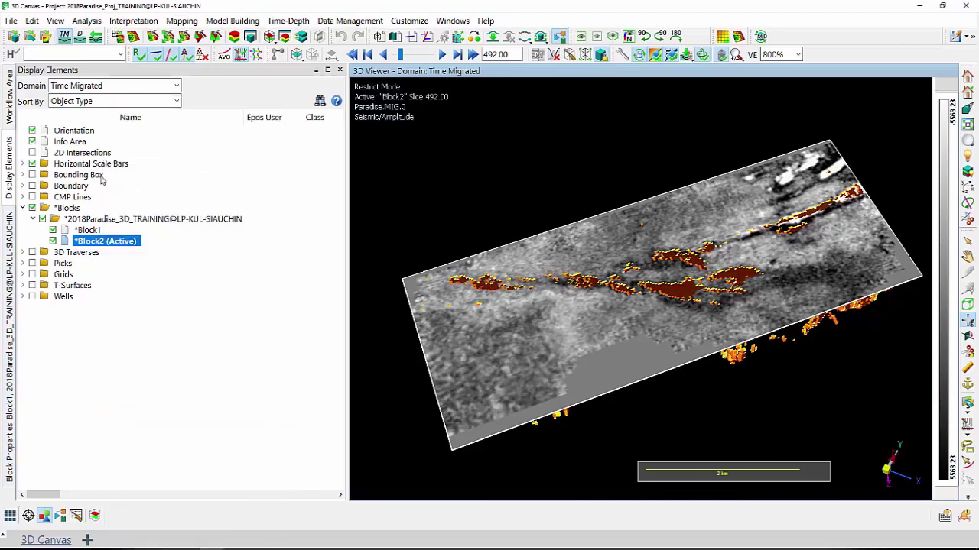
{"action": "left_click", "coordinate": [30, 105]}
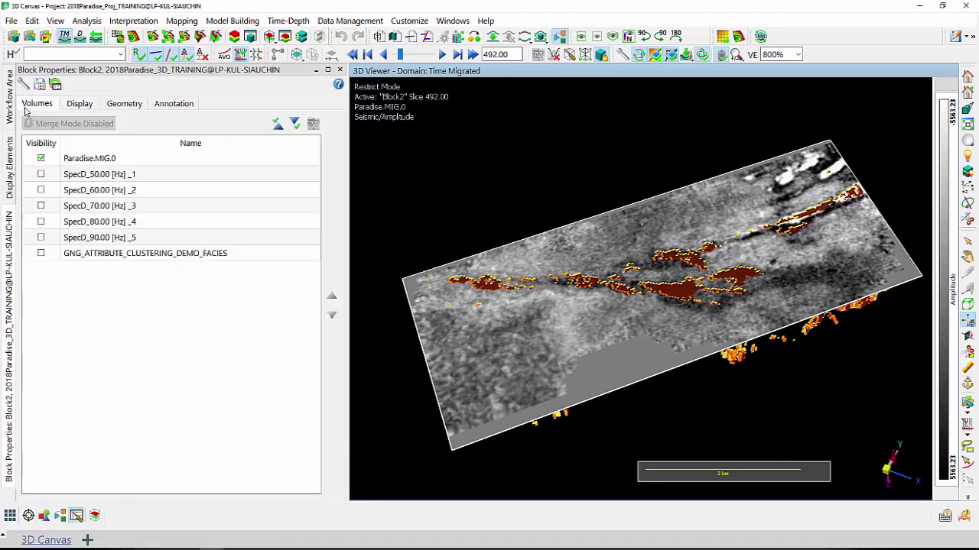
Display SpecD_50.00 on Block2's time slice, stretched to max 1440909.50, stopped at slice 512.
{"action": "left_click", "coordinate": [41, 174]}
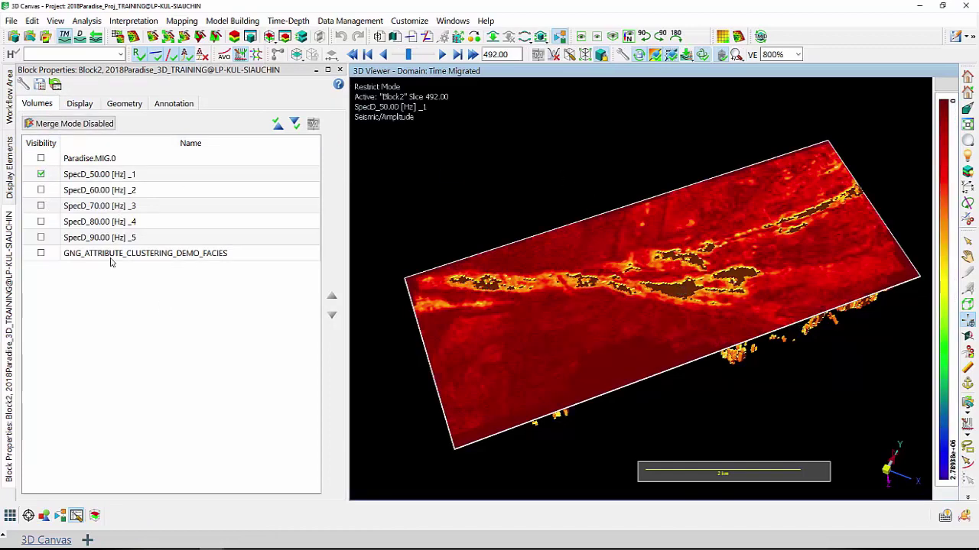
{"action": "left_click", "coordinate": [9, 174]}
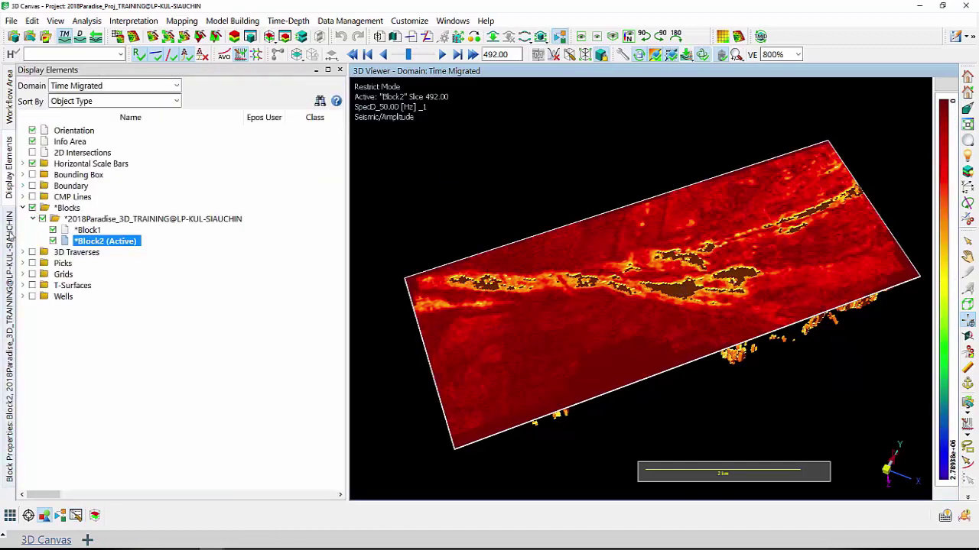
{"action": "left_click", "coordinate": [79, 105]}
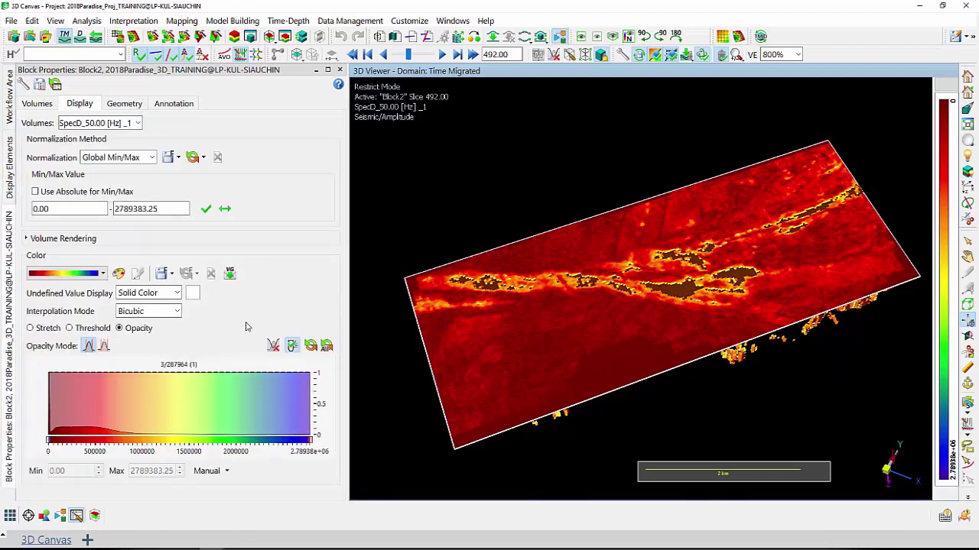
{"action": "left_click", "coordinate": [45, 329]}
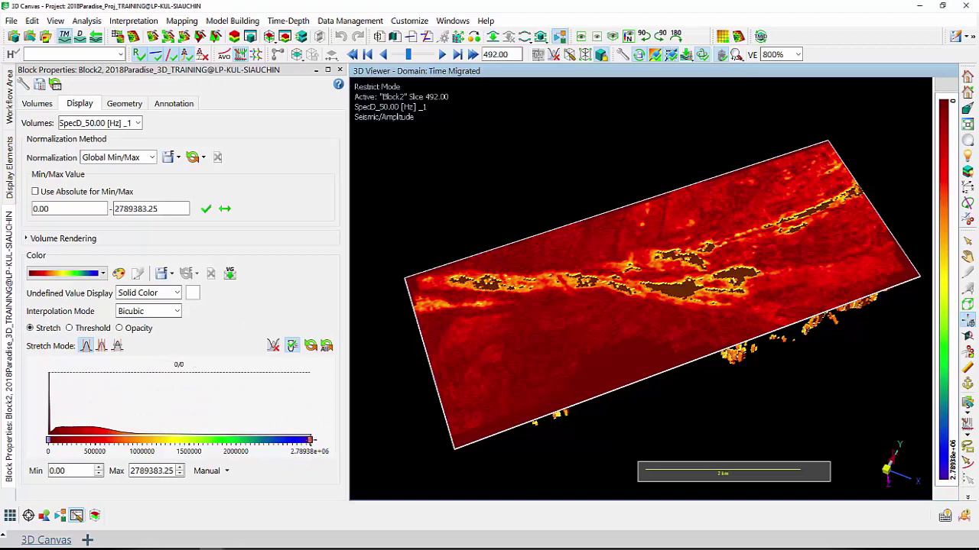
{"action": "left_click_drag", "start_coordinate": [311, 443], "coordinate": [183, 447]}
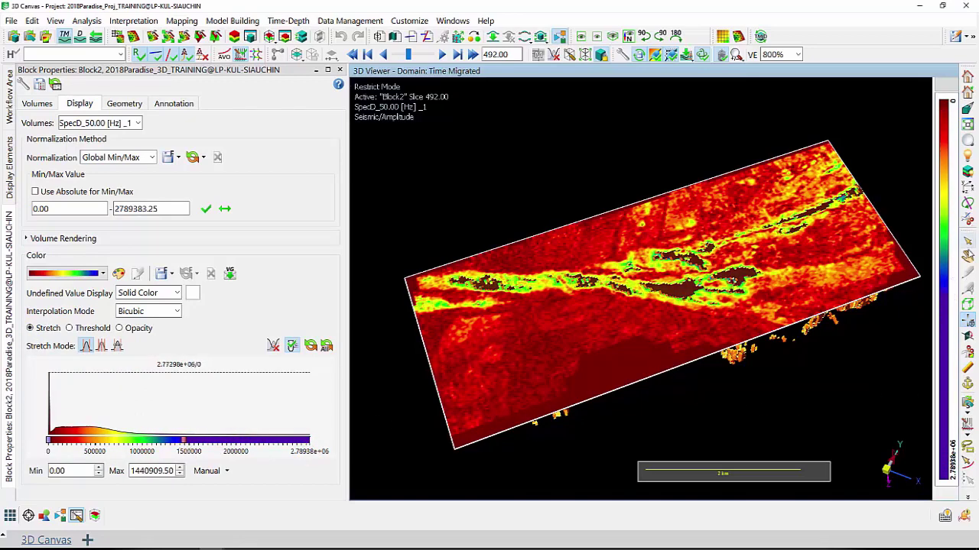
{"action": "left_click", "coordinate": [967, 258]}
{"action": "left_click_drag", "start_coordinate": [784, 359], "coordinate": [737, 362]}
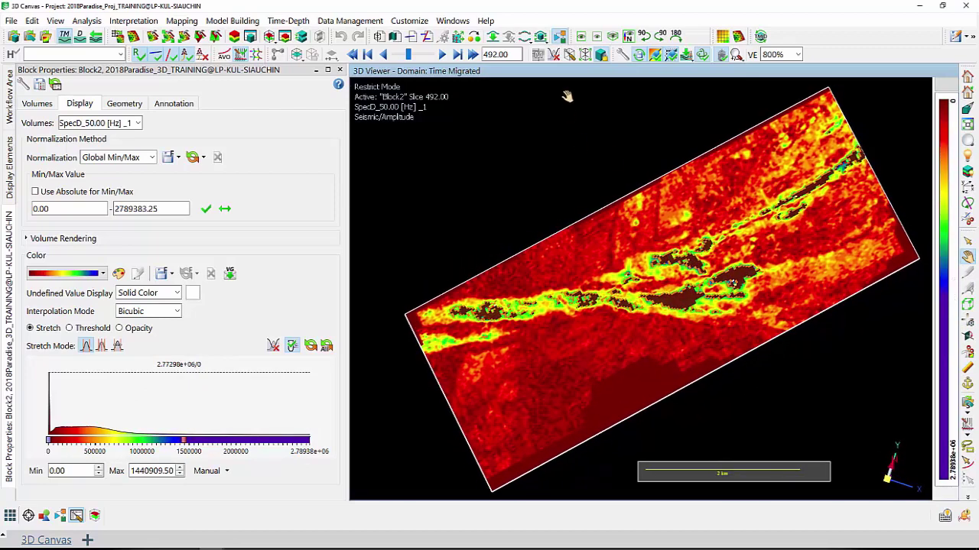
{"action": "left_click", "coordinate": [442, 54]}
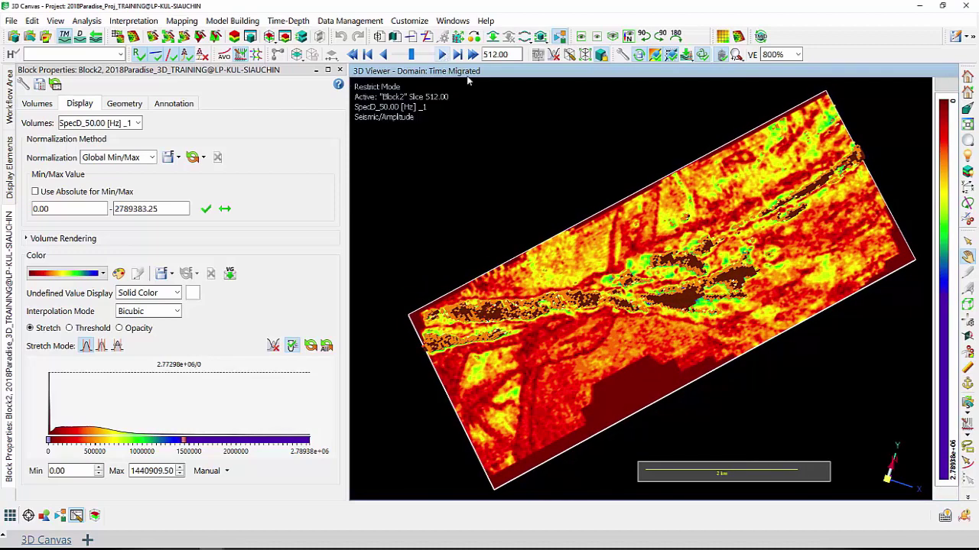
{"action": "left_click_drag", "start_coordinate": [655, 371], "coordinate": [698, 374]}
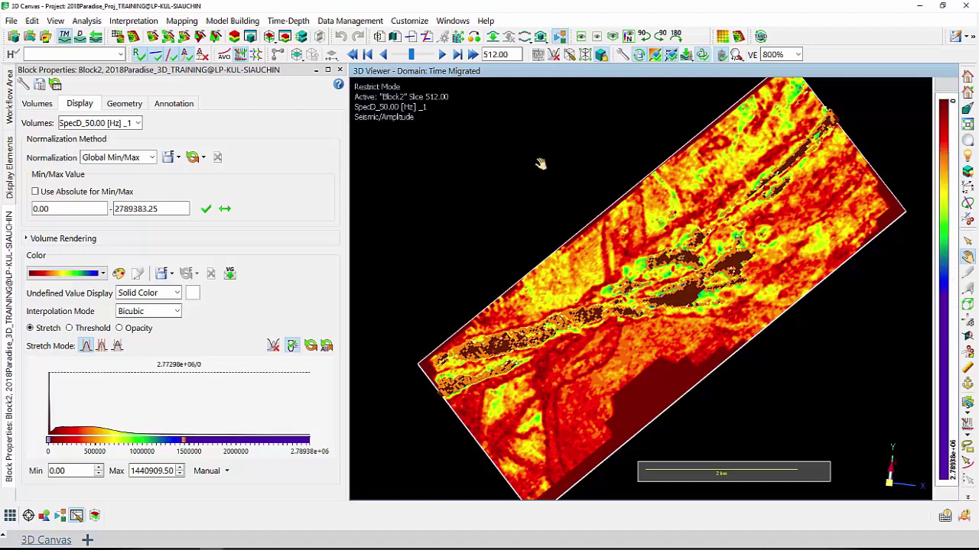
Step the SpecD_50.00 time slice back from 512 to 504 and rotate the view.
{"action": "left_click", "coordinate": [384, 55]}
{"action": "left_click", "coordinate": [384, 55]}
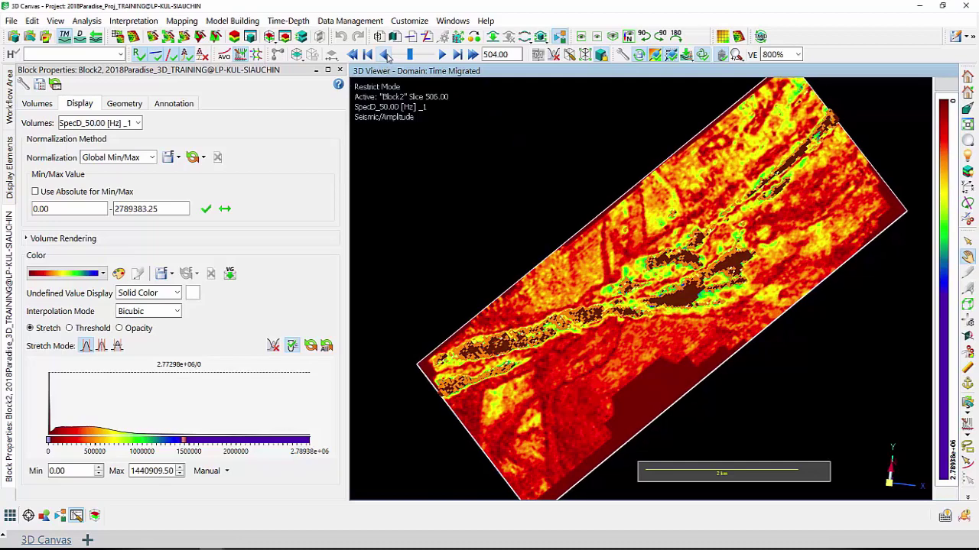
{"action": "left_click_drag", "start_coordinate": [748, 417], "coordinate": [726, 350]}
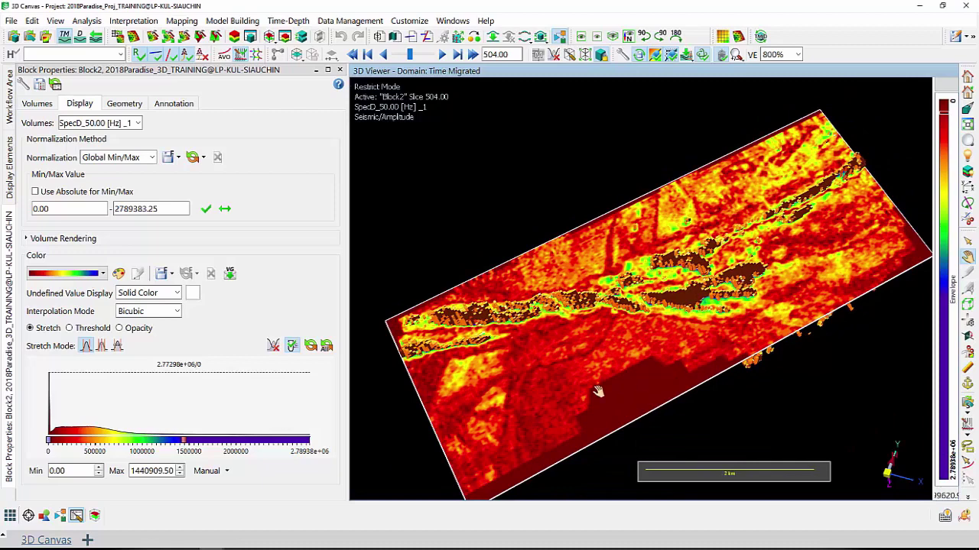
{"action": "left_click_drag", "start_coordinate": [604, 396], "coordinate": [589, 404]}
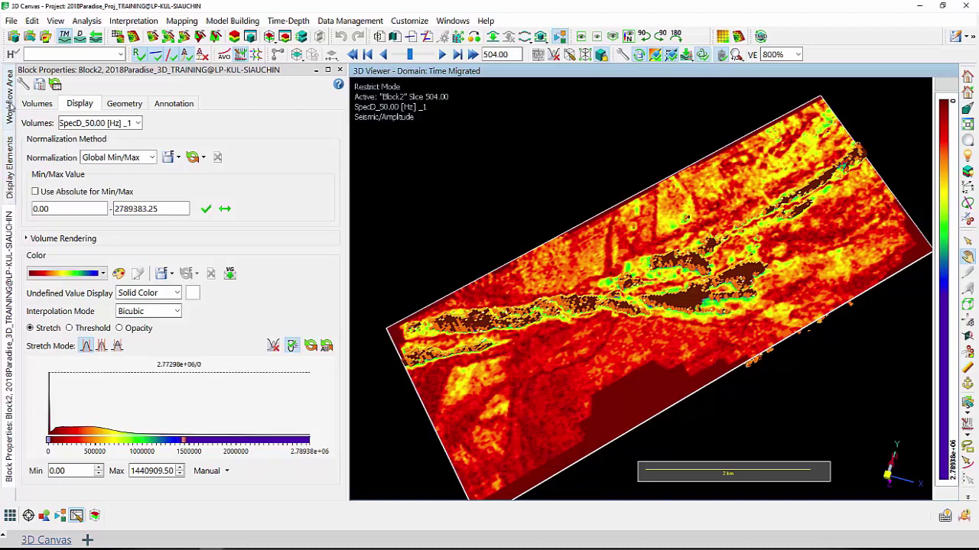
Create a new Geobody Detection workflow named Geobody Detection_demo.
{"action": "left_click", "coordinate": [11, 108]}
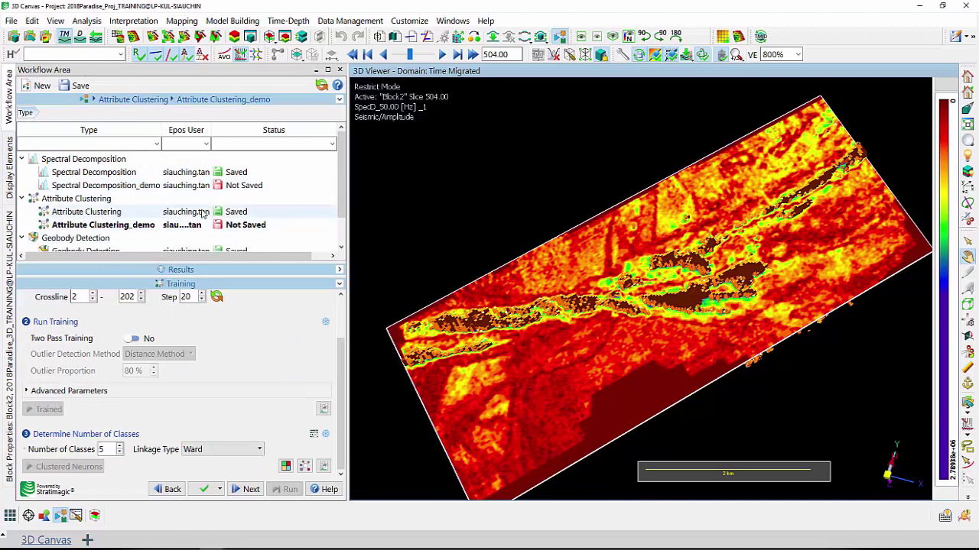
{"action": "scroll", "coordinate": [204, 214], "scroll_direction": "down", "scroll_amount": 2}
{"action": "left_click", "coordinate": [82, 214]}
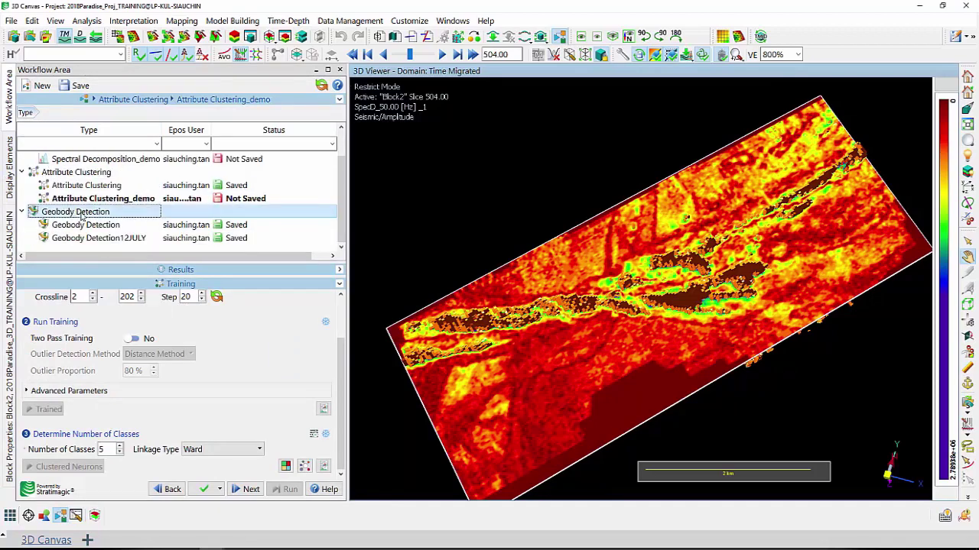
{"action": "right_click", "coordinate": [82, 214]}
{"action": "left_click", "coordinate": [130, 221]}
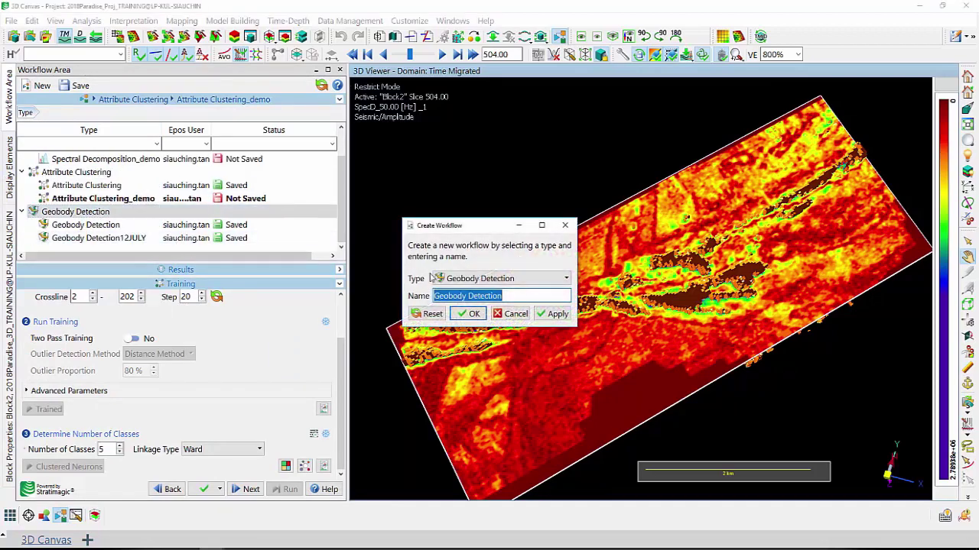
{"action": "left_click", "coordinate": [511, 297]}
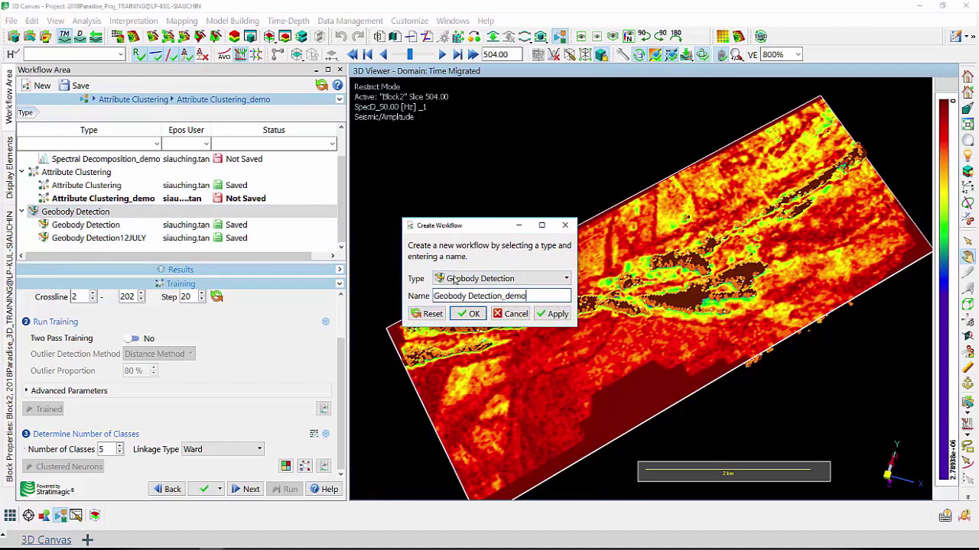
{"action": "left_click", "coordinate": [470, 314]}
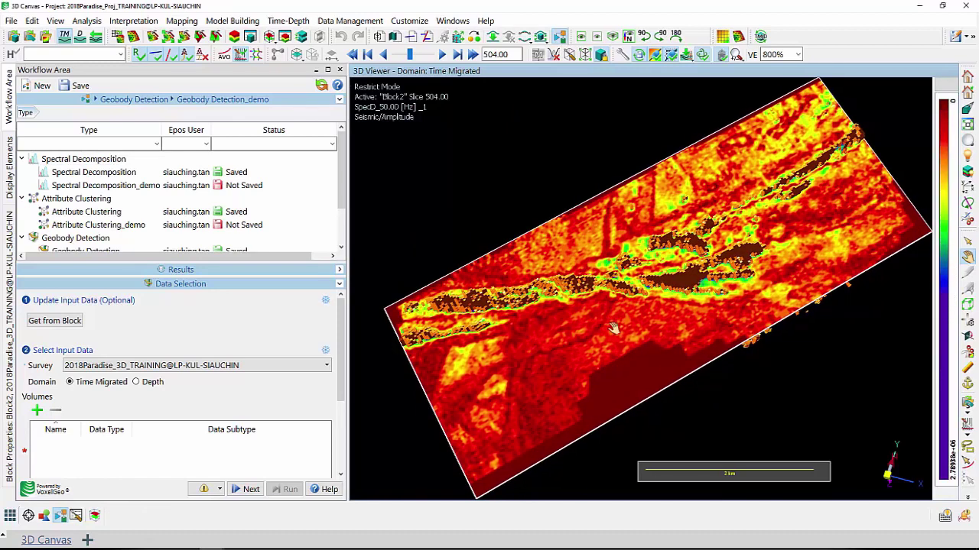
{"action": "left_click", "coordinate": [9, 179]}
Hide and remove Block2 from the scene, making Block1 the active block.
{"action": "left_click", "coordinate": [53, 241]}
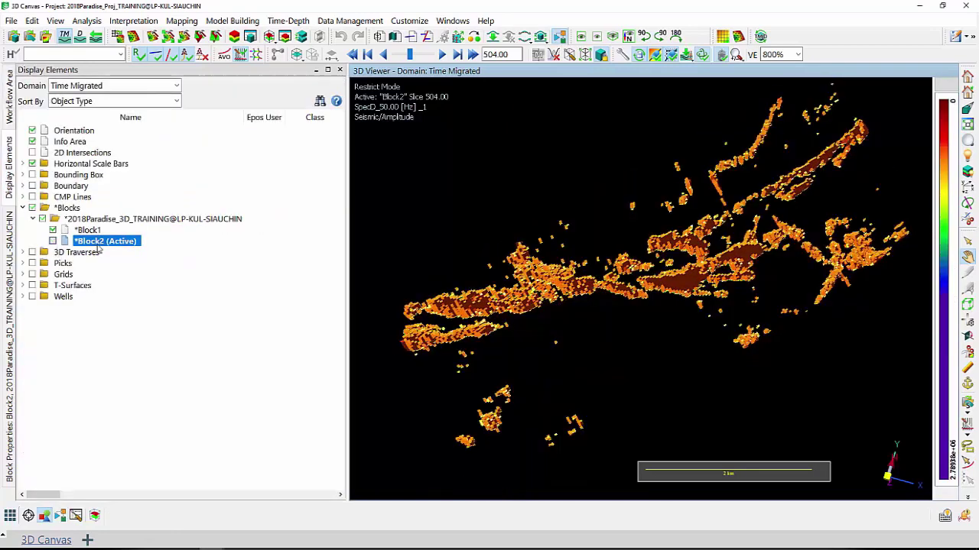
{"action": "right_click", "coordinate": [101, 243]}
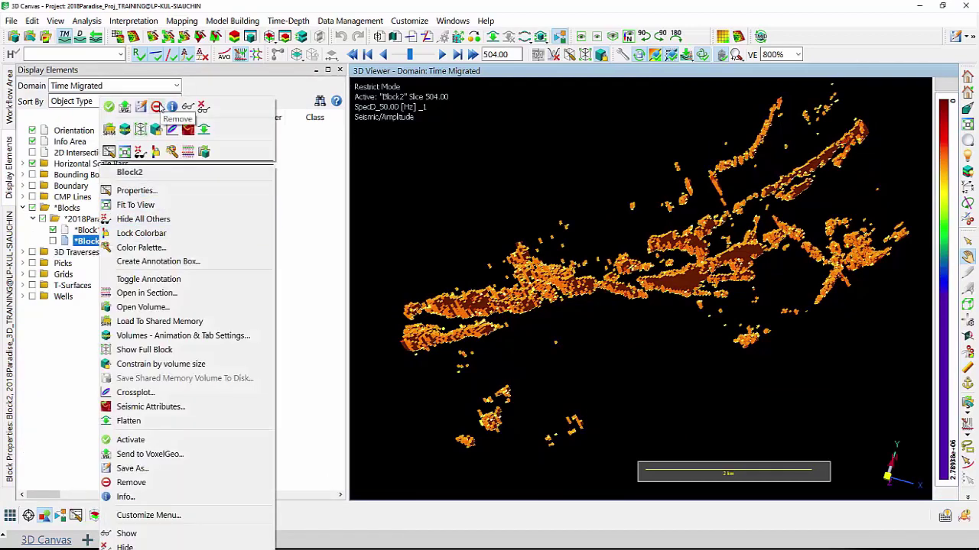
{"action": "left_click", "coordinate": [157, 106]}
{"action": "left_click", "coordinate": [89, 231]}
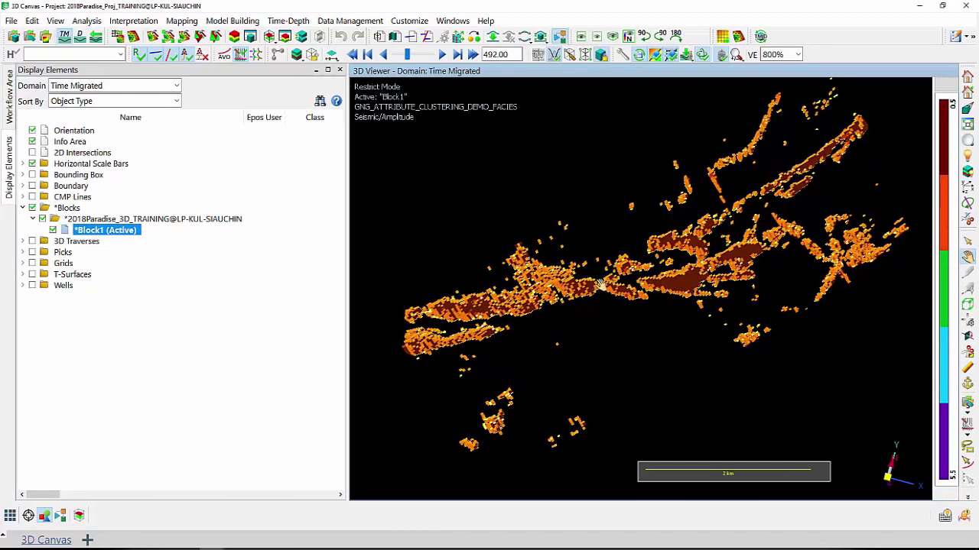
Load the clustering facies volume from Block1 as workflow input and advance to geobody criteria.
{"action": "left_click", "coordinate": [9, 96]}
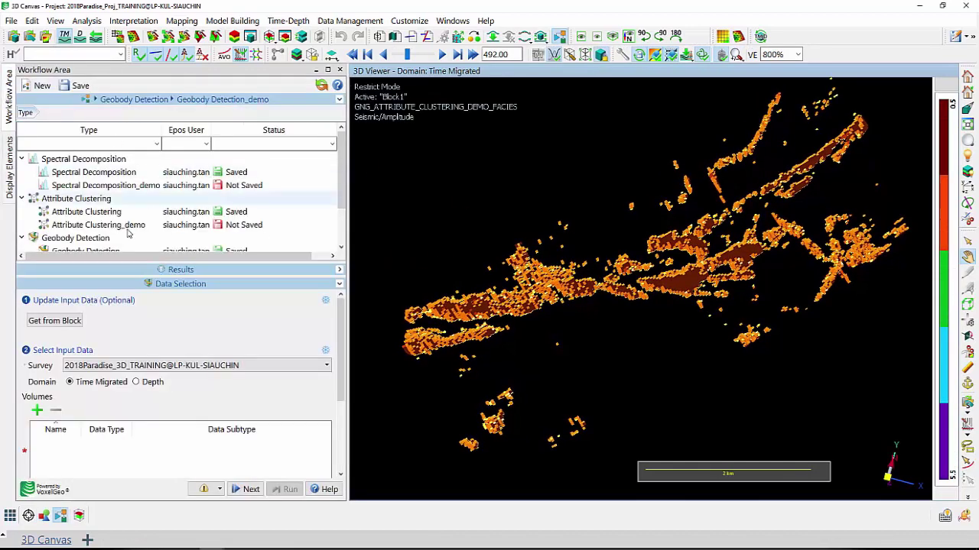
{"action": "left_click", "coordinate": [38, 321]}
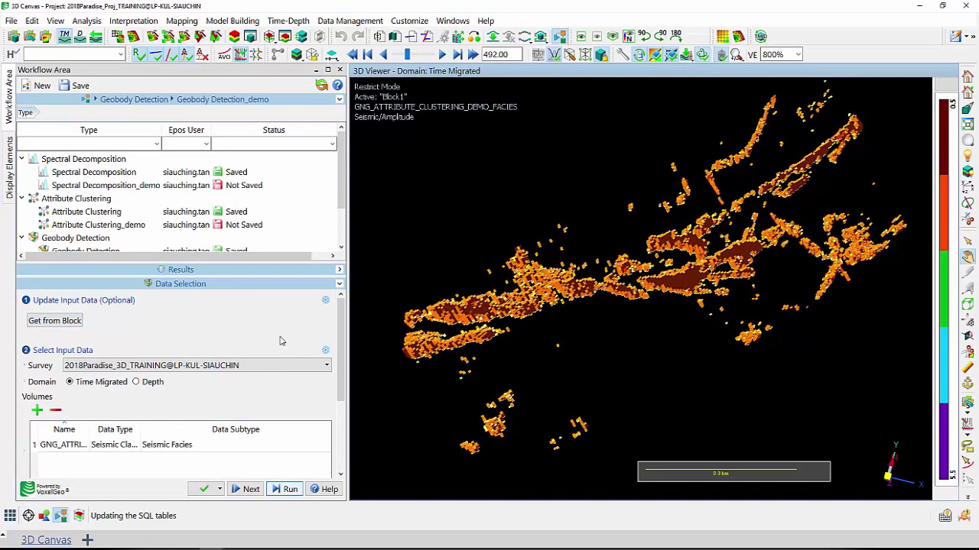
{"action": "scroll", "coordinate": [343, 323], "scroll_direction": "down", "scroll_amount": 3}
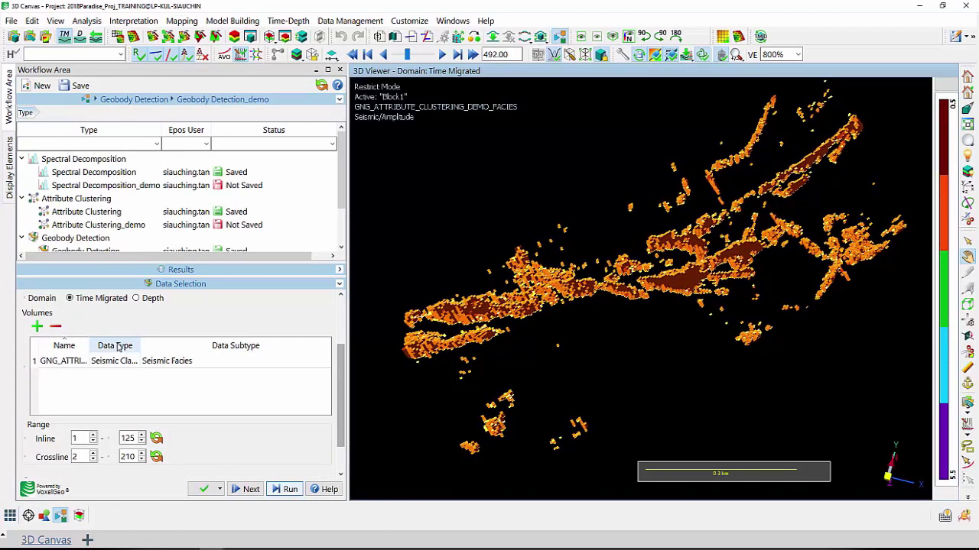
{"action": "scroll", "coordinate": [94, 349], "scroll_direction": "up", "scroll_amount": 1}
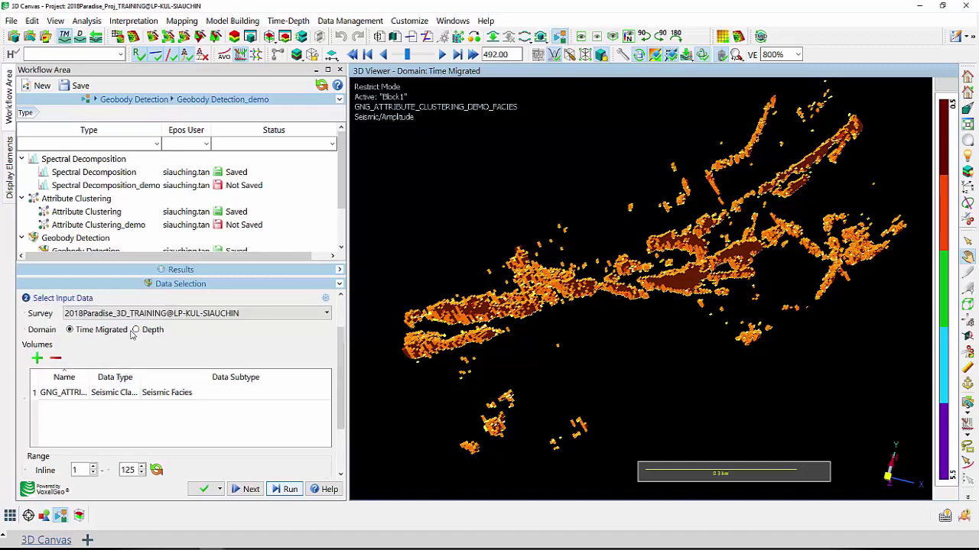
{"action": "scroll", "coordinate": [49, 327], "scroll_direction": "up", "scroll_amount": 1}
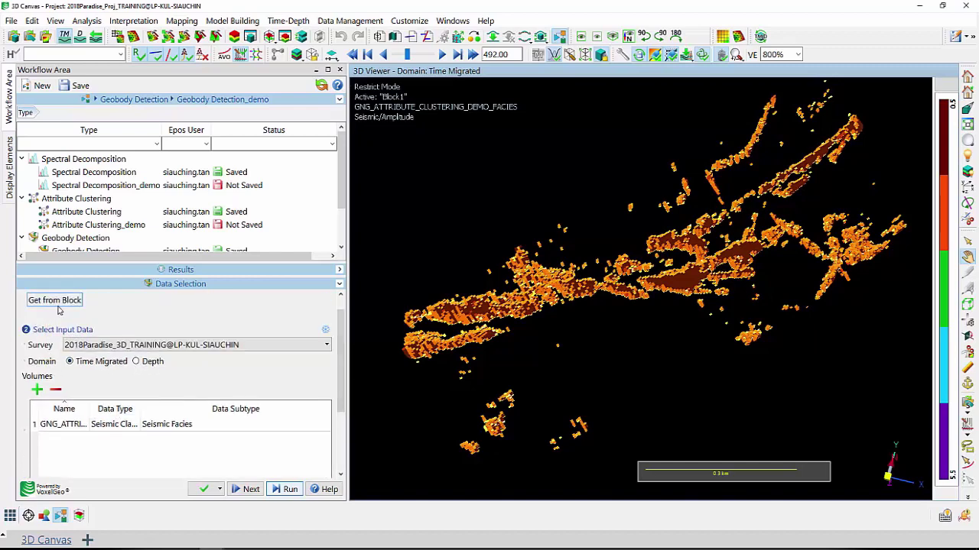
{"action": "scroll", "coordinate": [97, 395], "scroll_direction": "down", "scroll_amount": 1}
{"action": "left_click_drag", "start_coordinate": [90, 386], "coordinate": [166, 382]}
{"action": "scroll", "coordinate": [203, 413], "scroll_direction": "down", "scroll_amount": 2}
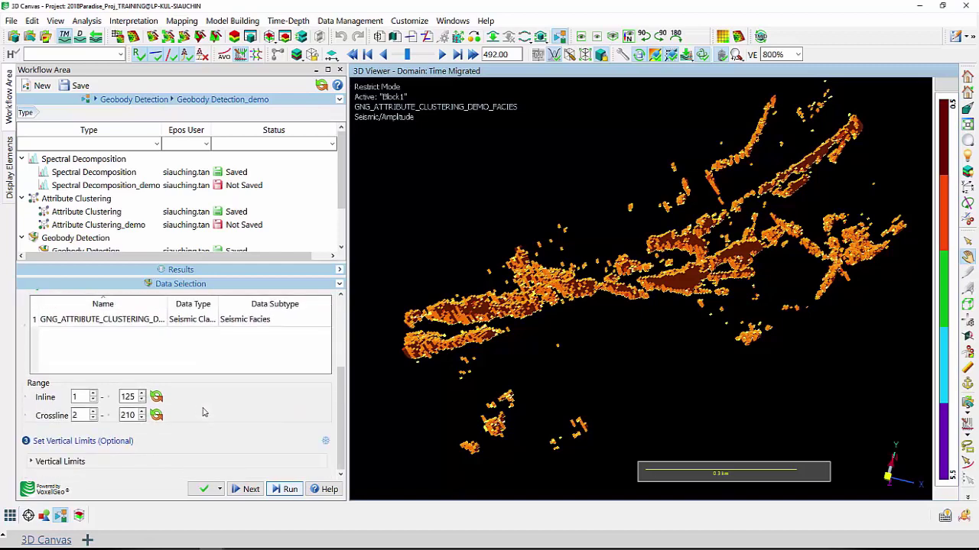
{"action": "left_click", "coordinate": [253, 490]}
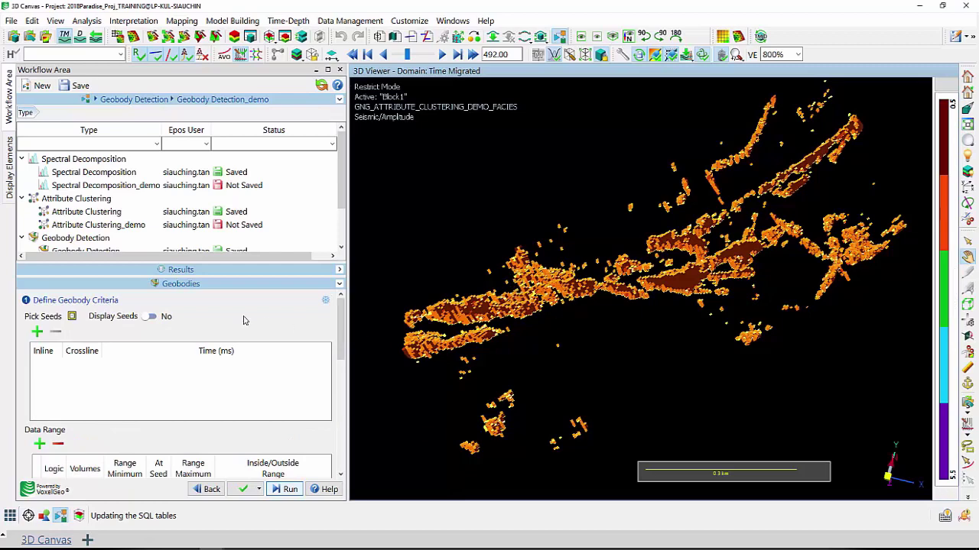
Turn on seed display and pick seed points along the dark facies bodies, including the right-hand body.
{"action": "left_click_drag", "start_coordinate": [690, 264], "coordinate": [673, 299]}
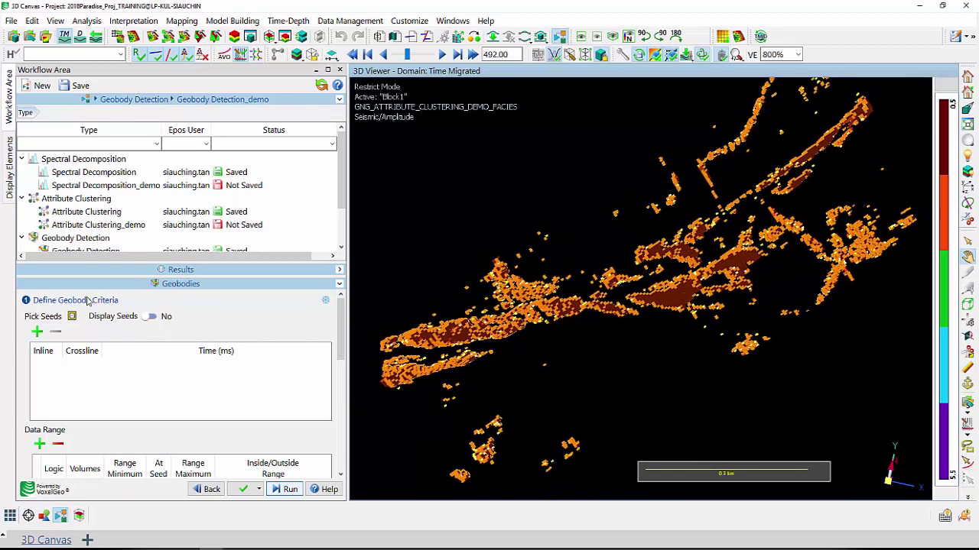
{"action": "left_click", "coordinate": [150, 316]}
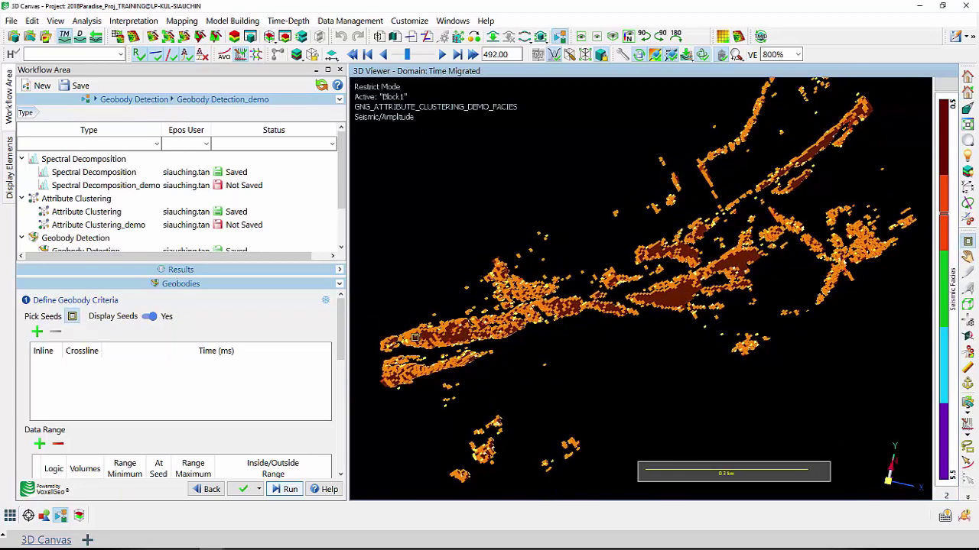
{"action": "left_click", "coordinate": [391, 342]}
{"action": "left_click", "coordinate": [421, 335]}
{"action": "left_click", "coordinate": [478, 327]}
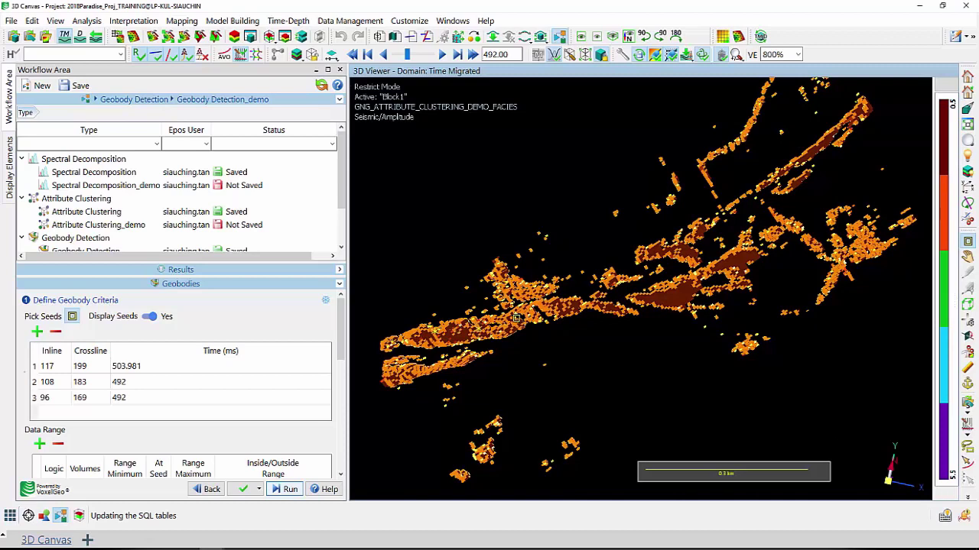
{"action": "left_click", "coordinate": [516, 317]}
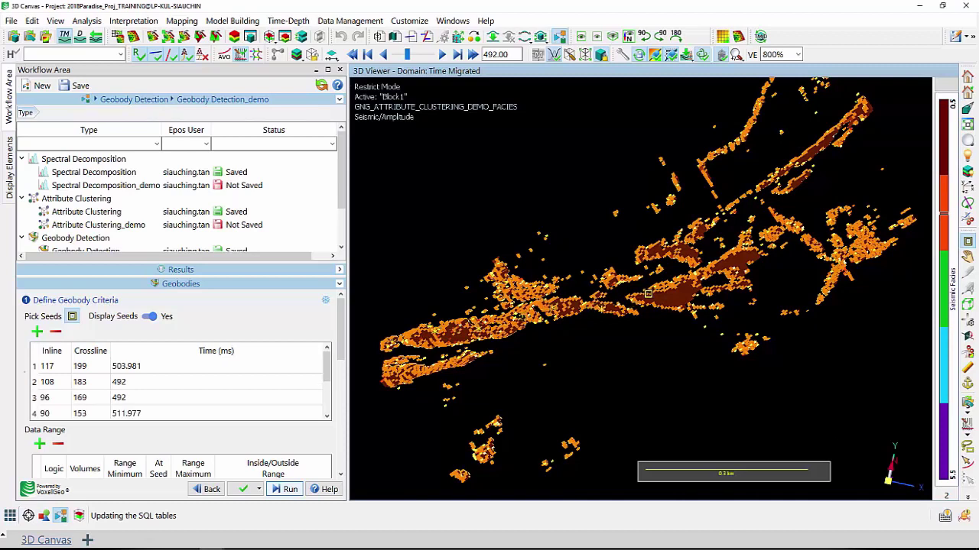
{"action": "left_click", "coordinate": [669, 294]}
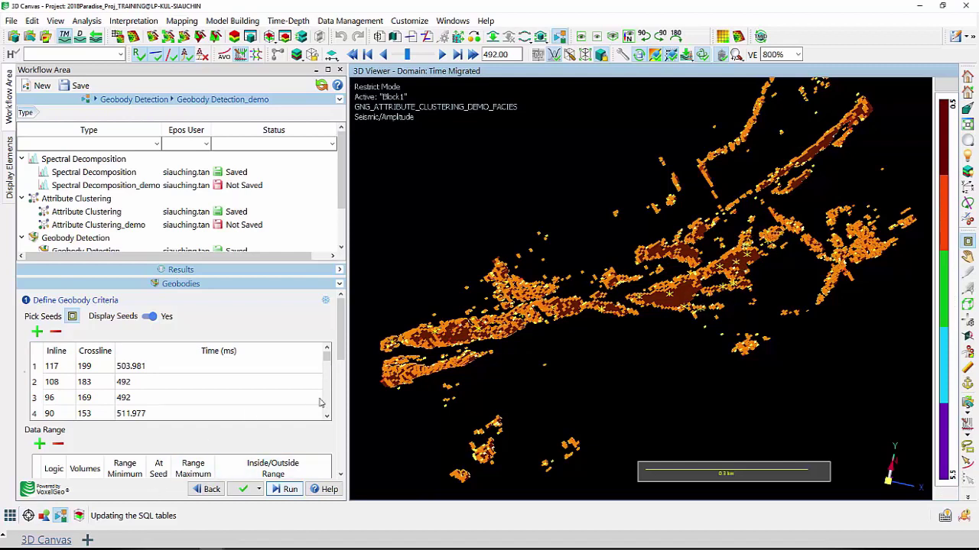
{"action": "scroll", "coordinate": [341, 360], "scroll_direction": "down", "scroll_amount": 3}
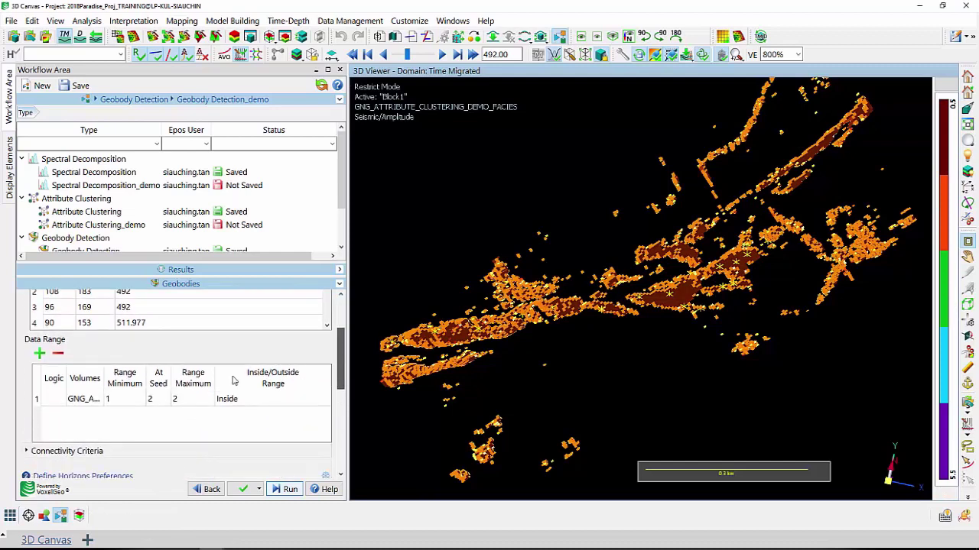
Change the Data Range minimum from 1 to 2 so only facies class 2 is used.
{"action": "double_click", "coordinate": [122, 400]}
{"action": "type", "text": "2"}
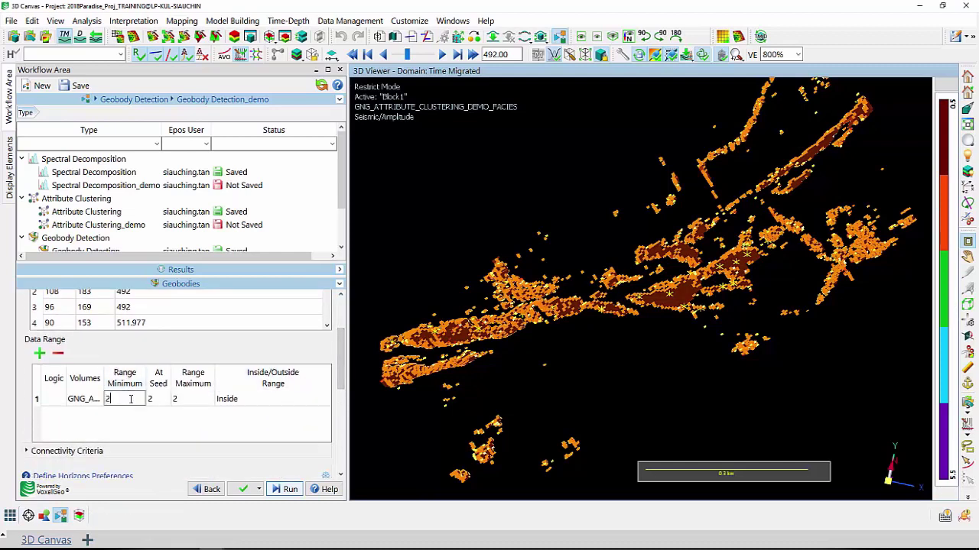
{"action": "left_click", "coordinate": [165, 432]}
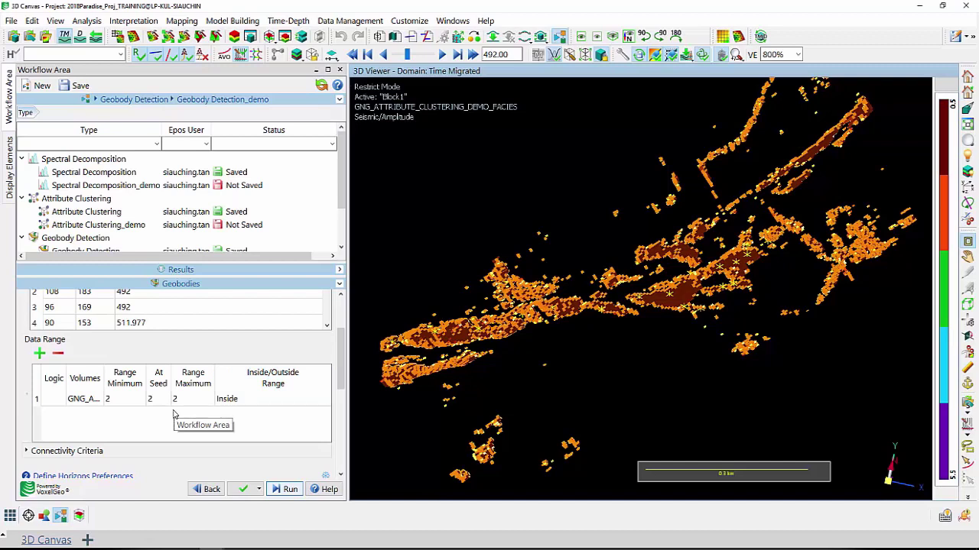
{"action": "scroll", "coordinate": [174, 415], "scroll_direction": "down", "scroll_amount": 1}
Under Connectivity Criteria, choose One for All Geobodies and add Wrap to the Top picking criterion.
{"action": "left_click", "coordinate": [101, 421]}
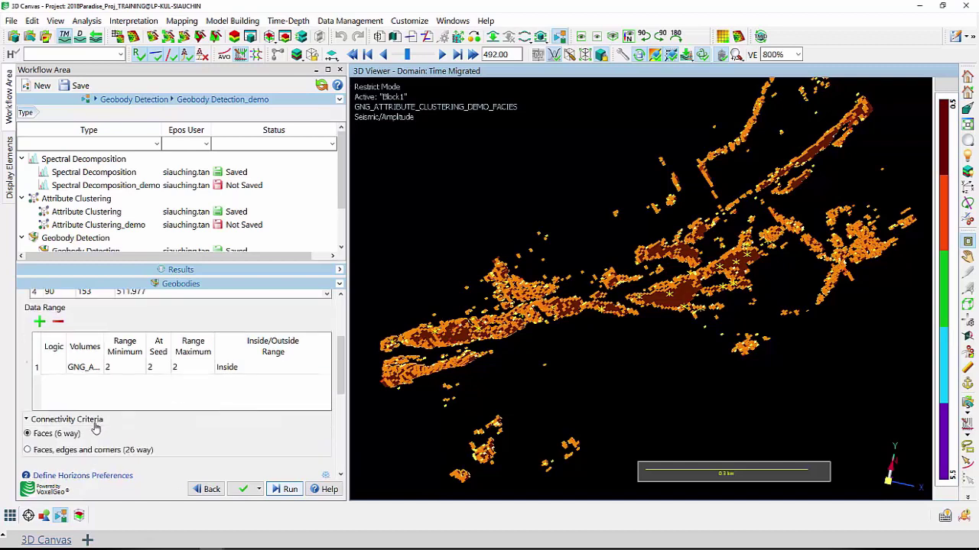
{"action": "scroll", "coordinate": [215, 416], "scroll_direction": "down", "scroll_amount": 2}
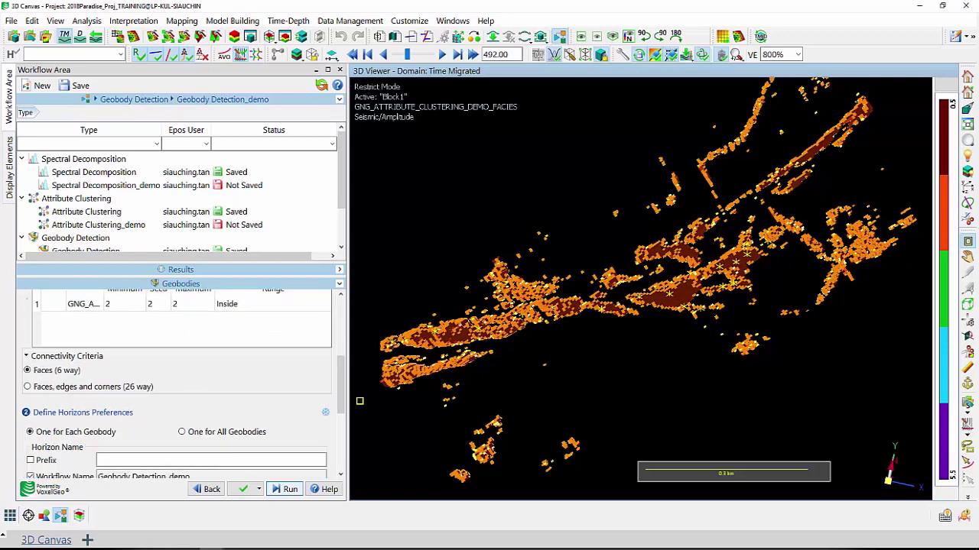
{"action": "left_click_drag", "start_coordinate": [343, 381], "coordinate": [343, 415]}
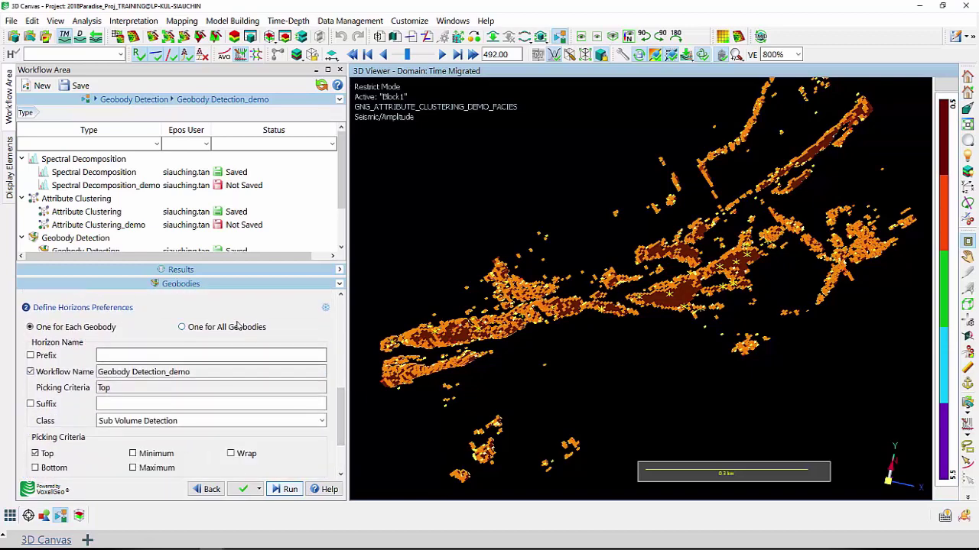
{"action": "left_click", "coordinate": [237, 326]}
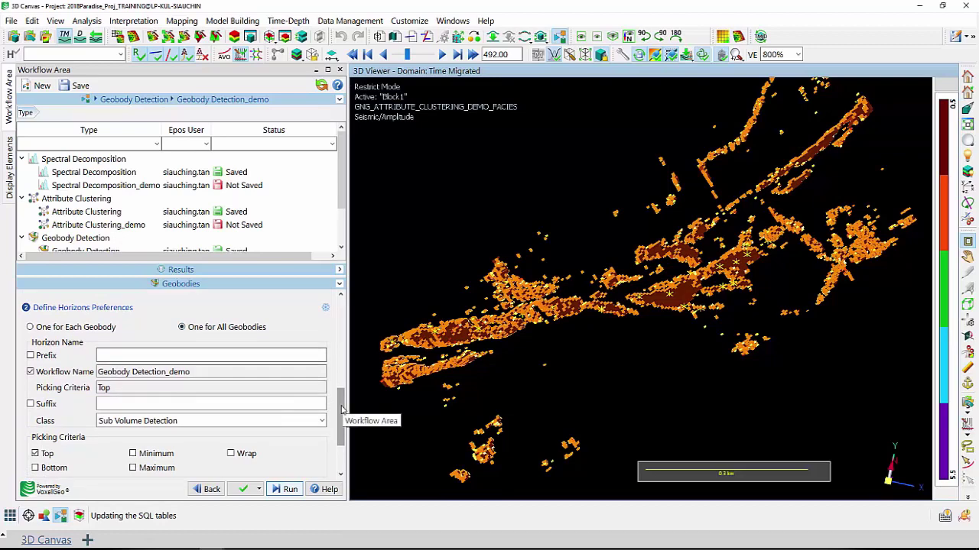
{"action": "left_click_drag", "start_coordinate": [342, 409], "coordinate": [342, 435]}
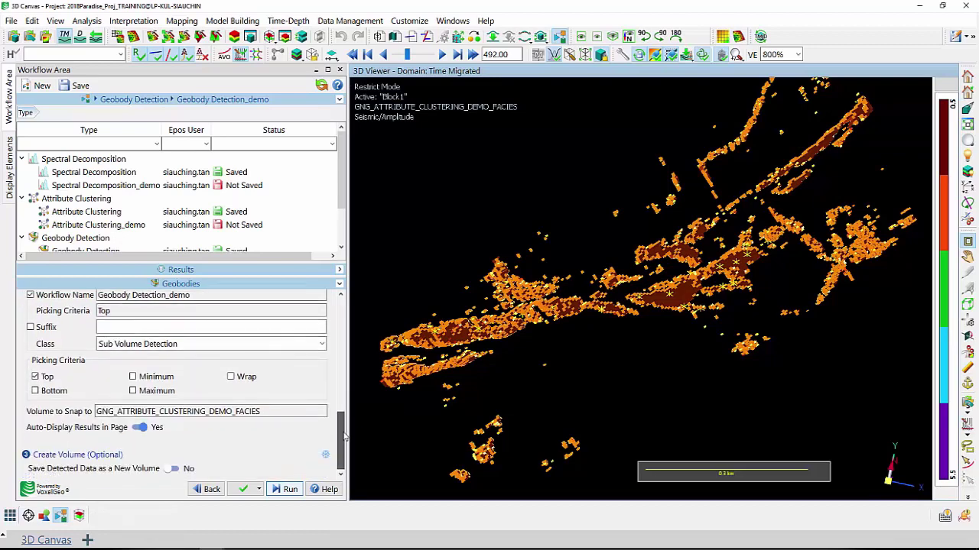
{"action": "left_click", "coordinate": [231, 377]}
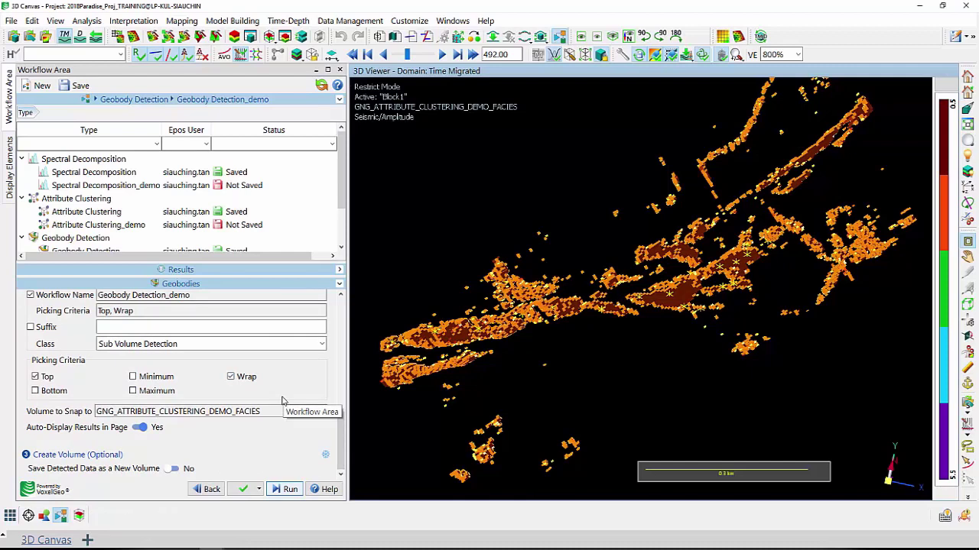
Run Geobody Detection_demo and rotate the view to inspect the resulting cyan class-2 geobodies.
{"action": "left_click", "coordinate": [288, 489]}
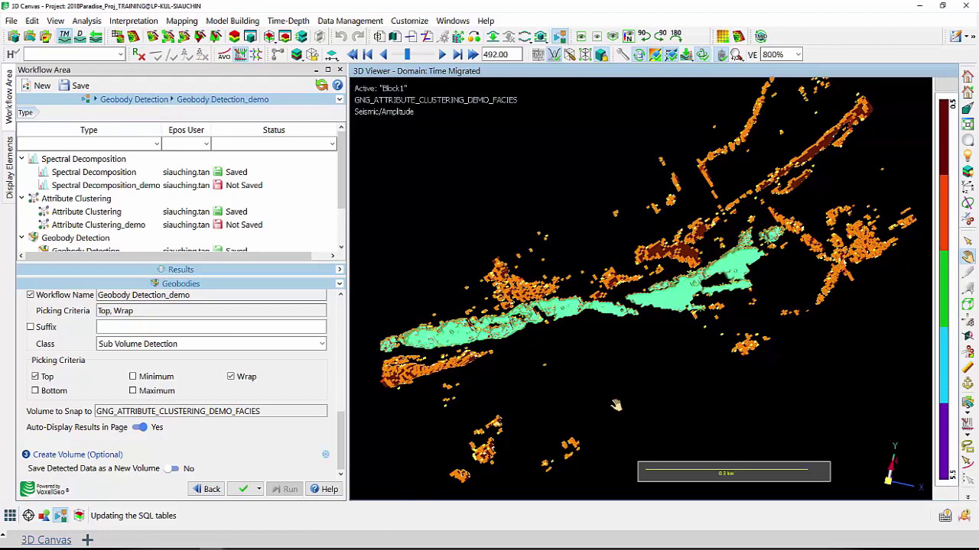
{"action": "left_click_drag", "start_coordinate": [640, 390], "coordinate": [686, 361]}
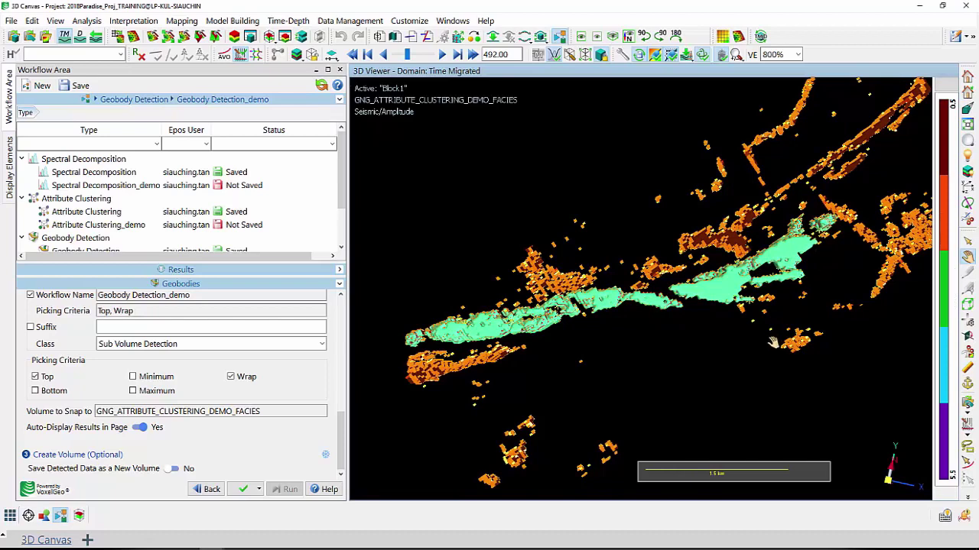
{"action": "scroll", "coordinate": [772, 343], "scroll_direction": "down", "scroll_amount": 1}
{"action": "left_click_drag", "start_coordinate": [762, 345], "coordinate": [683, 341]}
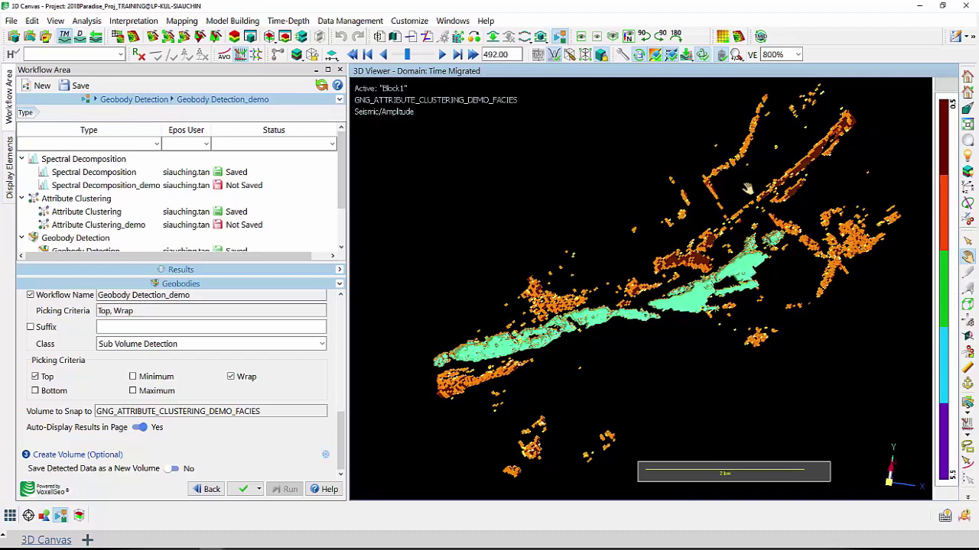
{"action": "left_click_drag", "start_coordinate": [341, 441], "coordinate": [346, 344]}
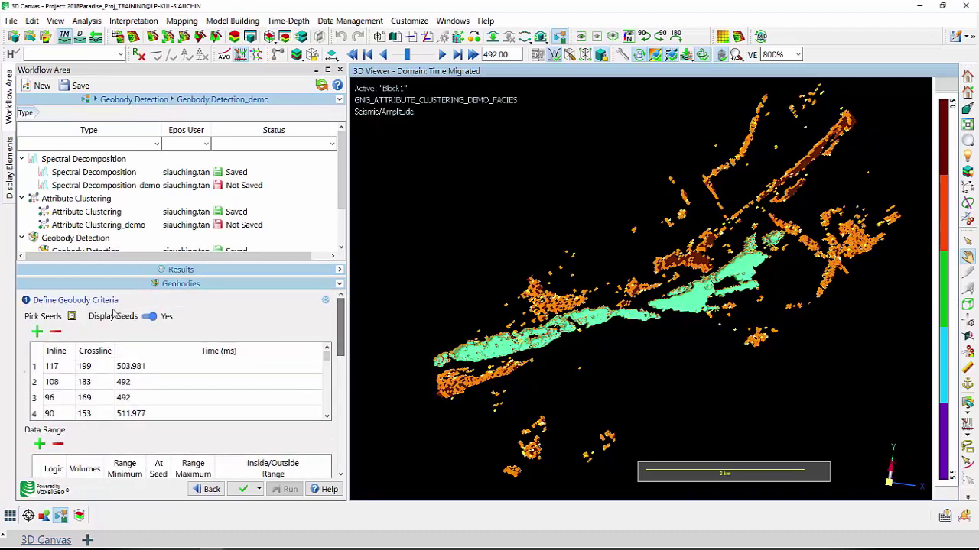
Reactivate seed picking and zoom and rotate the scene toward the upper-right facies streak.
{"action": "left_click", "coordinate": [72, 315]}
{"action": "scroll", "coordinate": [451, 377], "scroll_direction": "up", "scroll_amount": 2}
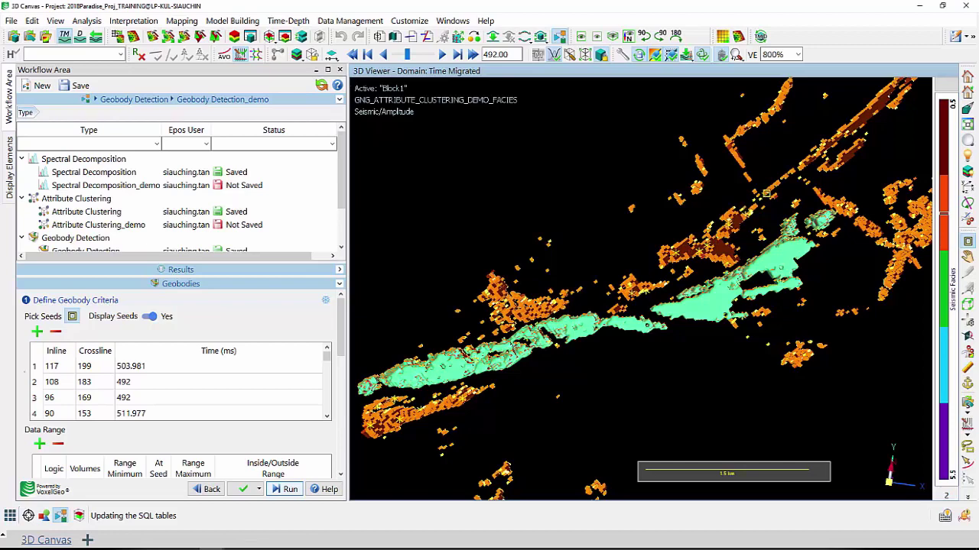
{"action": "middle_click_drag", "start_coordinate": [783, 177], "coordinate": [764, 311]}
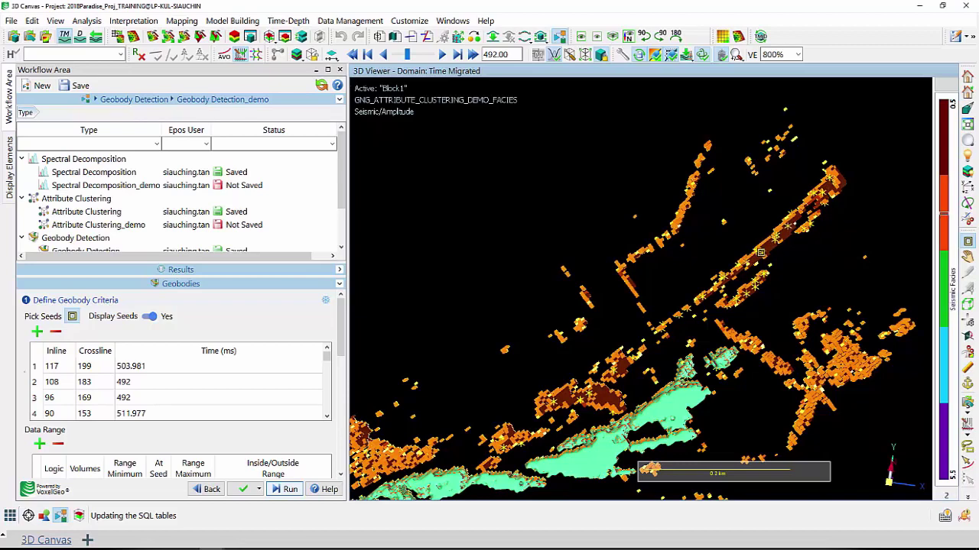
{"action": "scroll", "coordinate": [746, 264], "scroll_direction": "down", "scroll_amount": 2}
{"action": "scroll", "coordinate": [748, 270], "scroll_direction": "down", "scroll_amount": 1}
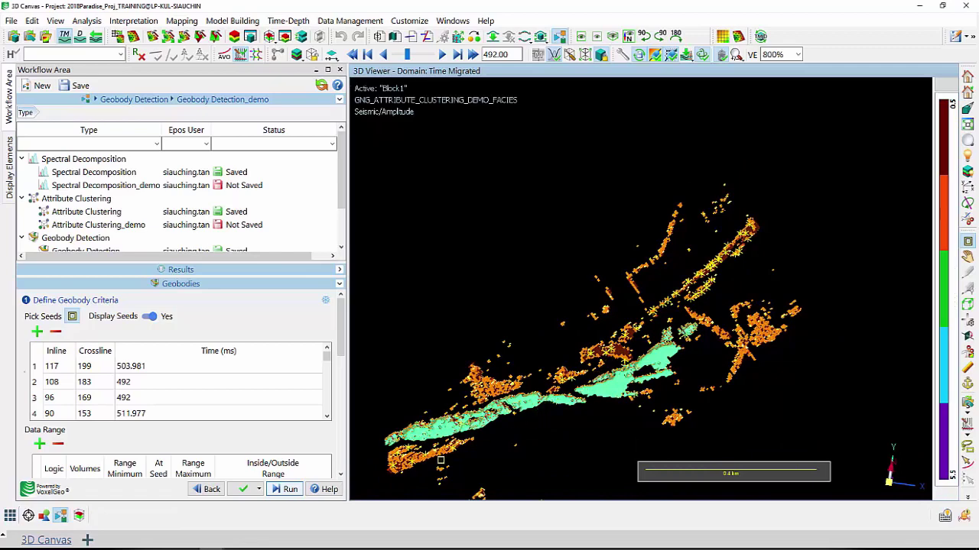
Rerun geobody detection with the added seeds, replacing the existing results.
{"action": "left_click", "coordinate": [287, 490]}
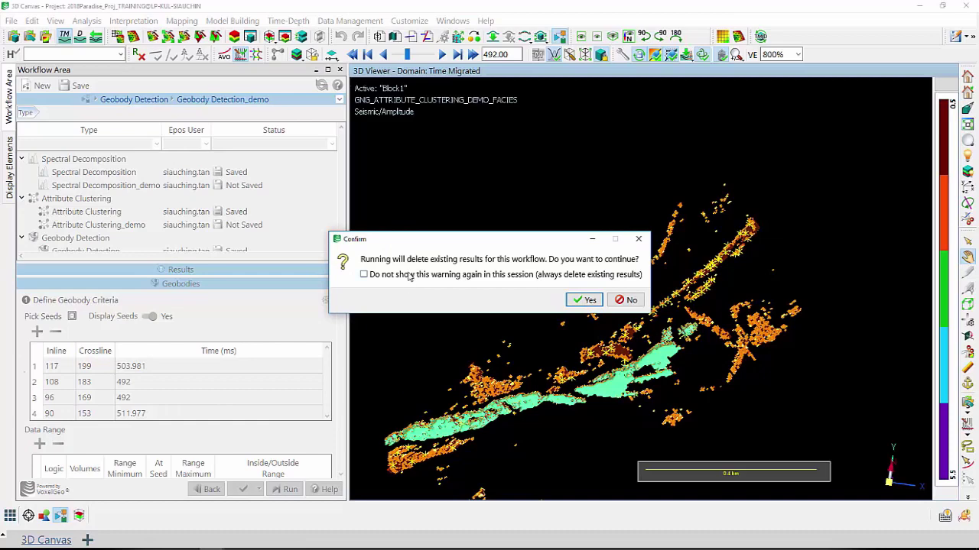
{"action": "left_click", "coordinate": [584, 300]}
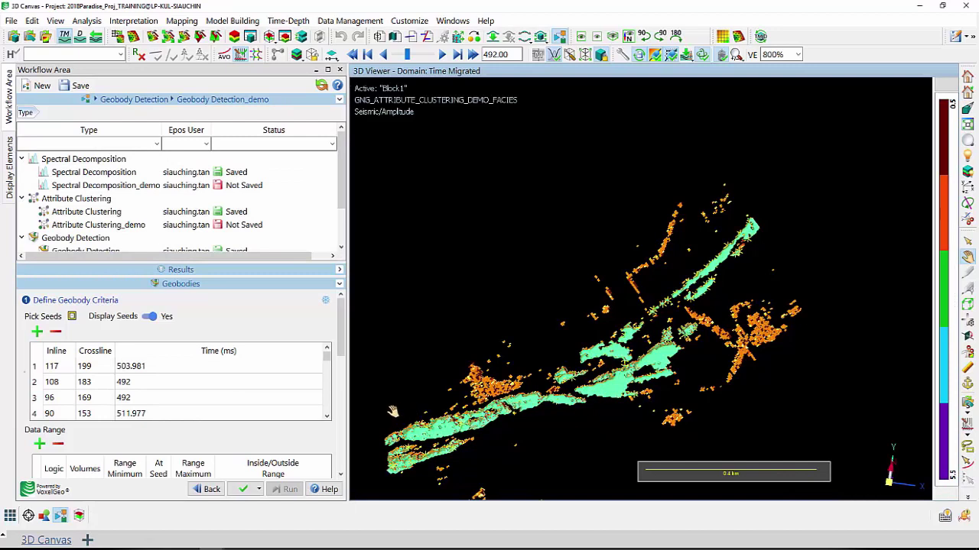
{"action": "scroll", "coordinate": [340, 327], "scroll_direction": "down", "scroll_amount": 1}
{"action": "scroll", "coordinate": [340, 327], "scroll_direction": "up", "scroll_amount": 1}
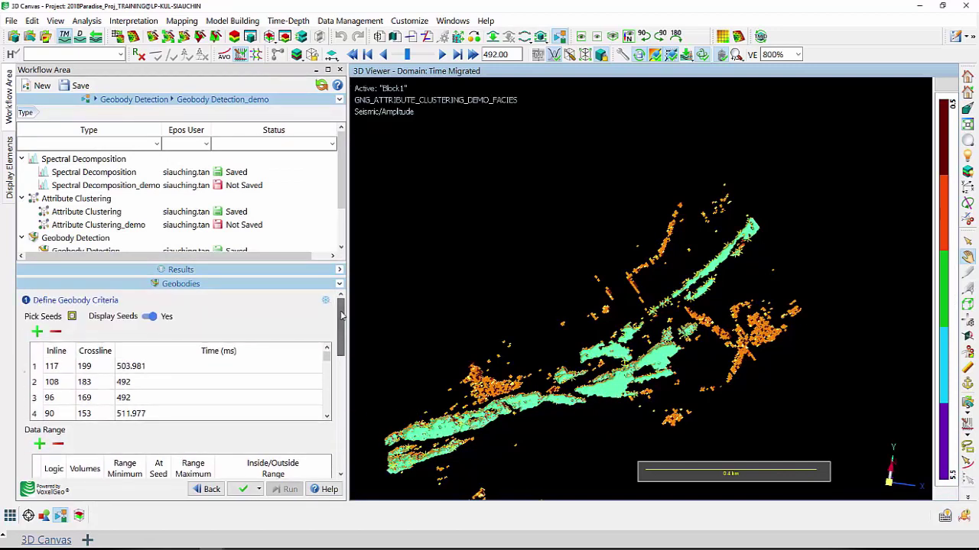
Pan, zoom and rotate around the updated cyan geobodies, then show the Display Elements tree.
{"action": "left_click", "coordinate": [968, 259]}
{"action": "left_click_drag", "start_coordinate": [795, 277], "coordinate": [806, 249]}
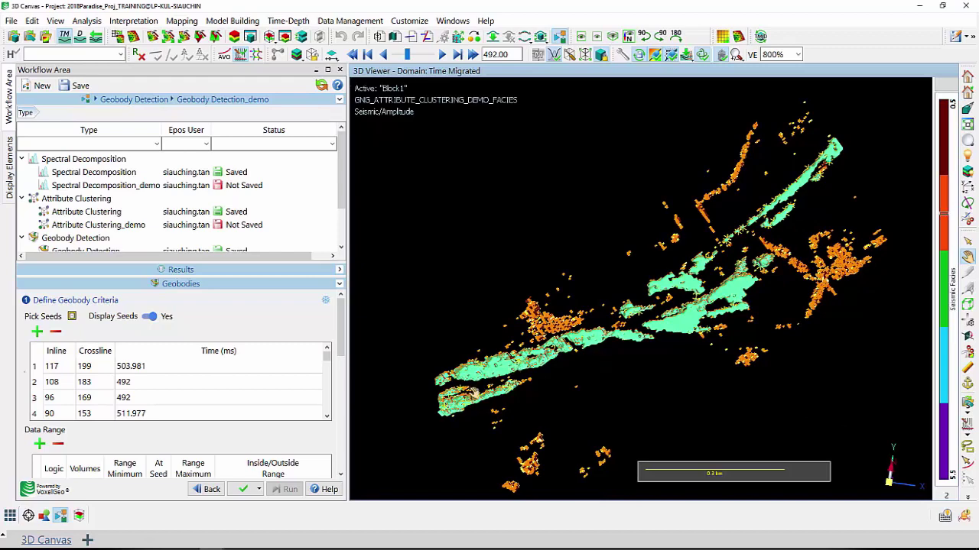
{"action": "scroll", "coordinate": [474, 394], "scroll_direction": "up", "scroll_amount": 3}
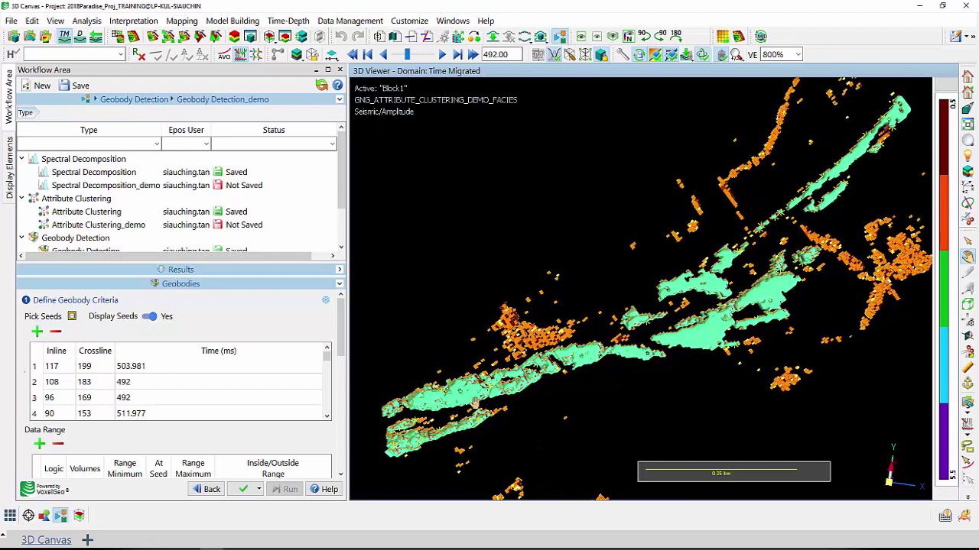
{"action": "scroll", "coordinate": [474, 402], "scroll_direction": "down", "scroll_amount": 2}
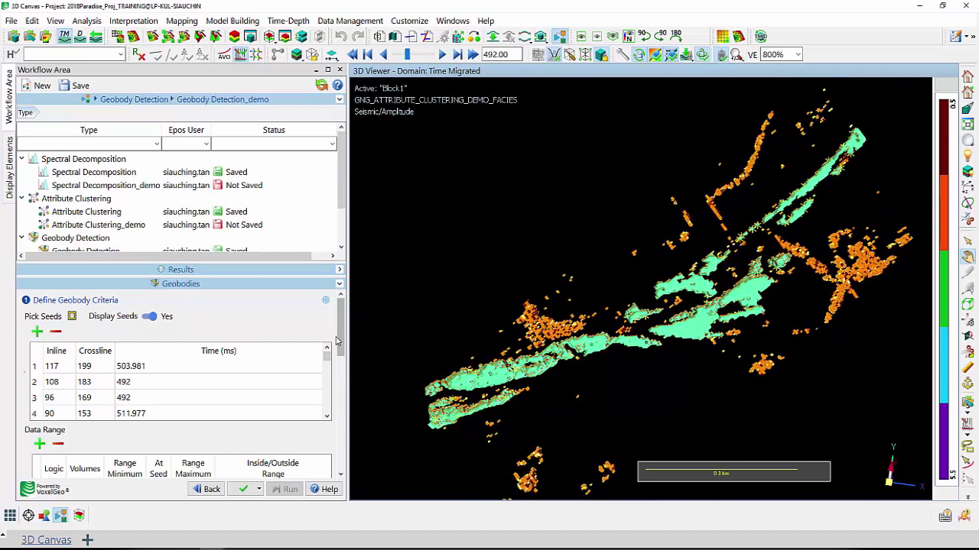
{"action": "scroll", "coordinate": [343, 384], "scroll_direction": "down", "scroll_amount": 5}
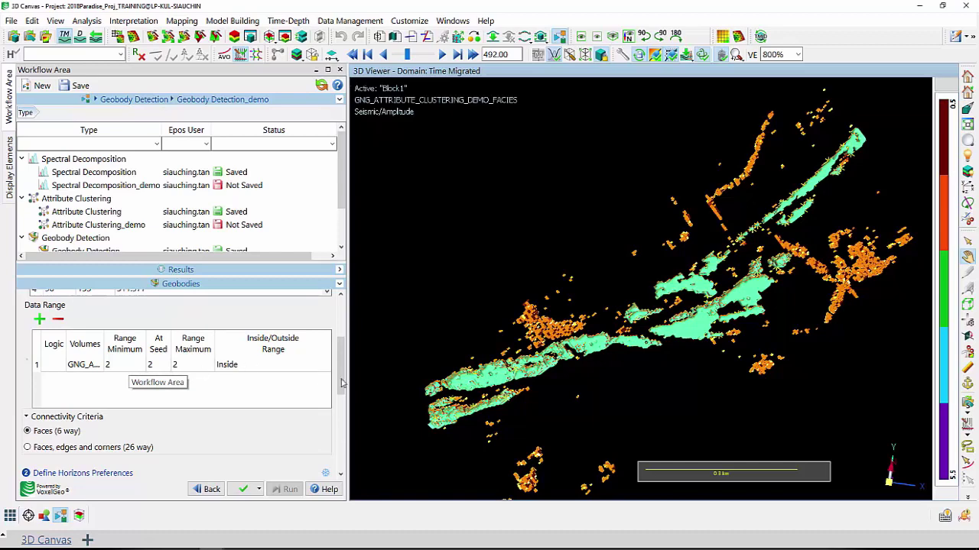
{"action": "scroll", "coordinate": [514, 358], "scroll_direction": "up", "scroll_amount": 1}
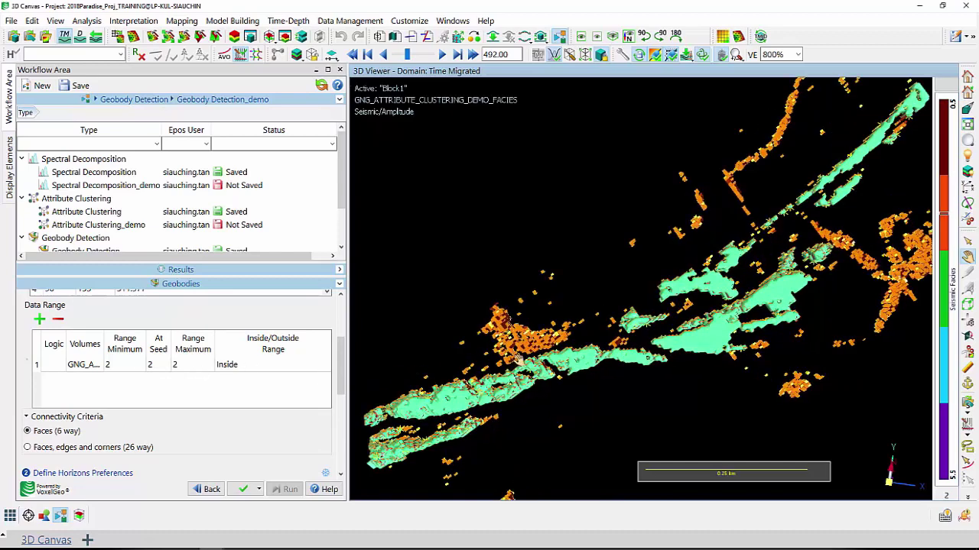
{"action": "scroll", "coordinate": [513, 358], "scroll_direction": "down", "scroll_amount": 1}
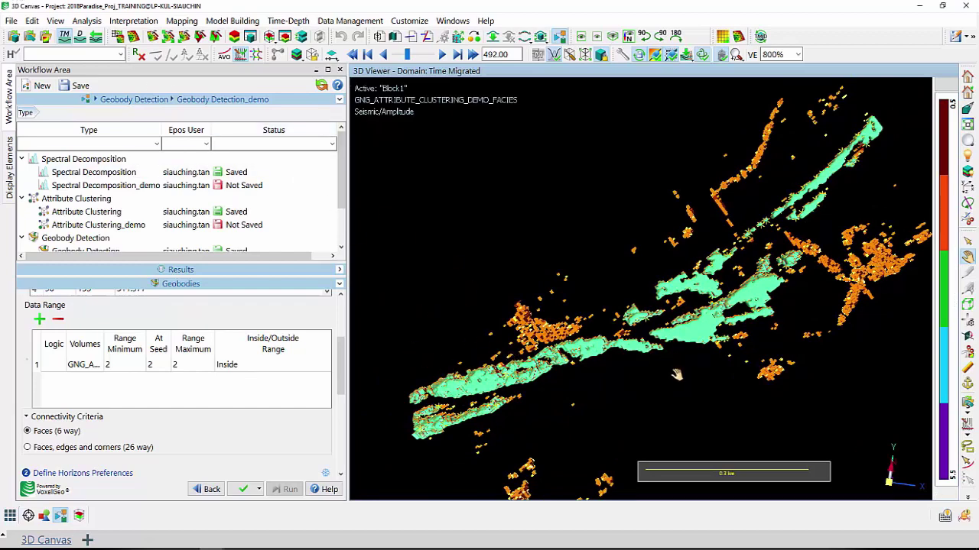
{"action": "left_click_drag", "start_coordinate": [677, 374], "coordinate": [677, 354]}
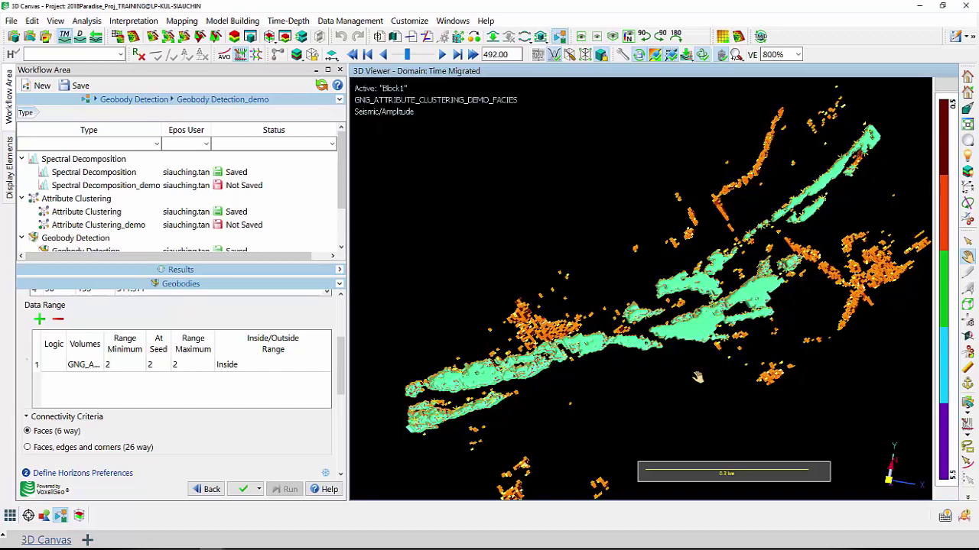
{"action": "left_click", "coordinate": [9, 165]}
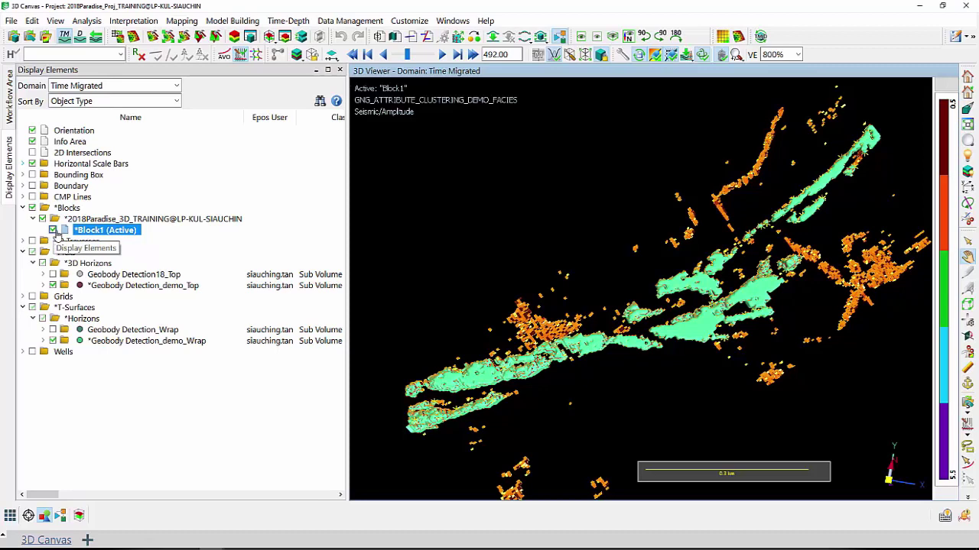
Collapse the 2018Paradise_3D_TRAINING node, show 3D Traverses and hide the *Blocks facies volume.
{"action": "left_click", "coordinate": [32, 219]}
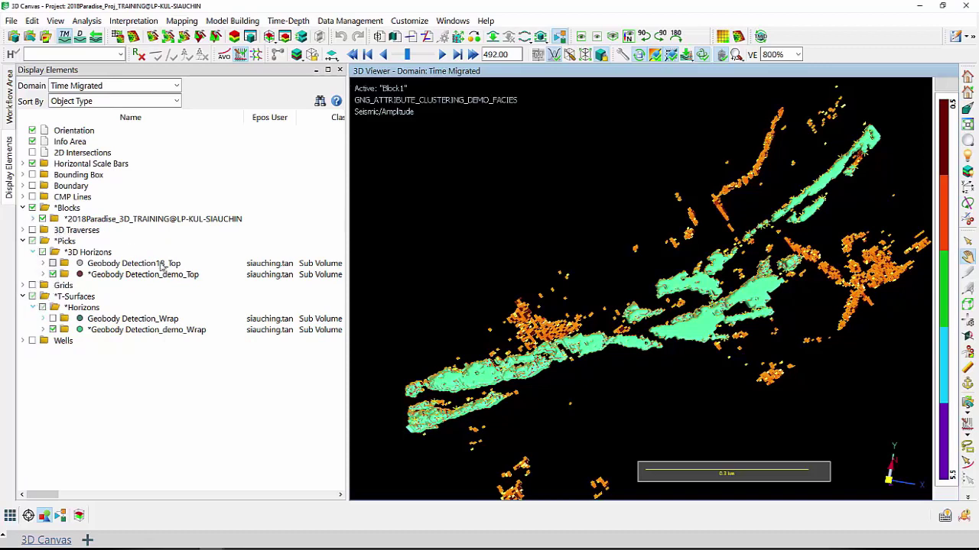
{"action": "left_click", "coordinate": [33, 230]}
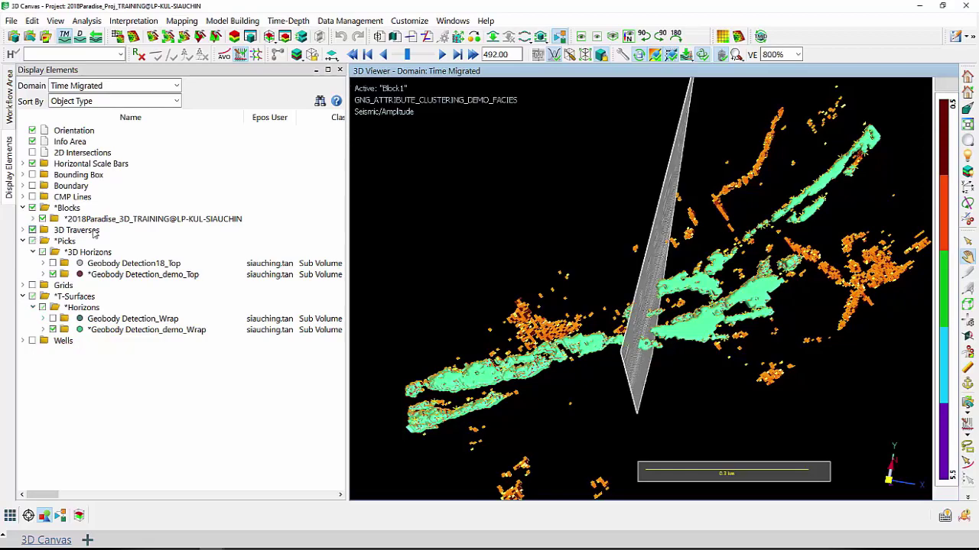
{"action": "left_click_drag", "start_coordinate": [637, 393], "coordinate": [642, 314]}
{"action": "left_click", "coordinate": [43, 220]}
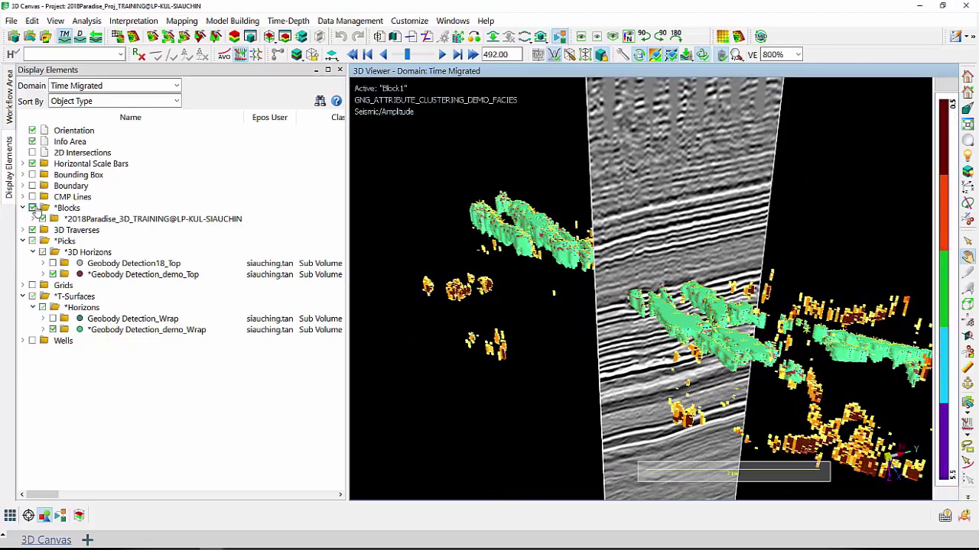
Rotate and zoom to view the Wrap geobody surfaces against the seismic traverse section.
{"action": "left_click_drag", "start_coordinate": [701, 329], "coordinate": [650, 344]}
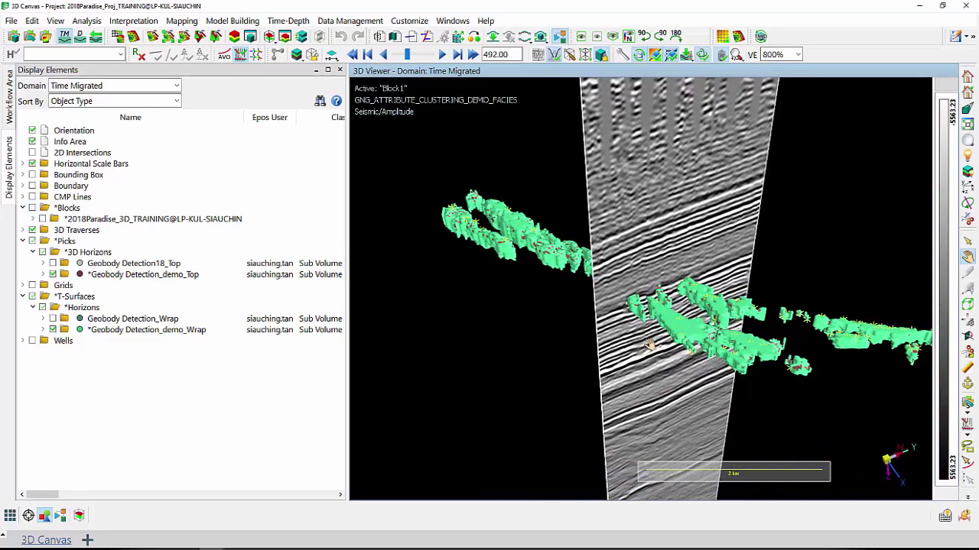
{"action": "scroll", "coordinate": [689, 347], "scroll_direction": "up", "scroll_amount": 2}
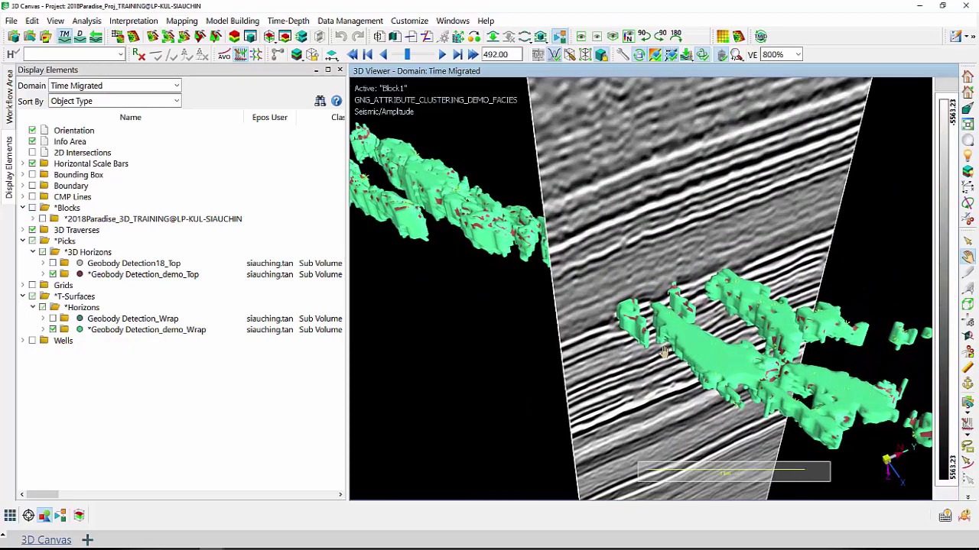
{"action": "scroll", "coordinate": [618, 383], "scroll_direction": "up", "scroll_amount": 2}
{"action": "scroll", "coordinate": [618, 384], "scroll_direction": "up", "scroll_amount": 1}
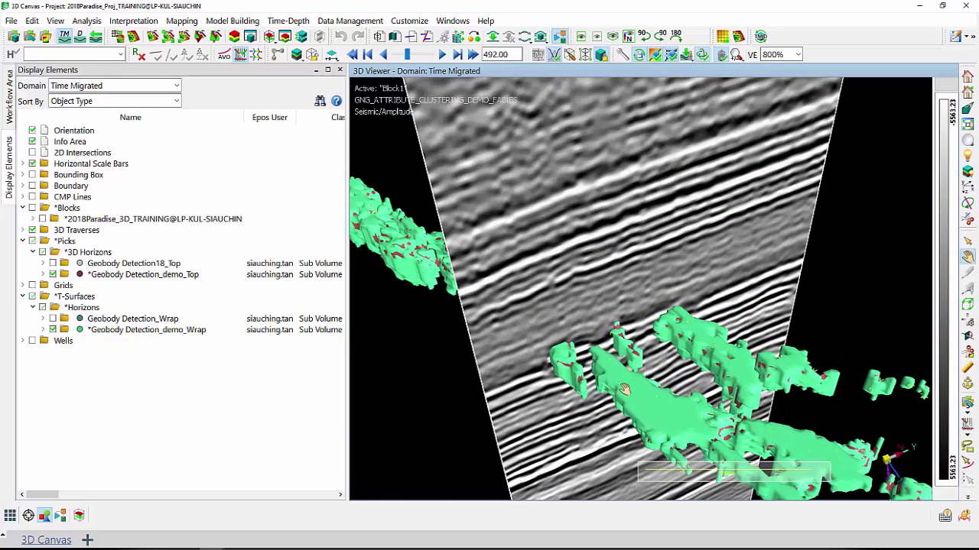
{"action": "left_click_drag", "start_coordinate": [623, 382], "coordinate": [667, 372]}
{"action": "scroll", "coordinate": [666, 373], "scroll_direction": "down", "scroll_amount": 4}
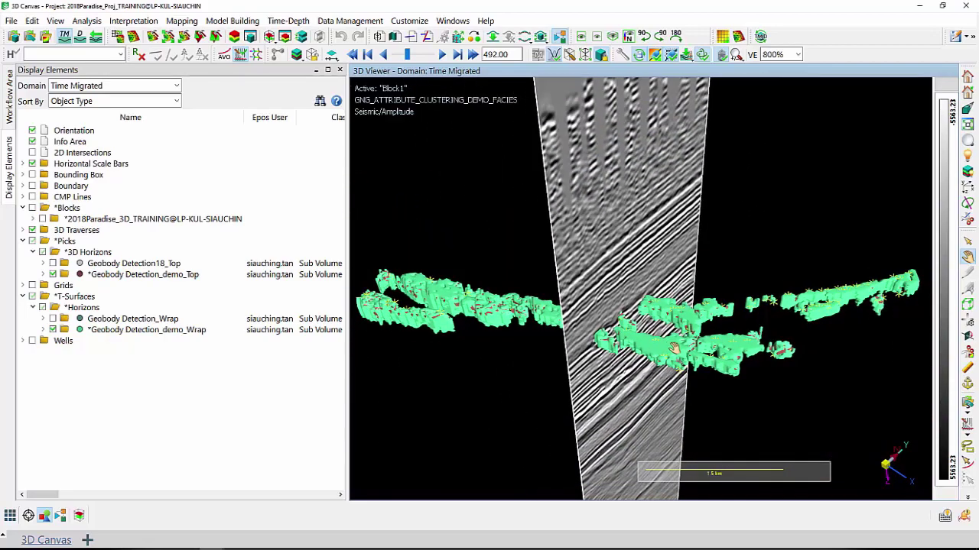
{"action": "scroll", "coordinate": [675, 387], "scroll_direction": "up", "scroll_amount": 2}
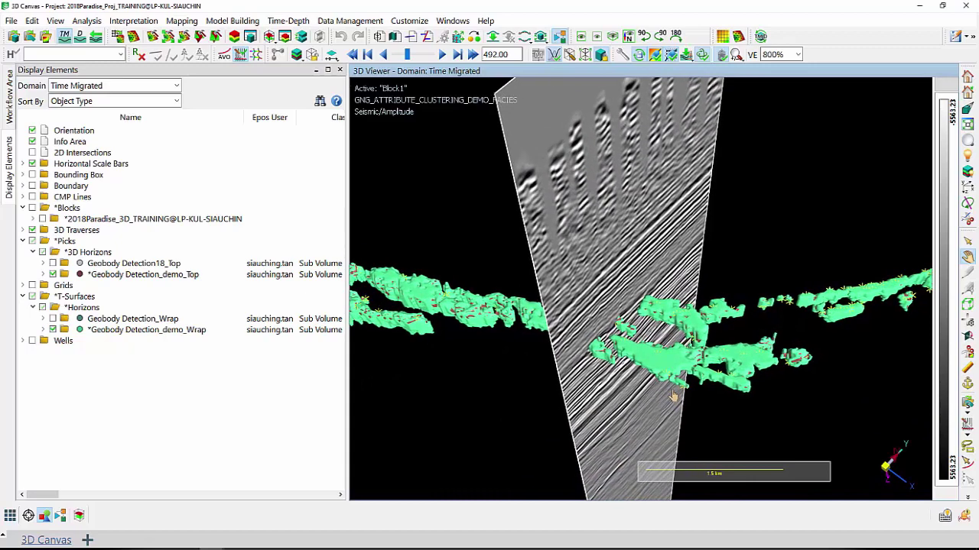
{"action": "scroll", "coordinate": [670, 393], "scroll_direction": "up", "scroll_amount": 3}
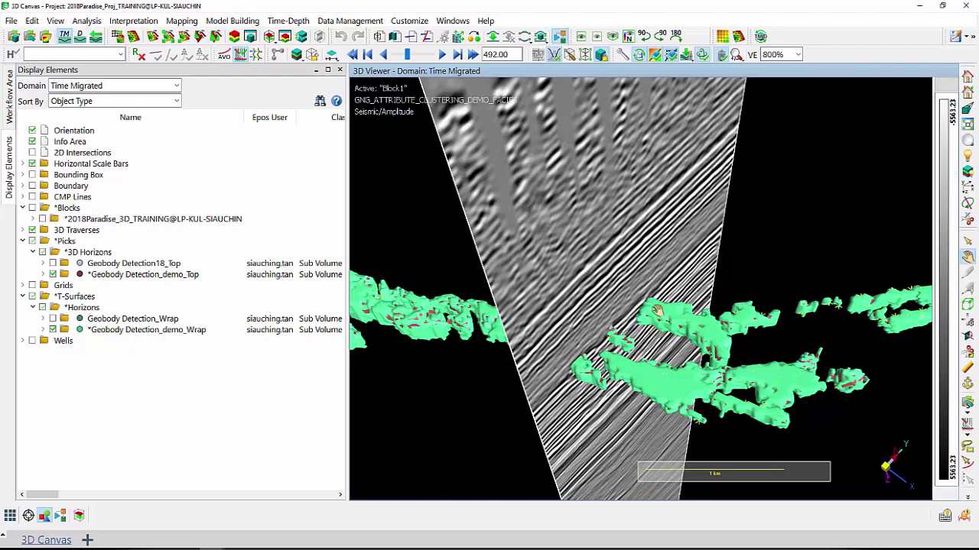
{"action": "scroll", "coordinate": [638, 313], "scroll_direction": "up", "scroll_amount": 3}
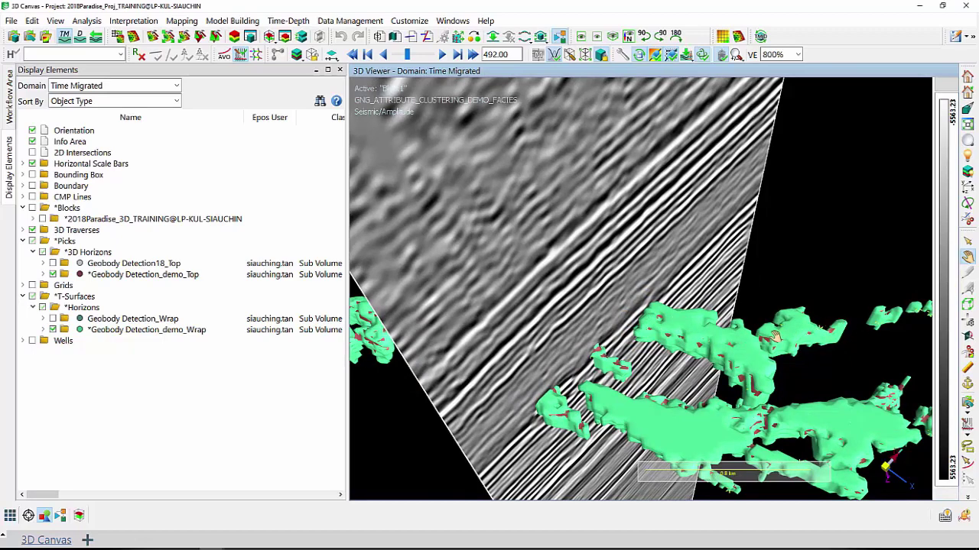
{"action": "left_click_drag", "start_coordinate": [733, 347], "coordinate": [736, 323]}
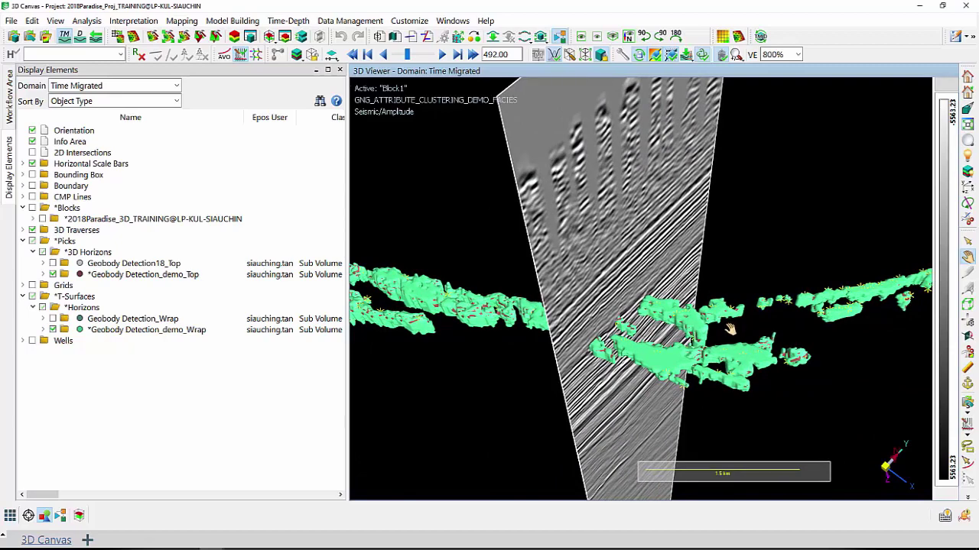
Return to the PowerPoint slide show and advance from the Demo slide to the Summary slide.
{"action": "key", "text": "alt+Tab"}
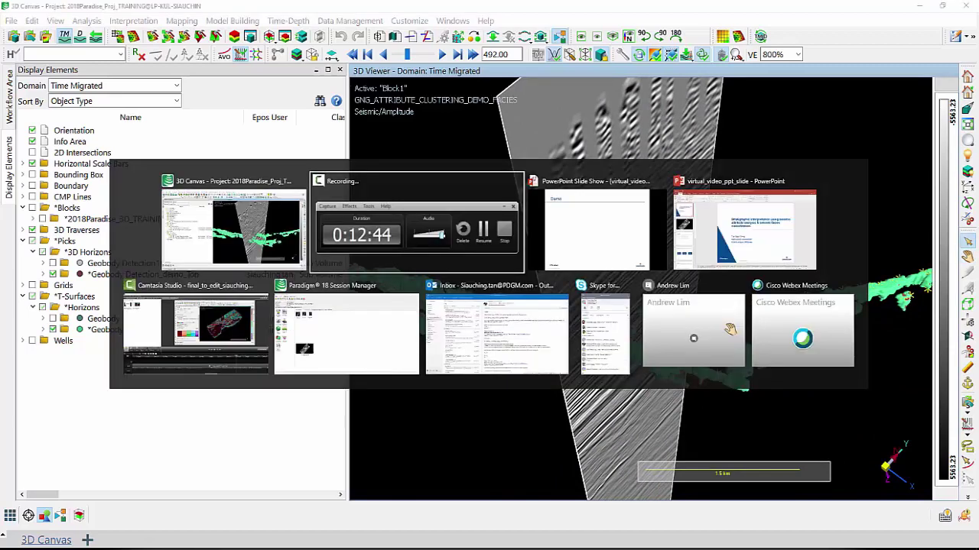
{"action": "key", "text": "alt+Tab"}
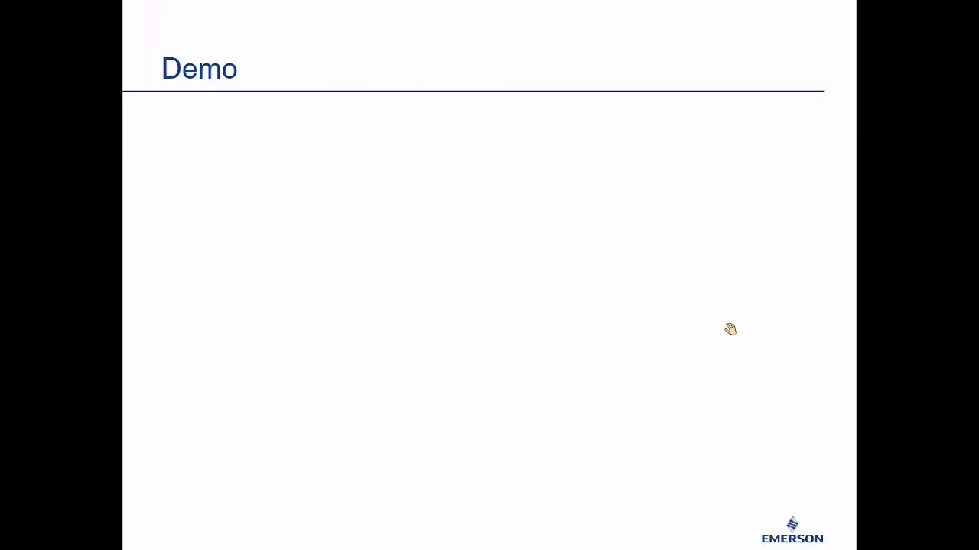
{"action": "left_click", "coordinate": [730, 329]}
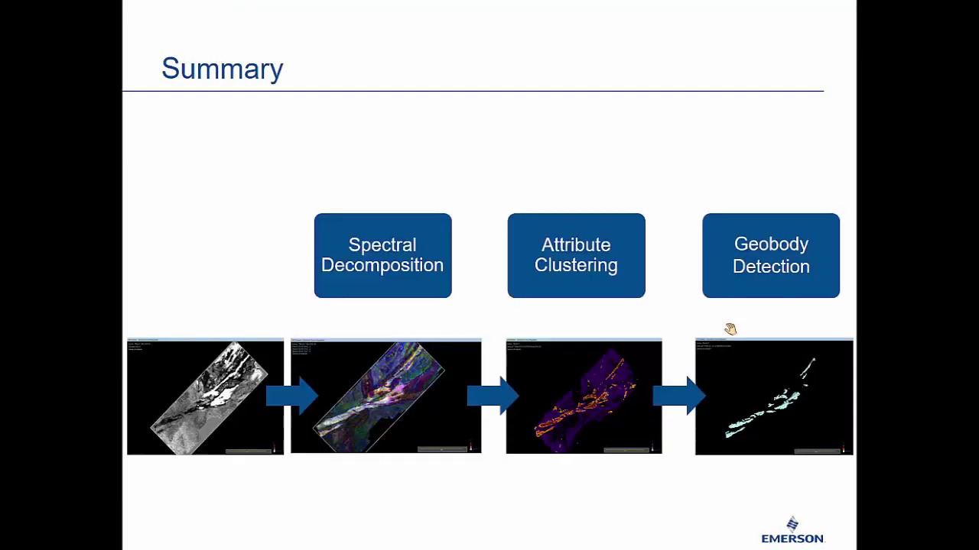